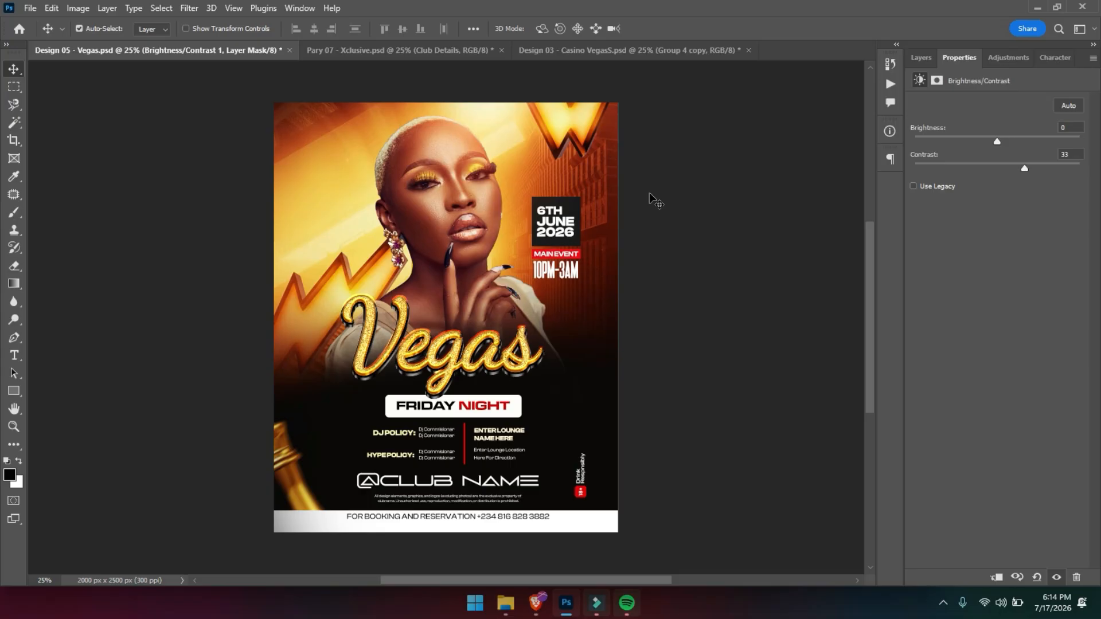
Create a new RGB document 2000 px wide and 2500 px high at 300 pixels per inch
click(30, 8)
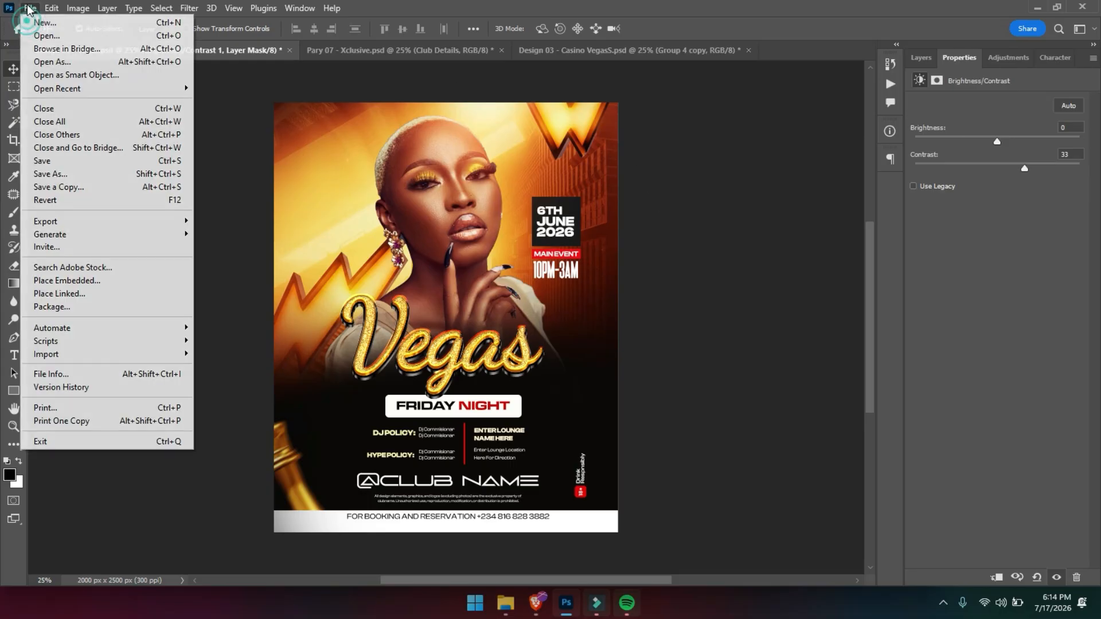
click(43, 25)
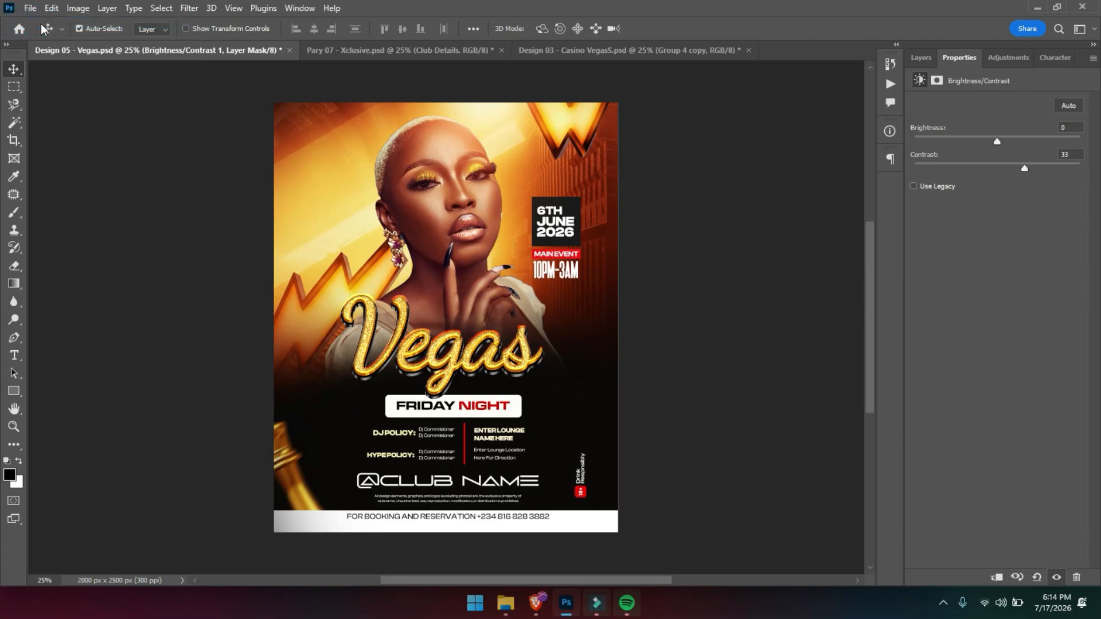
click(700, 207)
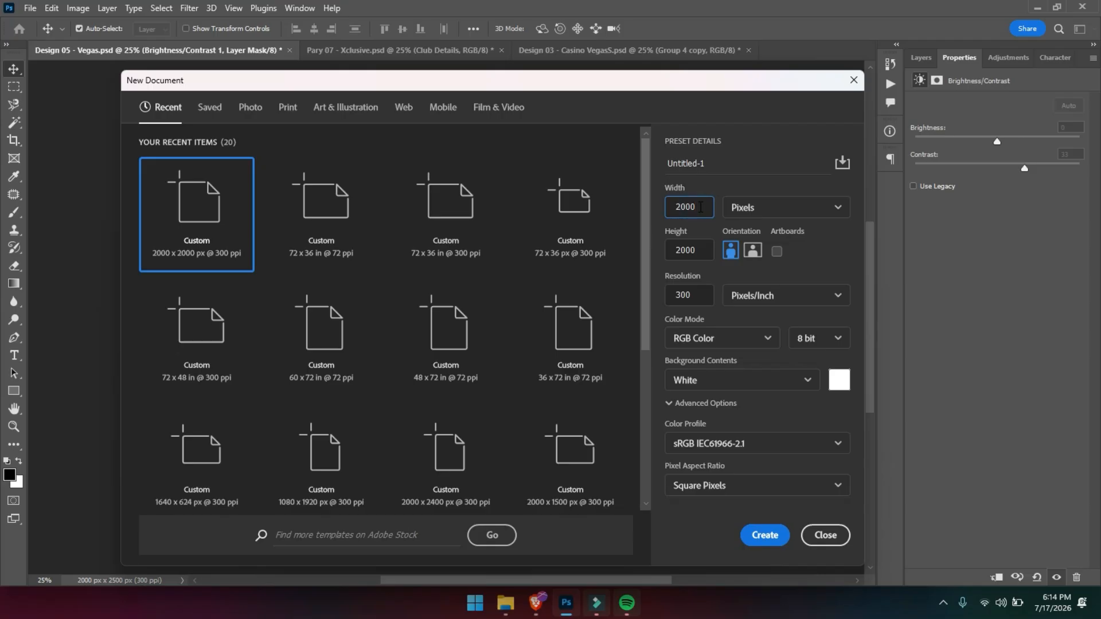
click(699, 250)
key(Down)
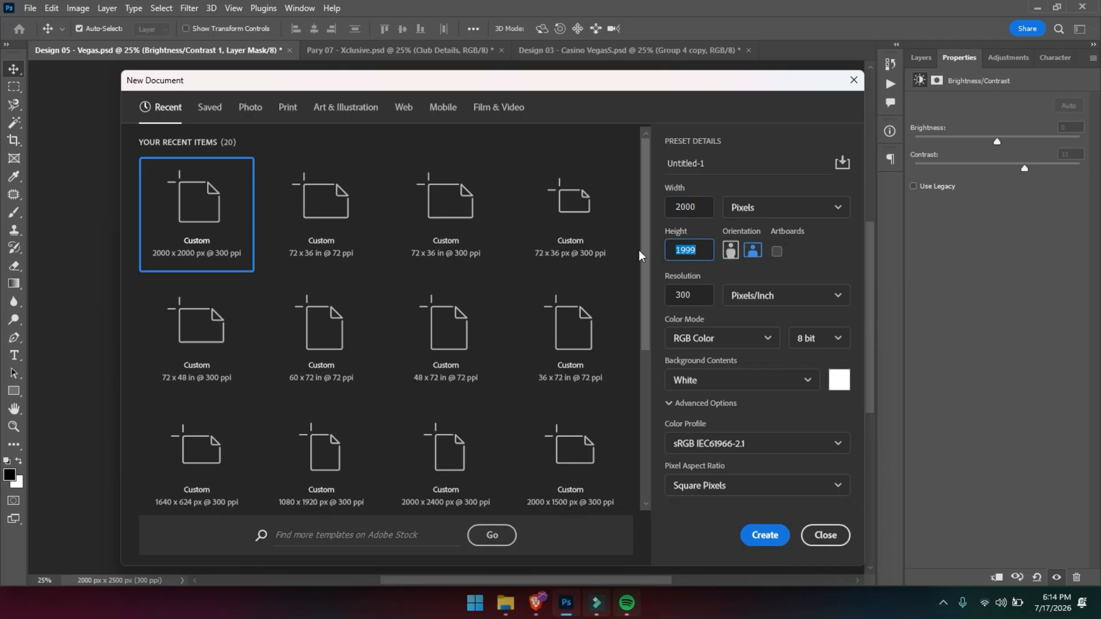
text(2500)
click(765, 538)
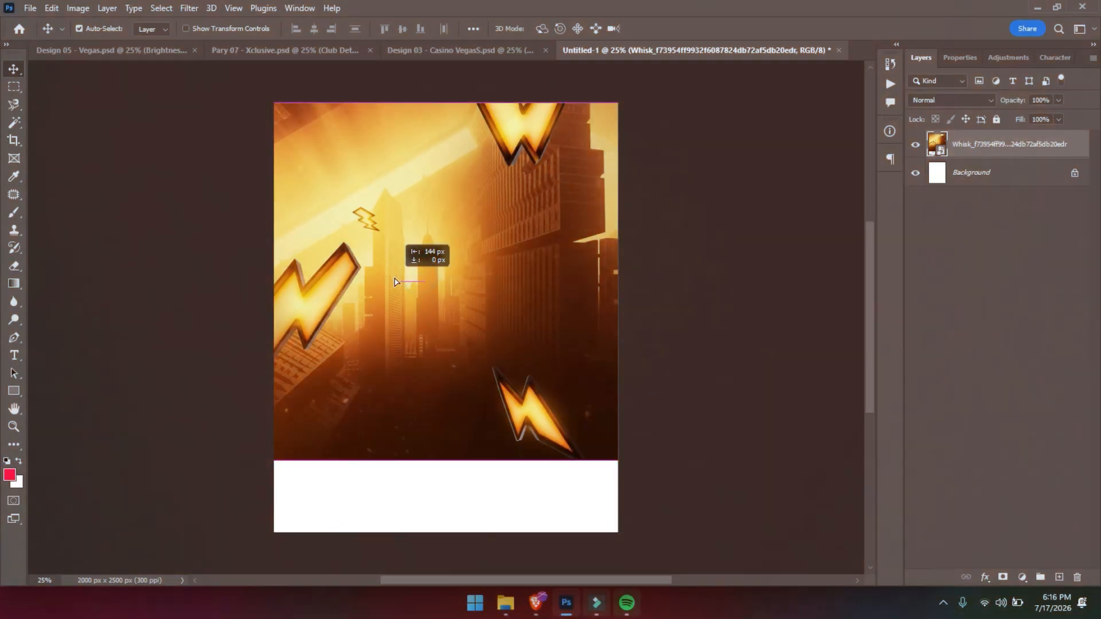
Scale the lightning-bolt city image to about 62.32% and centre it horizontally against the canvas's upper edge
drag(383, 294, 460, 221)
key(ctrl+t)
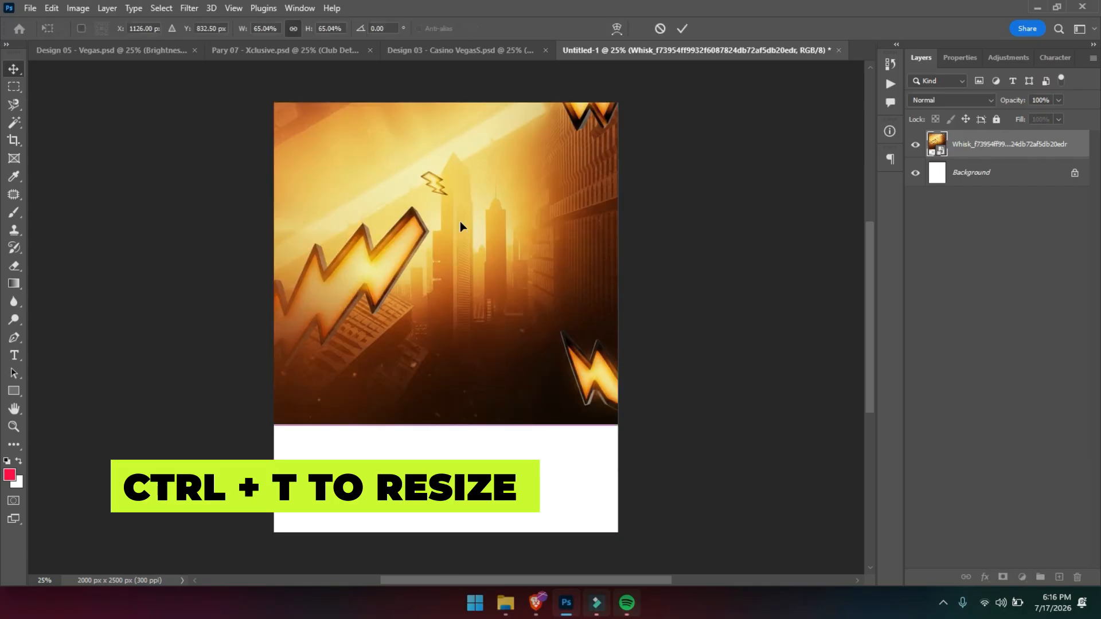
key(ctrl+minus)
mouse_move(458, 141)
mouse_down()
mouse_move(457, 209)
mouse_move(457, 144)
mouse_up()
drag(456, 196, 453, 208)
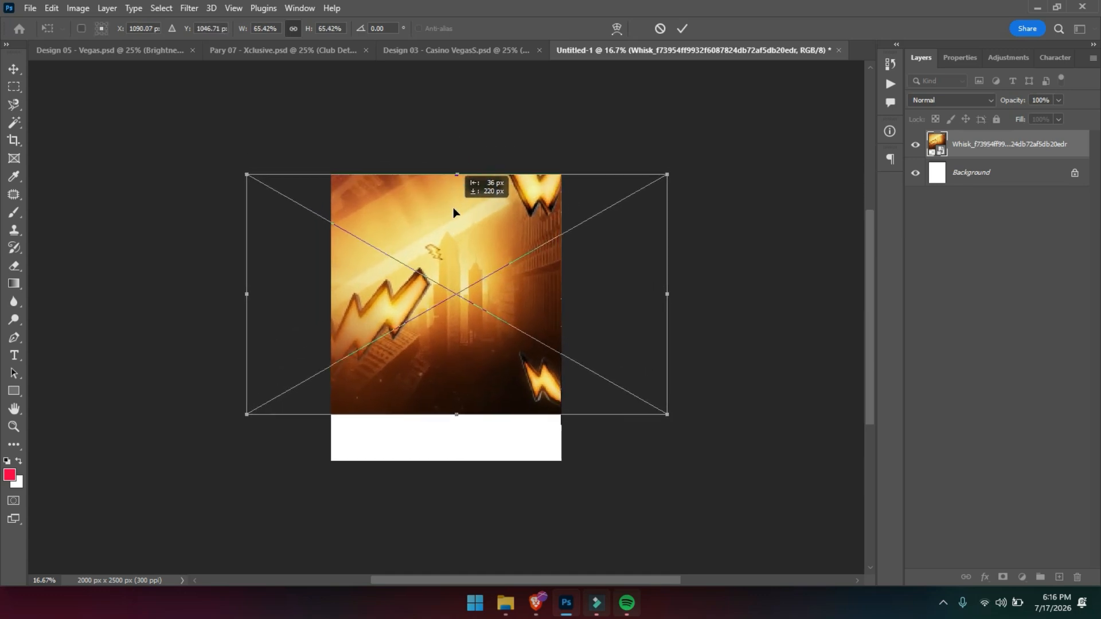
drag(667, 291, 629, 297)
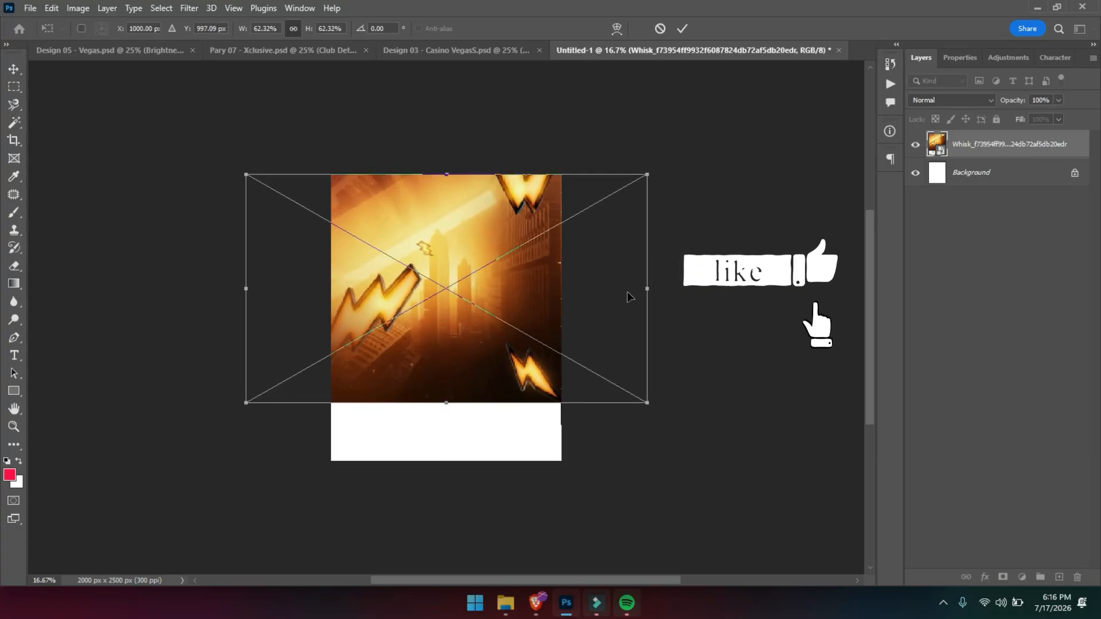
key(Return)
key(ctrl+plus)
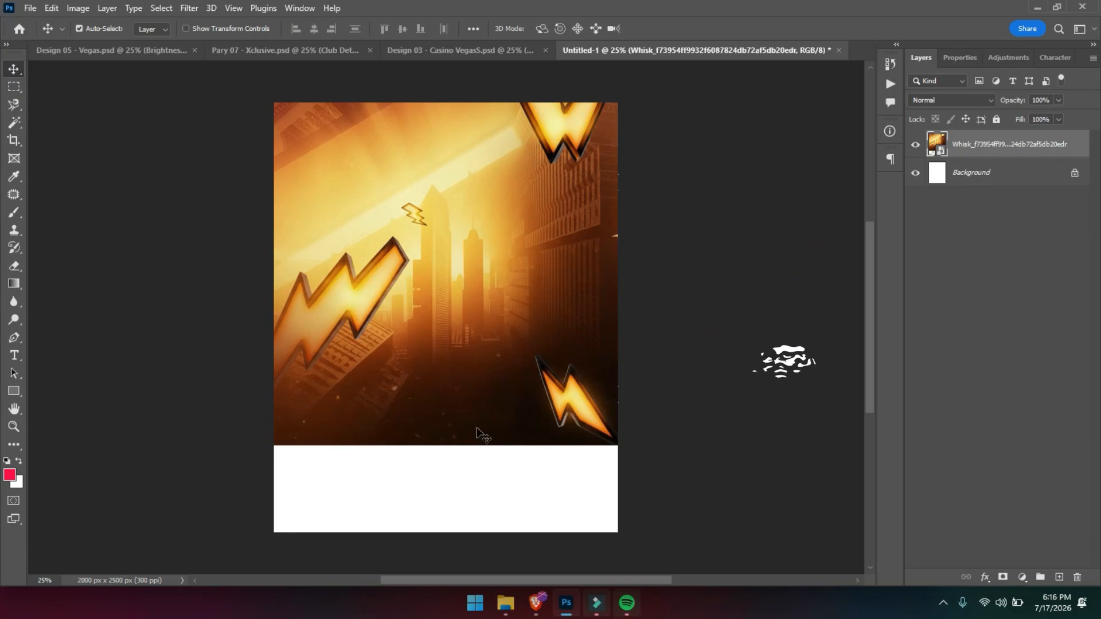
mouse_move(476, 274)
mouse_down()
mouse_move(475, 285)
mouse_move(470, 265)
mouse_move(485, 273)
mouse_up()
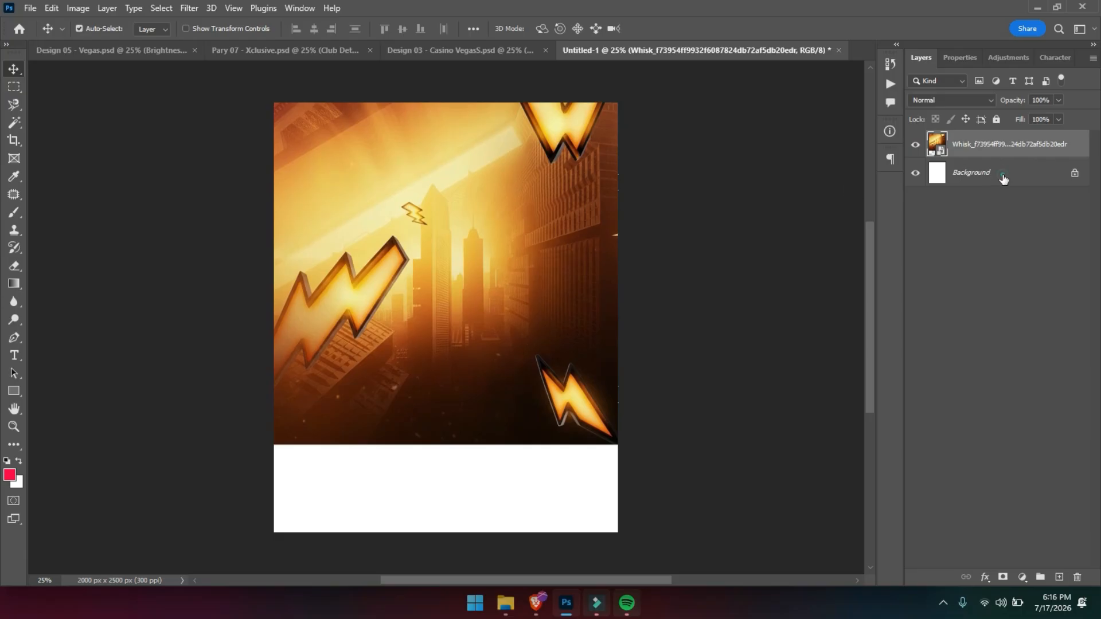
Add a solid color fill layer in near-black #090909 directly above the Background layer
click(1016, 180)
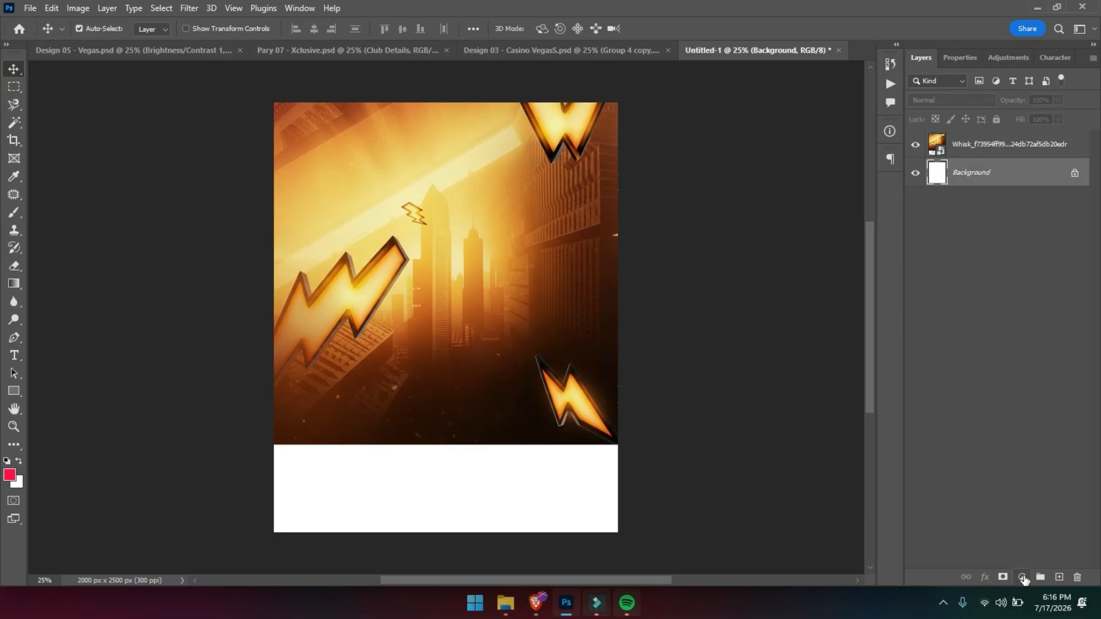
click(1023, 578)
click(1038, 338)
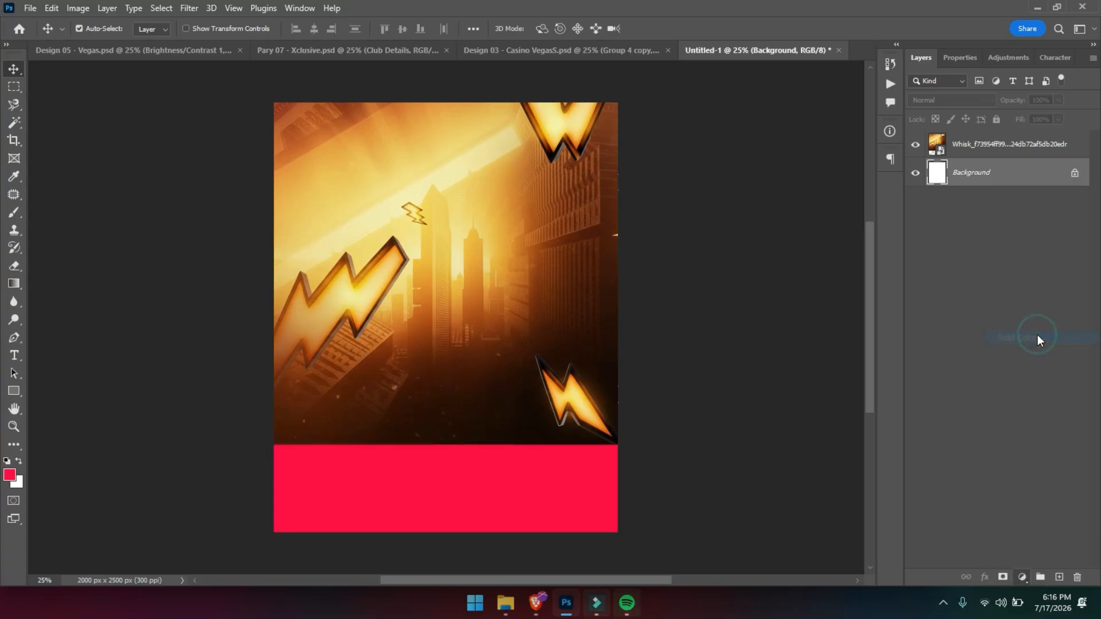
mouse_move(818, 334)
mouse_down()
mouse_move(696, 399)
mouse_move(753, 368)
mouse_move(739, 358)
mouse_move(727, 366)
mouse_up()
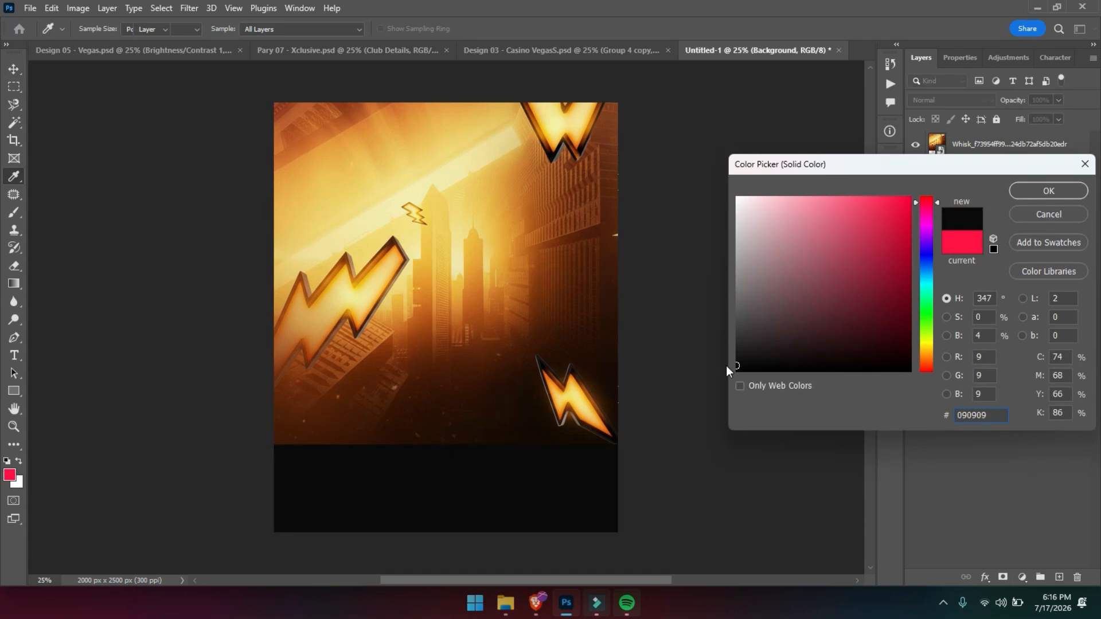
key(Return)
key(v)
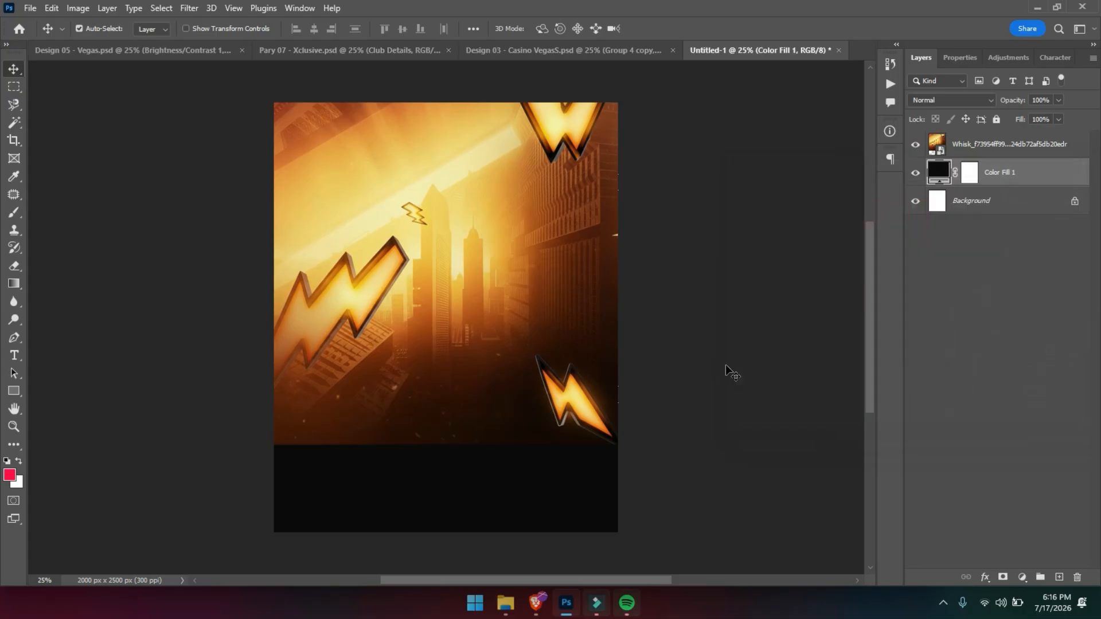
Add a layer mask to the city image layer and make the mask active
click(969, 147)
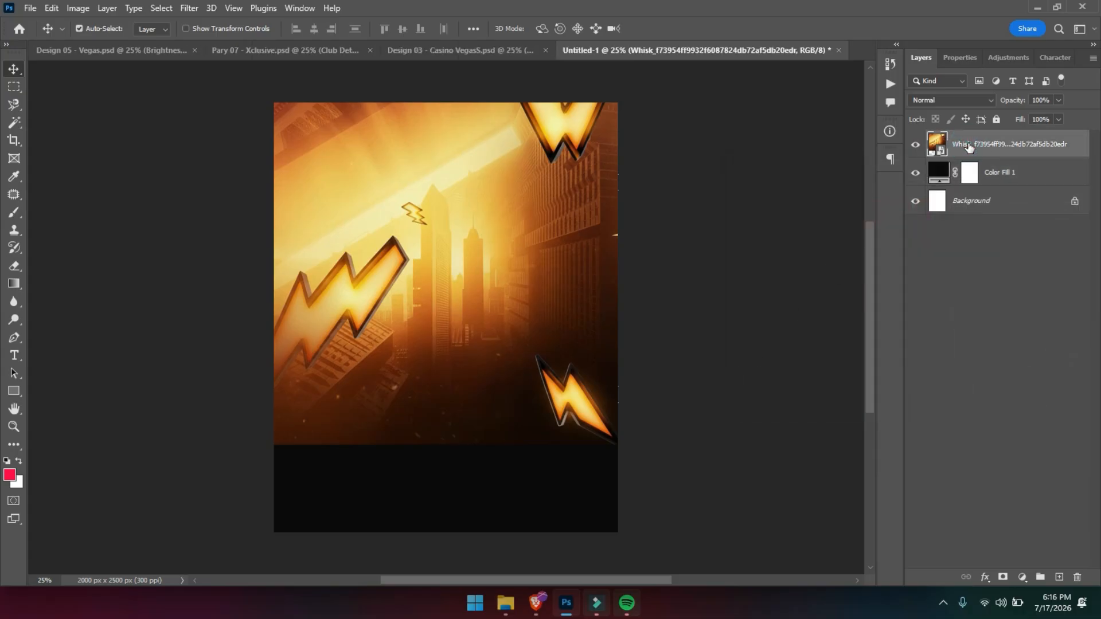
click(1004, 578)
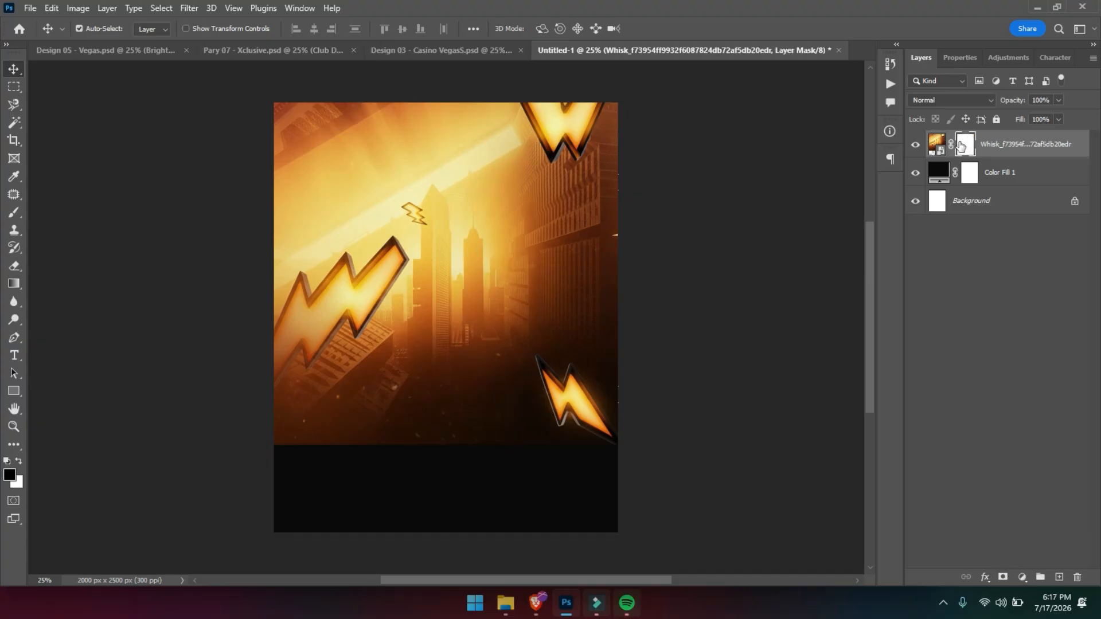
click(965, 147)
Paint black on the city image's mask with a 1102 px Soft Round brush to fade its lower edge into the dark fill
click(14, 212)
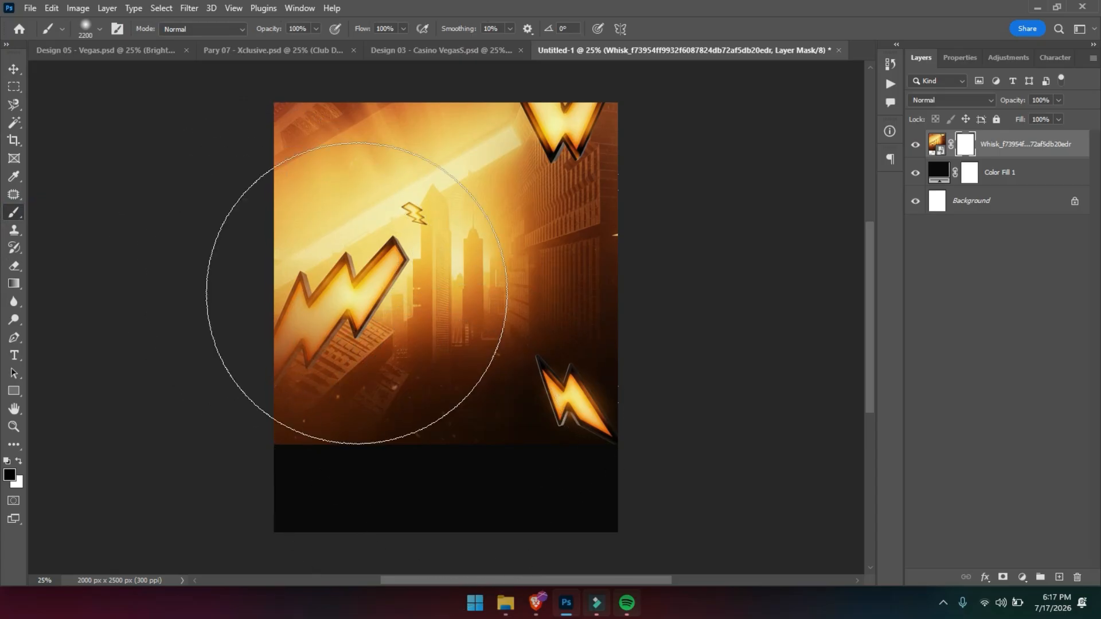
click(100, 30)
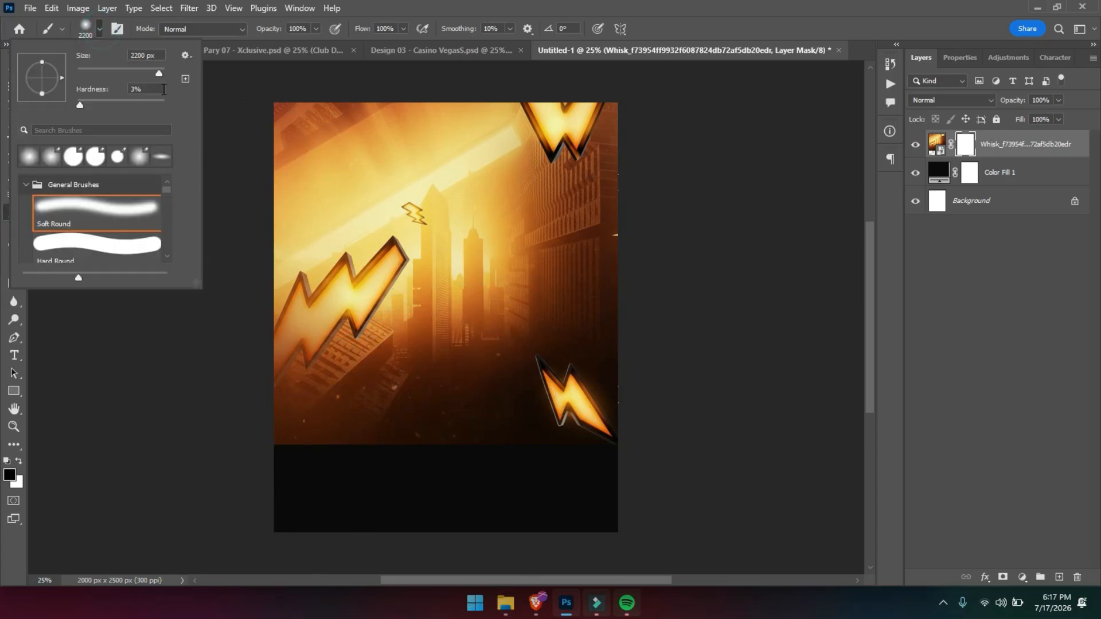
drag(158, 73, 159, 76)
click(661, 4)
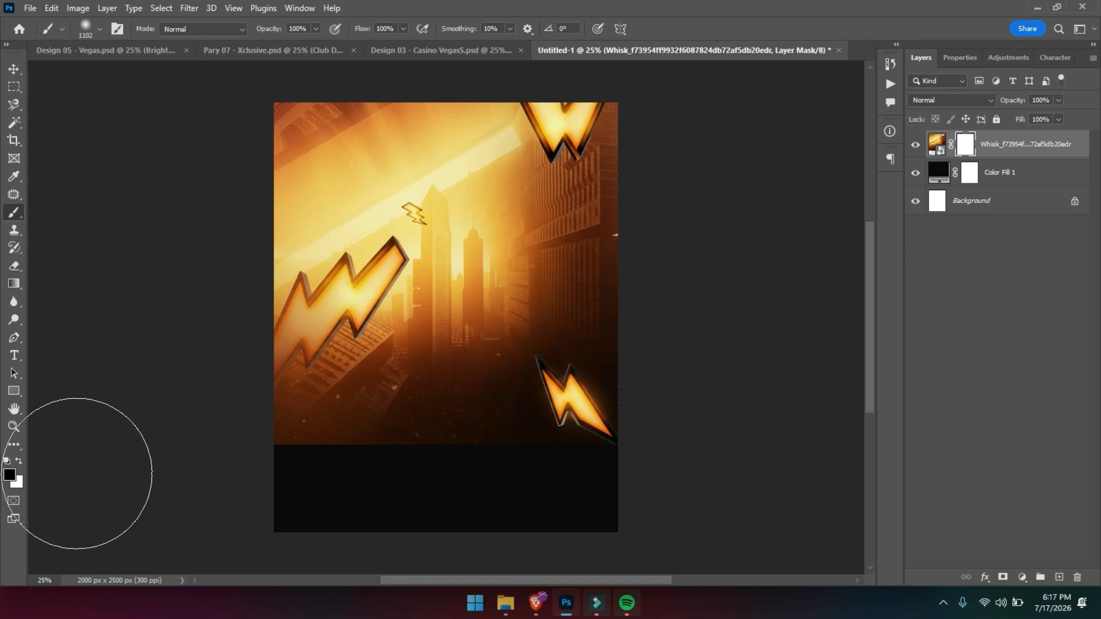
click(10, 477)
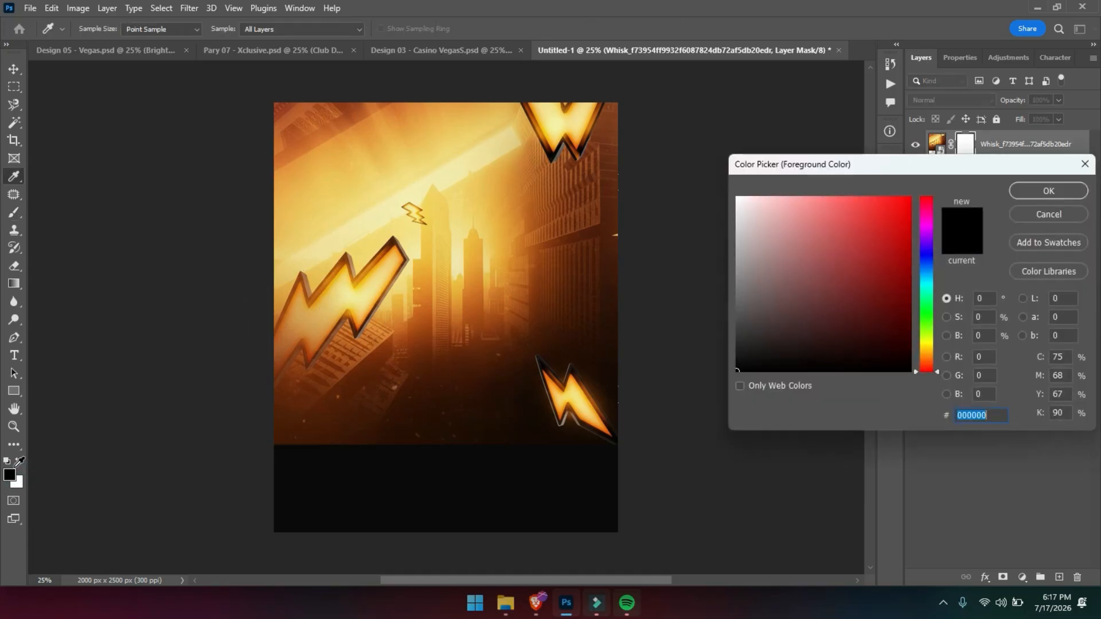
key(Escape)
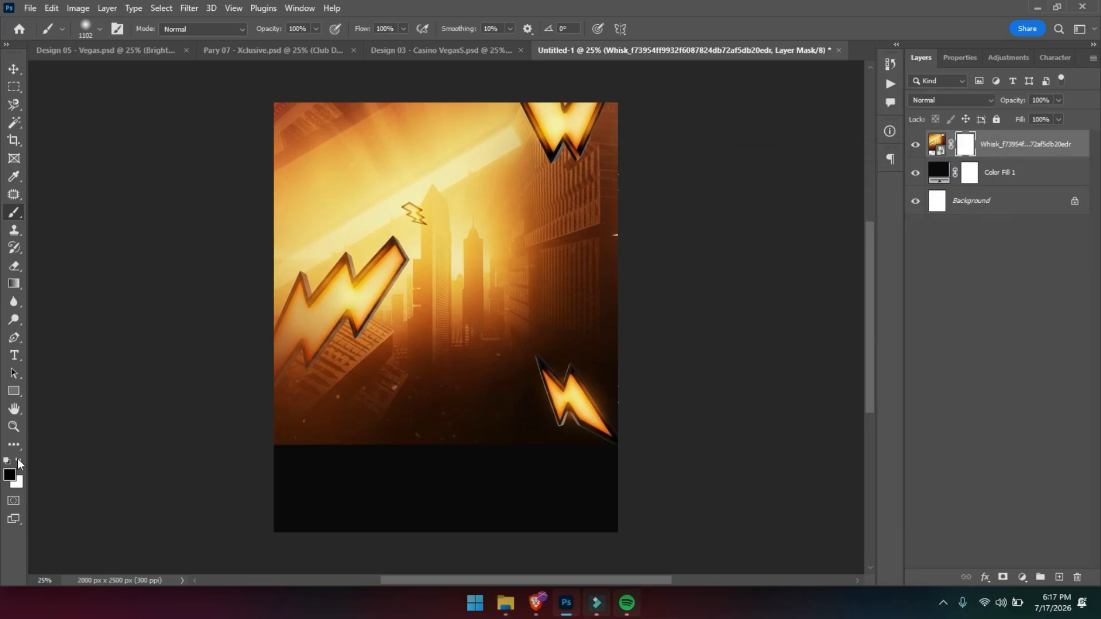
click(20, 460)
click(21, 461)
click(961, 147)
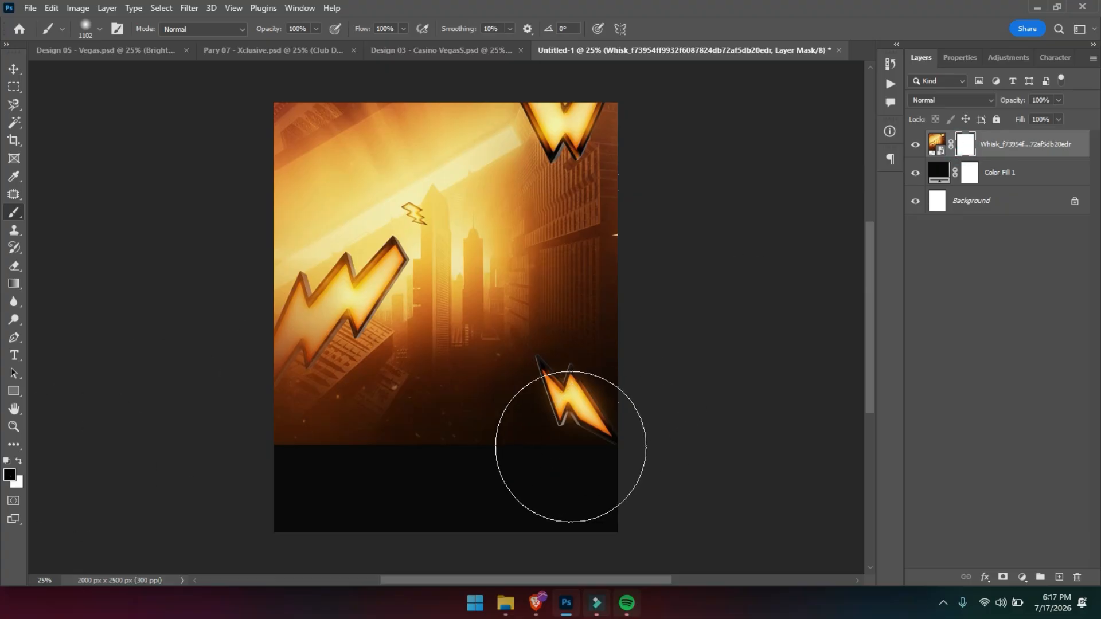
click(602, 448)
mouse_move(495, 504)
mouse_down()
mouse_move(427, 498)
mouse_move(523, 508)
mouse_move(330, 485)
mouse_move(422, 493)
mouse_move(240, 508)
mouse_move(428, 537)
mouse_move(582, 536)
mouse_move(638, 499)
mouse_move(635, 489)
mouse_move(556, 510)
mouse_move(603, 484)
mouse_move(655, 475)
mouse_up()
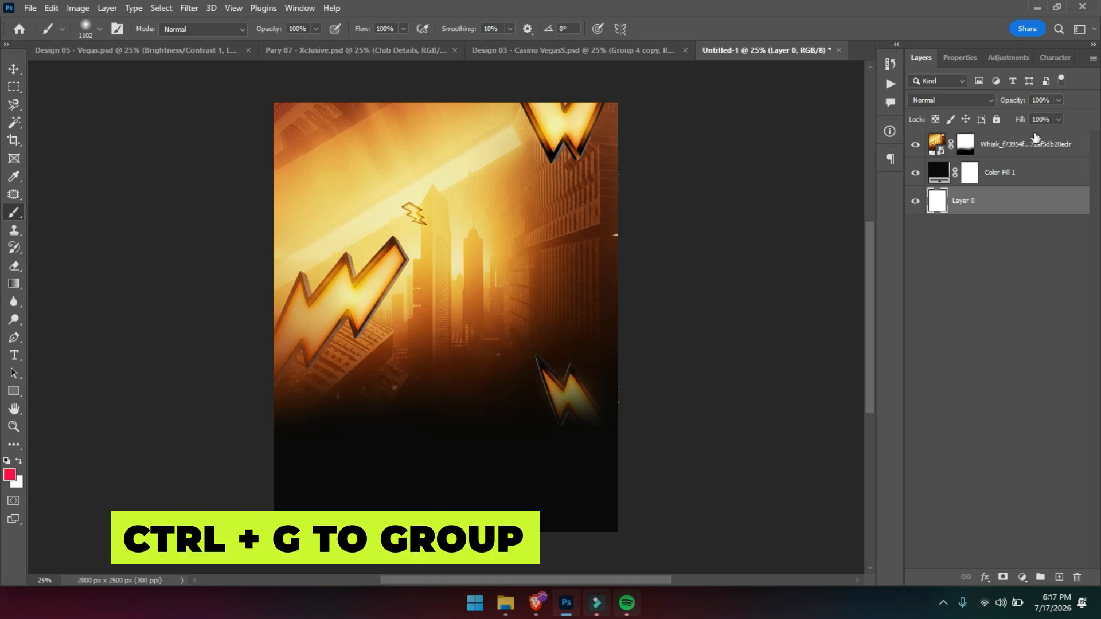
Group the city image, color fill and base layers, name the group BG and leave it collapsed
shift+click(1014, 144)
key(ctrl+g)
double_click(963, 139)
text(B)
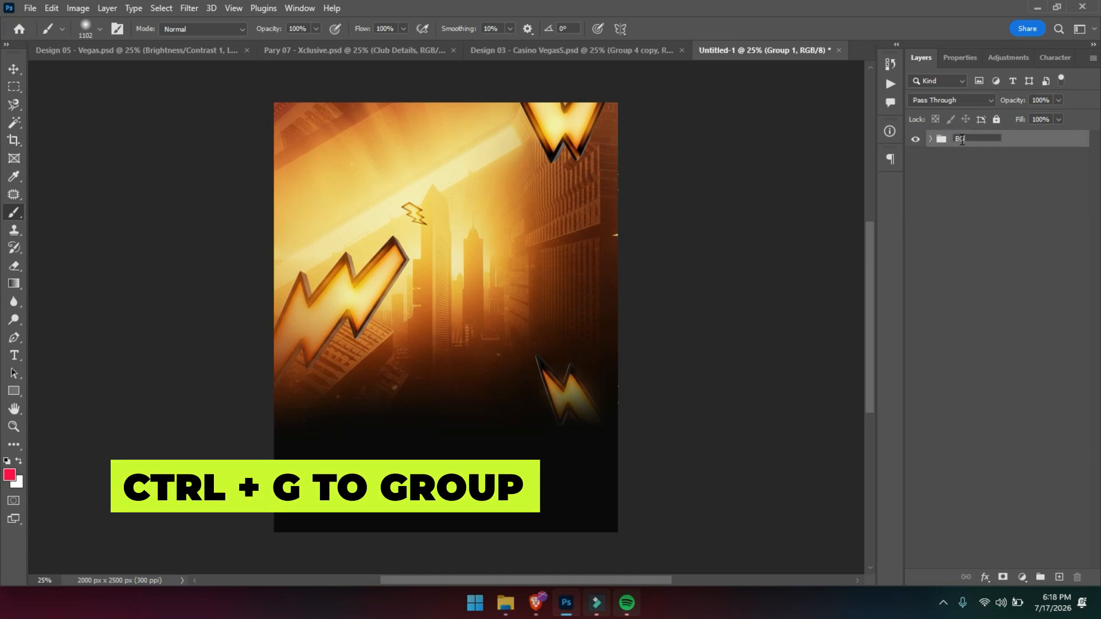
text(G)
key(Return)
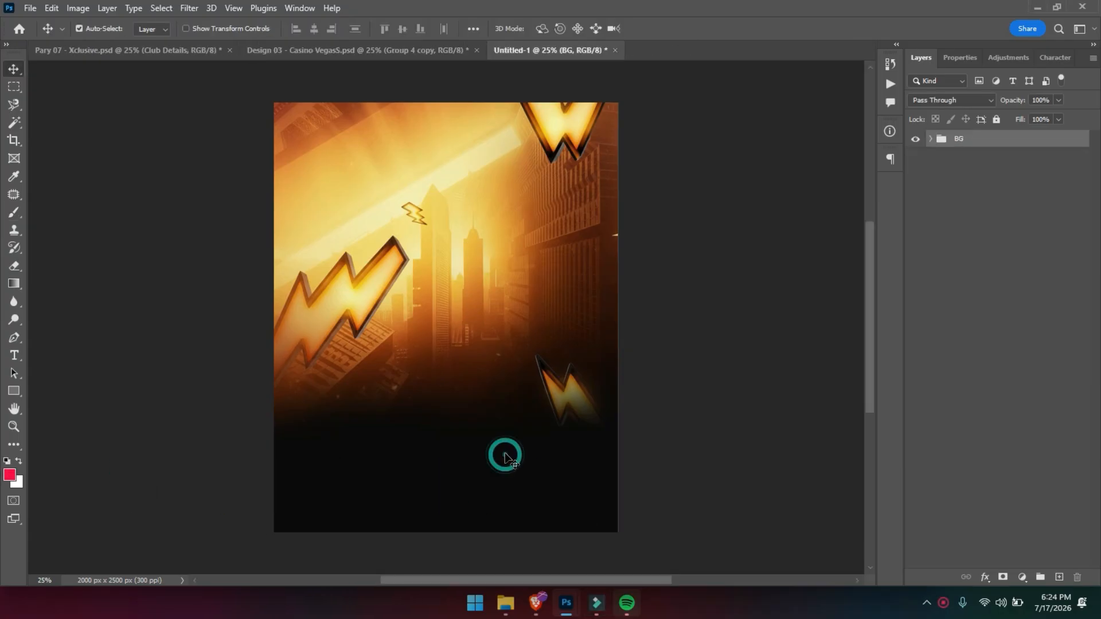
click(484, 315)
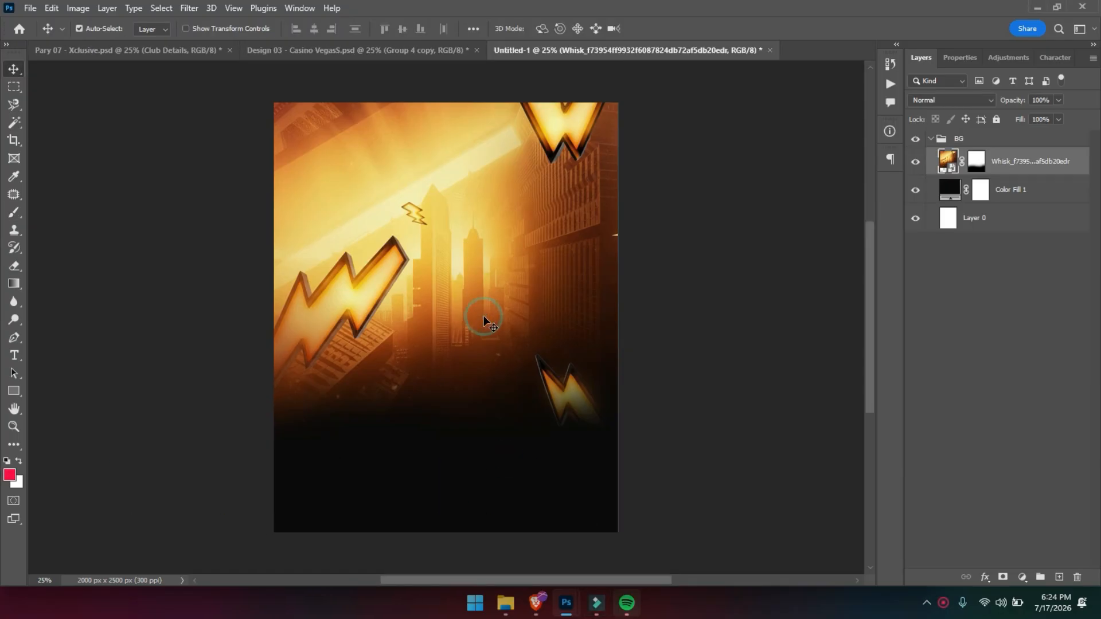
click(931, 139)
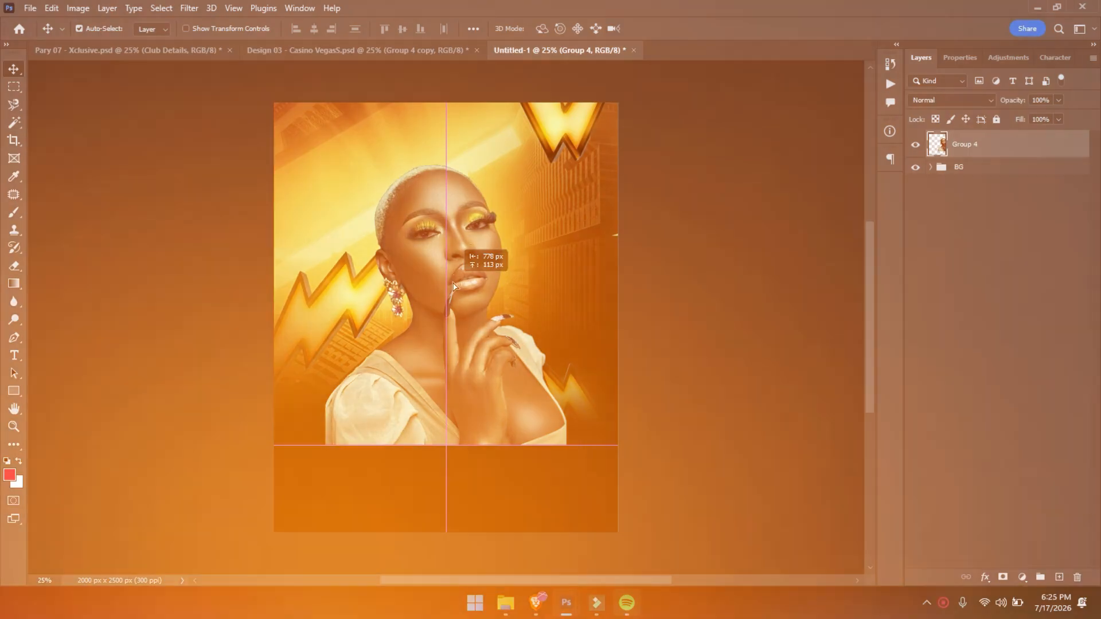
Centre the woman cutout horizontally, enlarge it proportionally and raise it so her head sits near the canvas's upper edge
drag(453, 283, 450, 283)
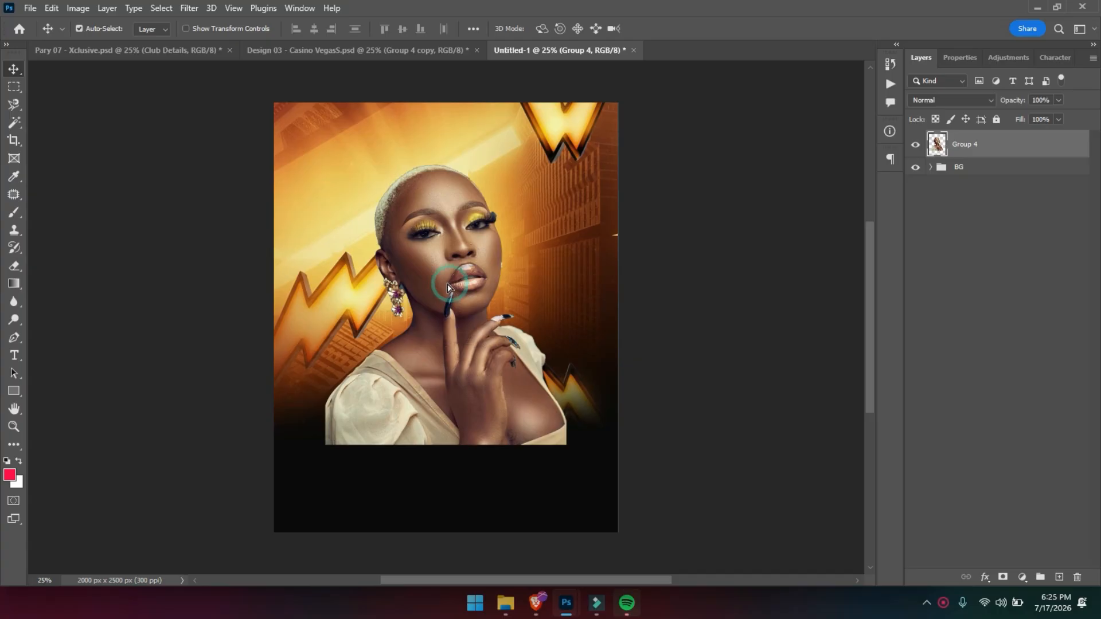
key(ctrl+t)
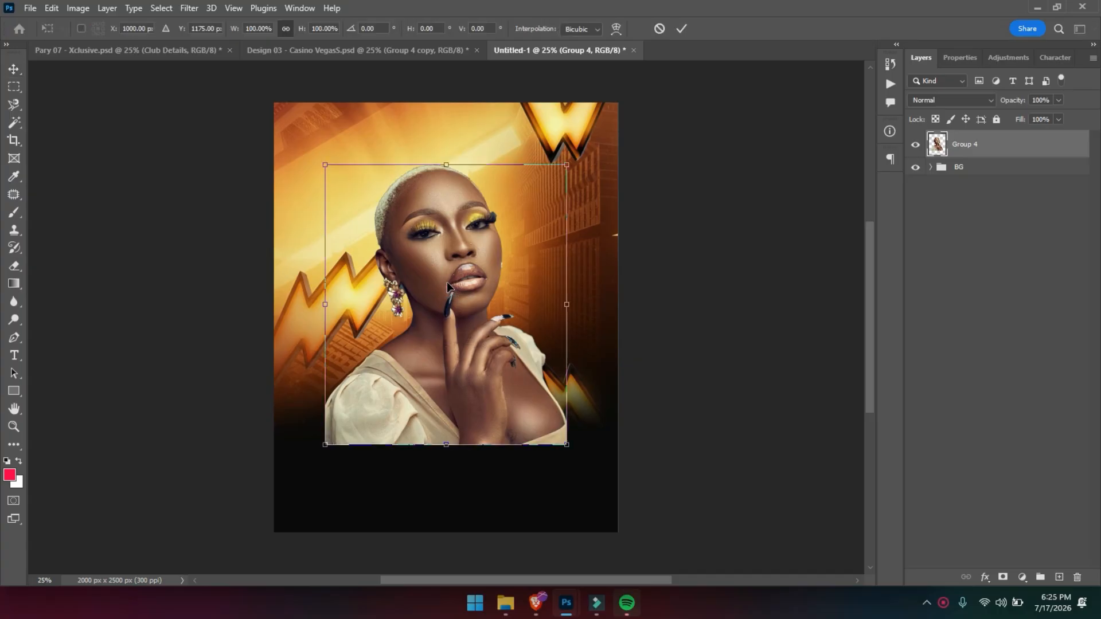
mouse_move(443, 169)
mouse_down()
mouse_move(444, 144)
mouse_move(450, 170)
mouse_up()
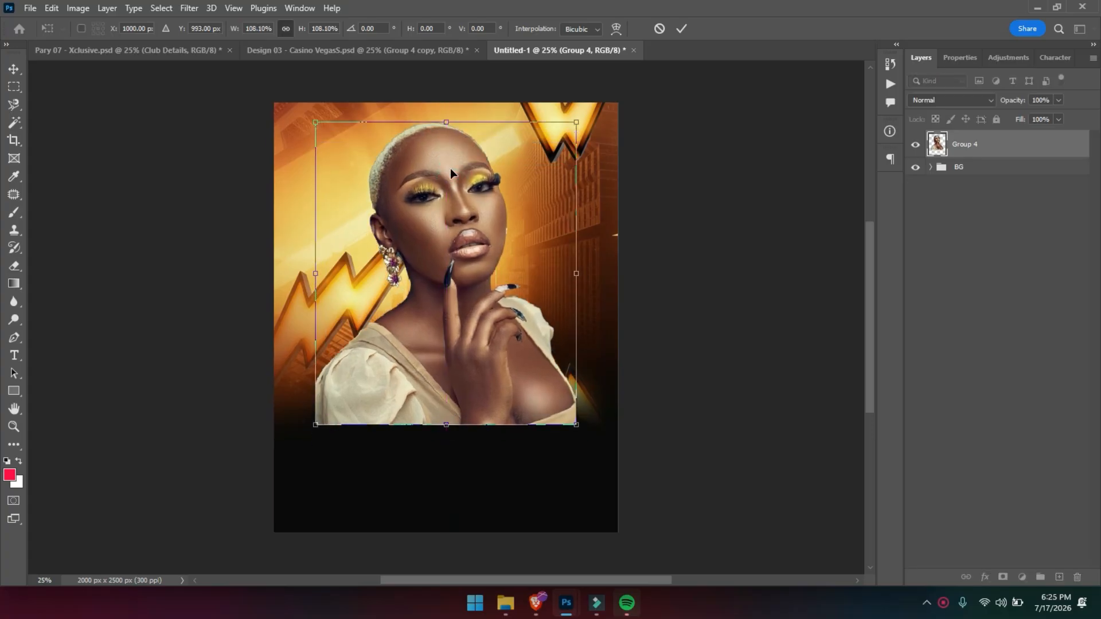
drag(446, 425, 444, 439)
key(Return)
mouse_move(446, 236)
mouse_down()
mouse_move(433, 232)
mouse_move(447, 228)
mouse_up()
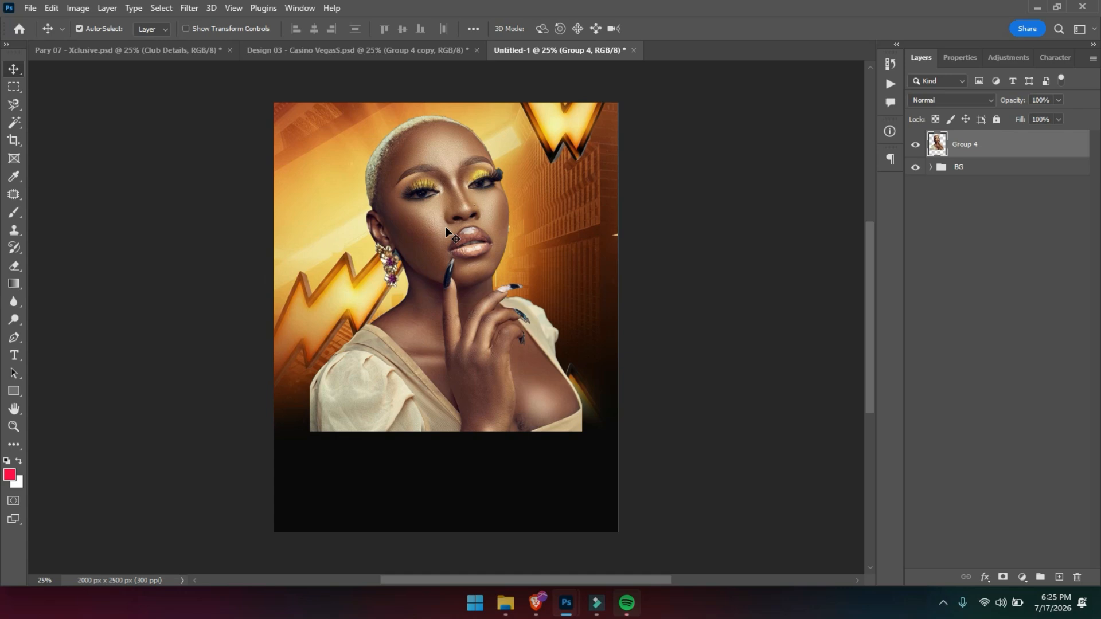
drag(445, 227, 446, 232)
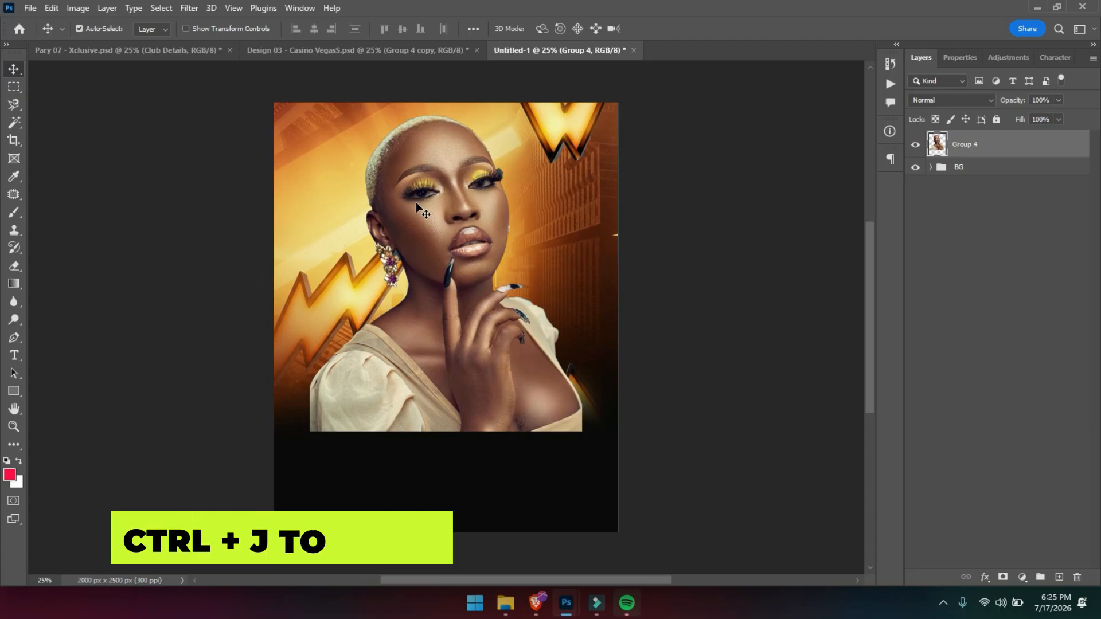
Duplicate the woman cutout layer and start a Camera Raw adjustment on the copy with Contrast set to +18
key(ctrl+j)
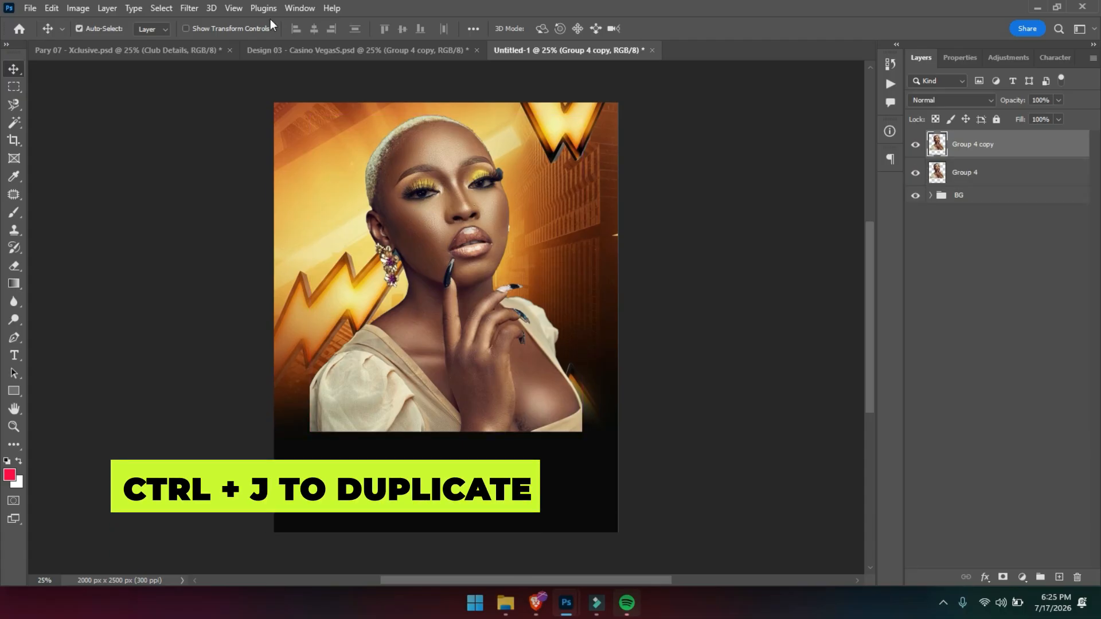
click(189, 9)
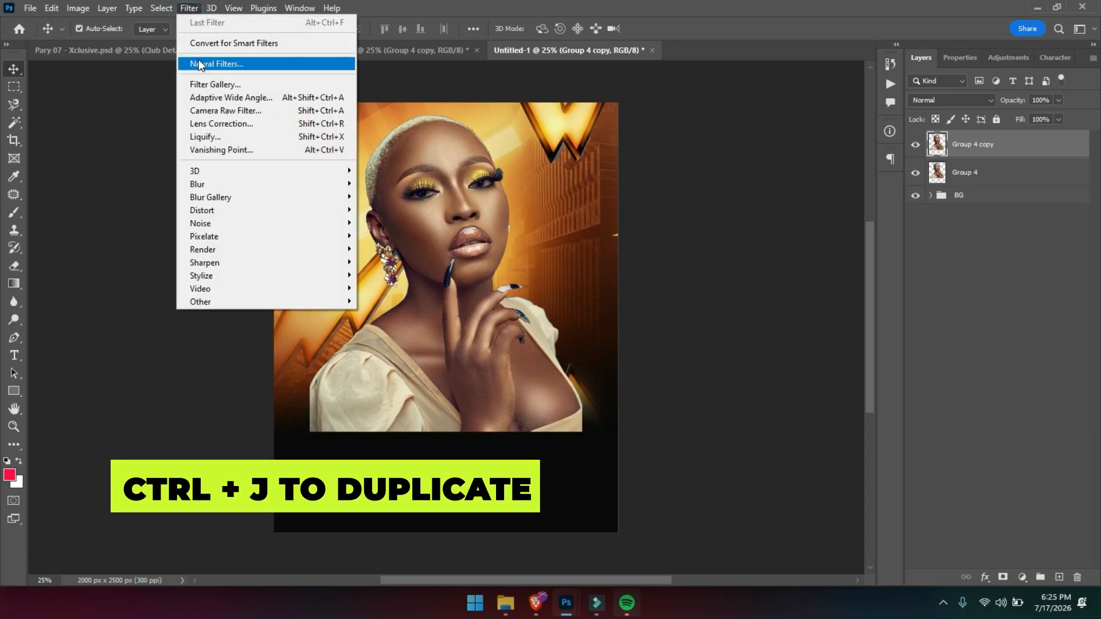
click(211, 113)
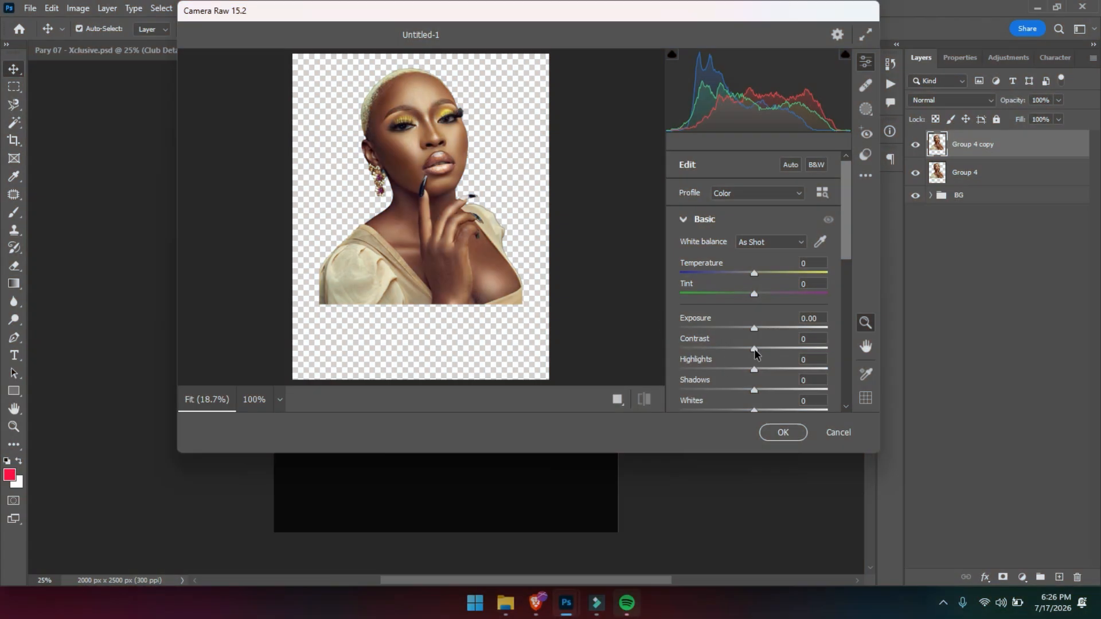
drag(755, 350, 768, 346)
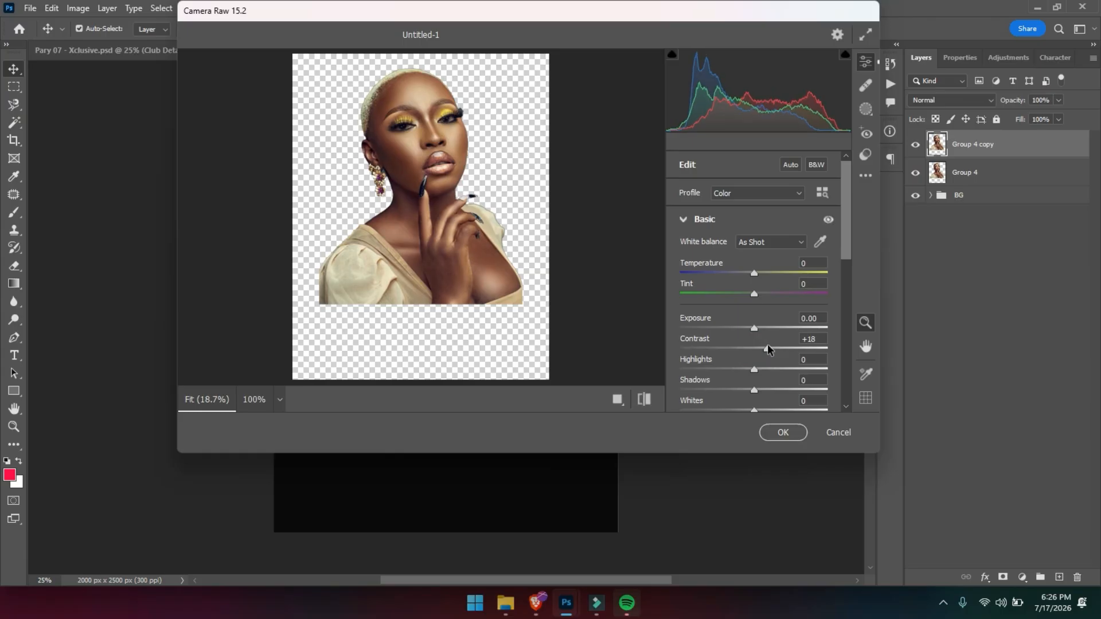
Set Camera Raw's Shadows to -5, Whites to +7, Blacks to -10, Texture to +11 and Clarity to +11
drag(847, 245, 844, 269)
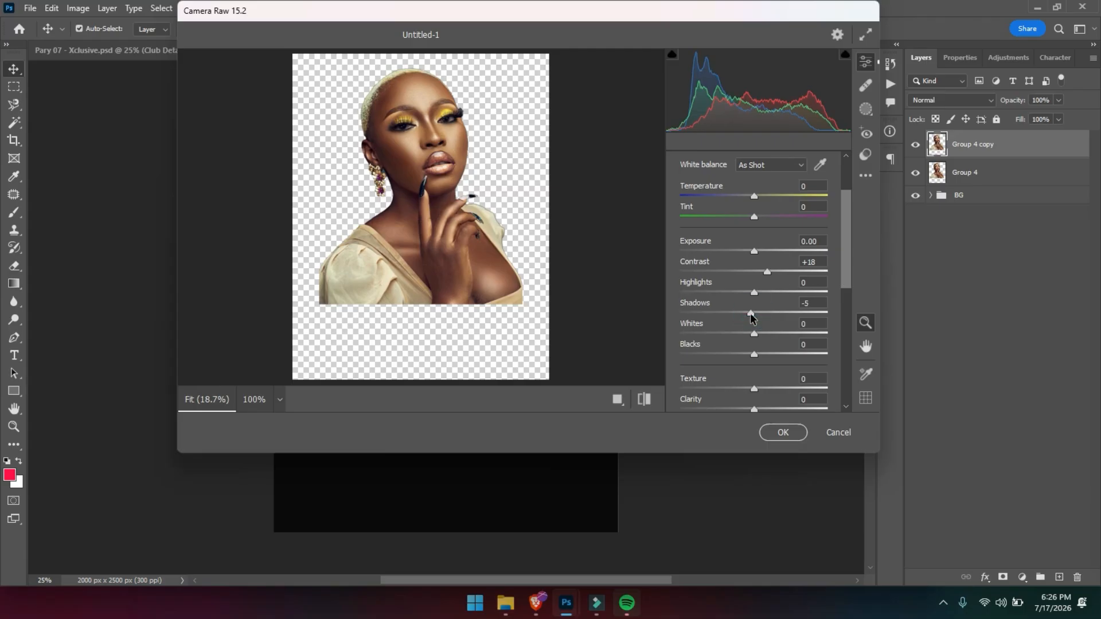
drag(755, 334, 762, 390)
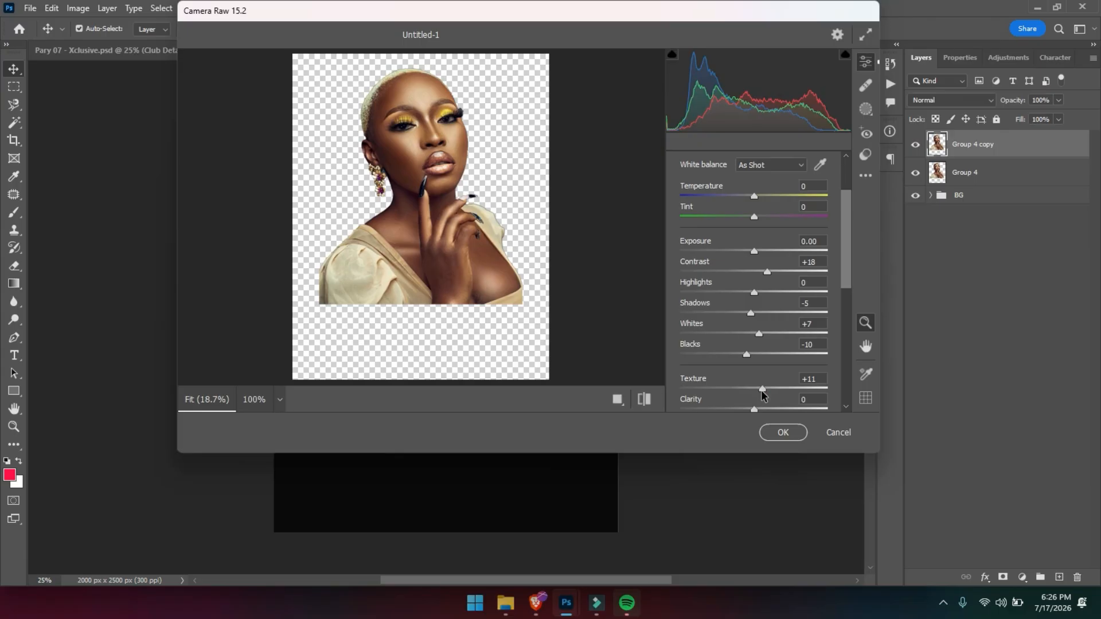
drag(845, 277, 844, 312)
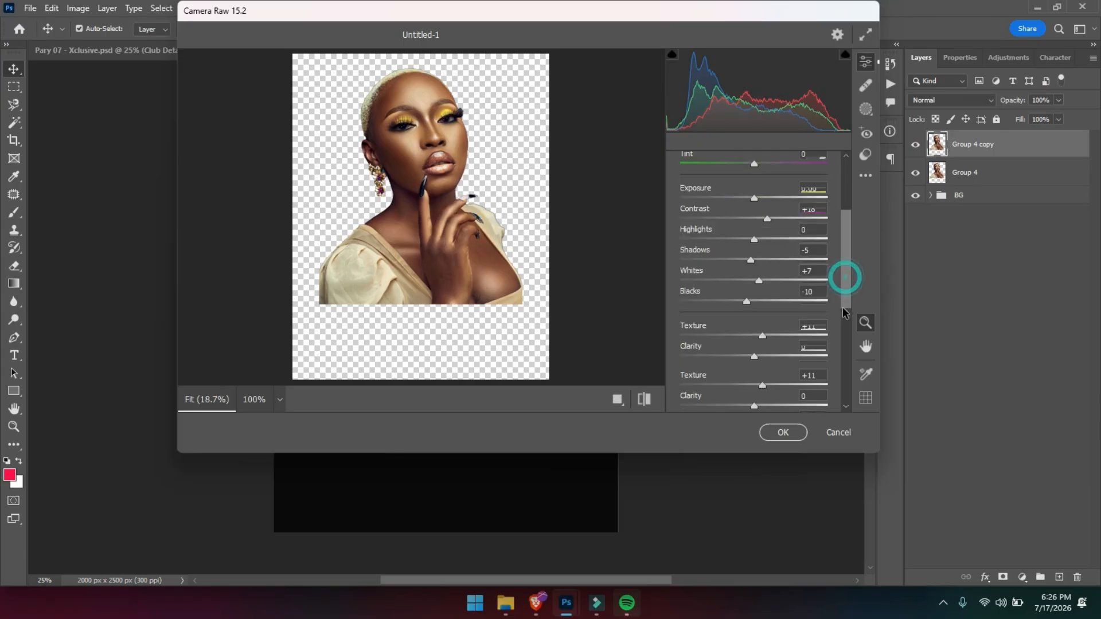
drag(754, 281, 763, 284)
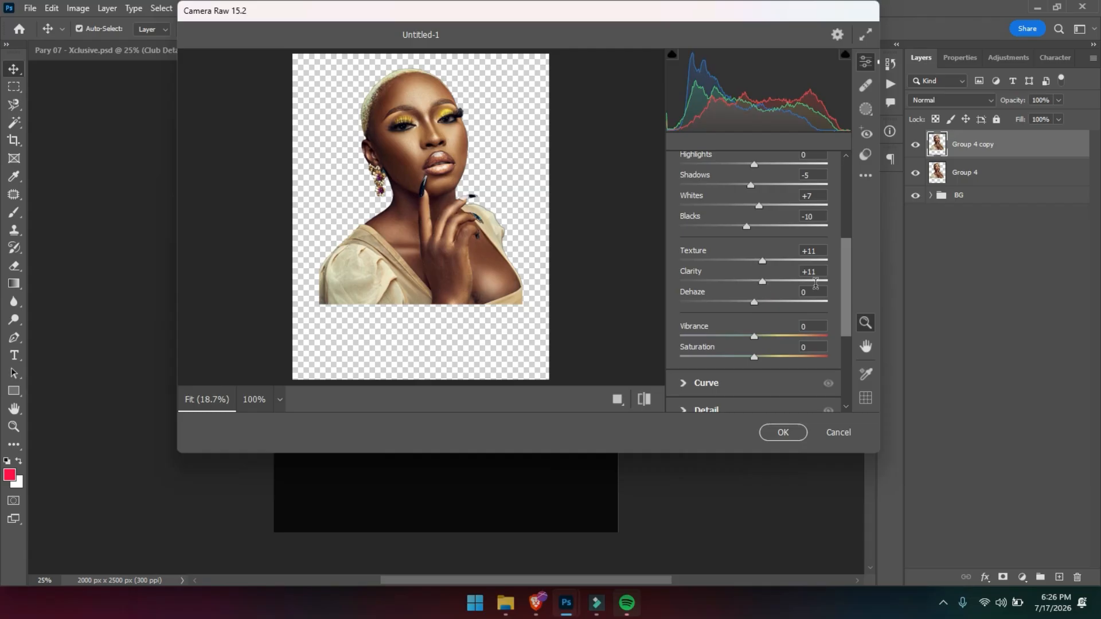
Tint the midtones red in Camera Raw's Color Grading, with hue 0 and saturation 33
drag(846, 296, 843, 344)
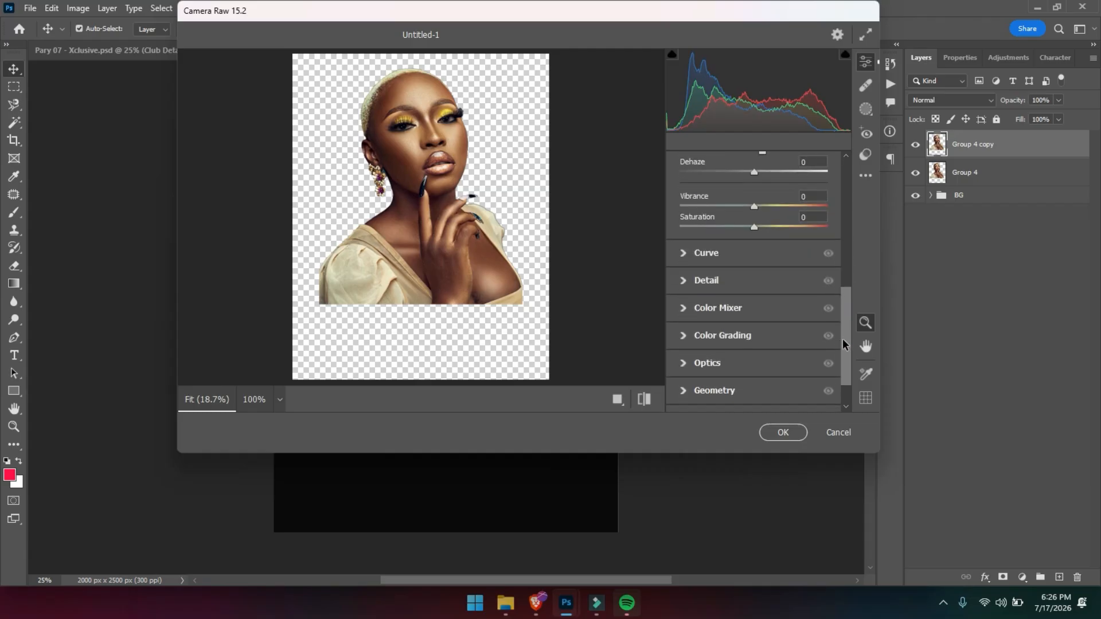
click(685, 337)
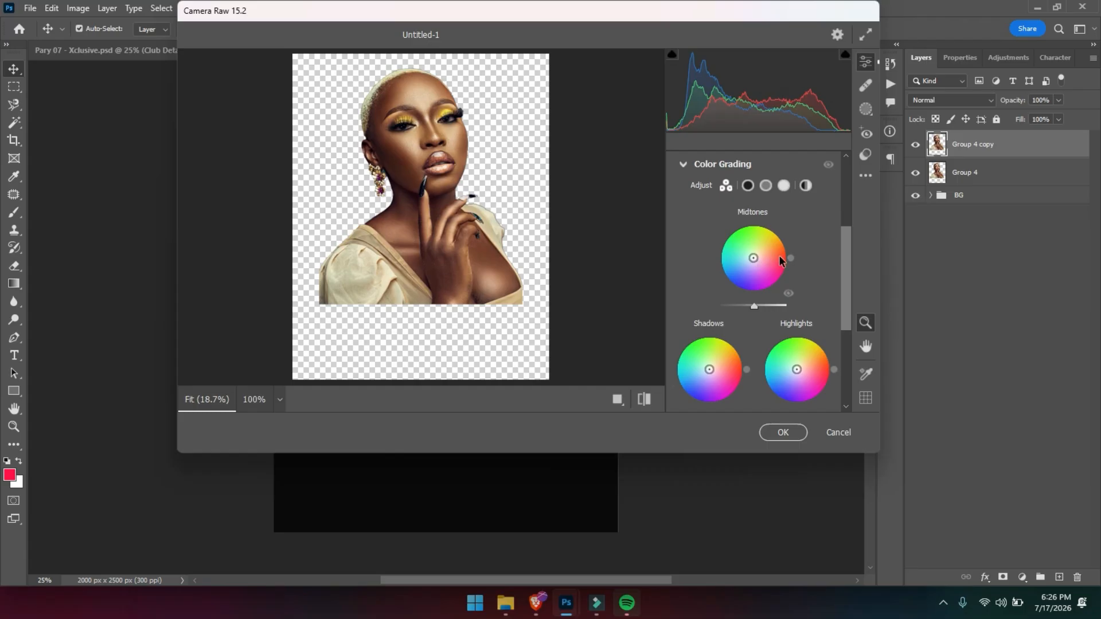
drag(753, 259, 761, 255)
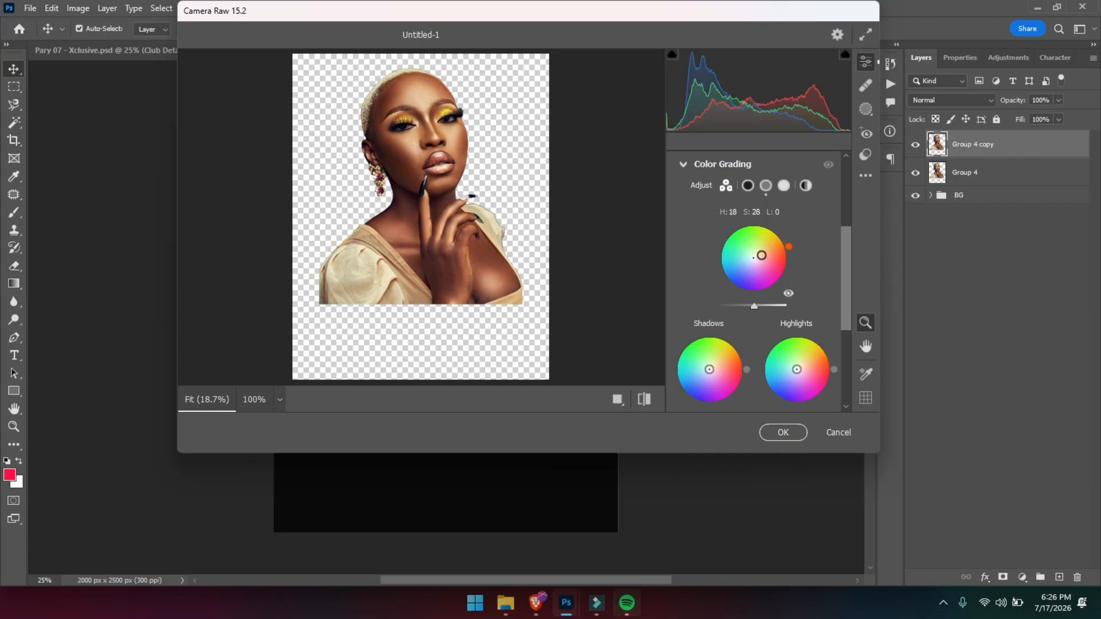
drag(762, 255, 764, 258)
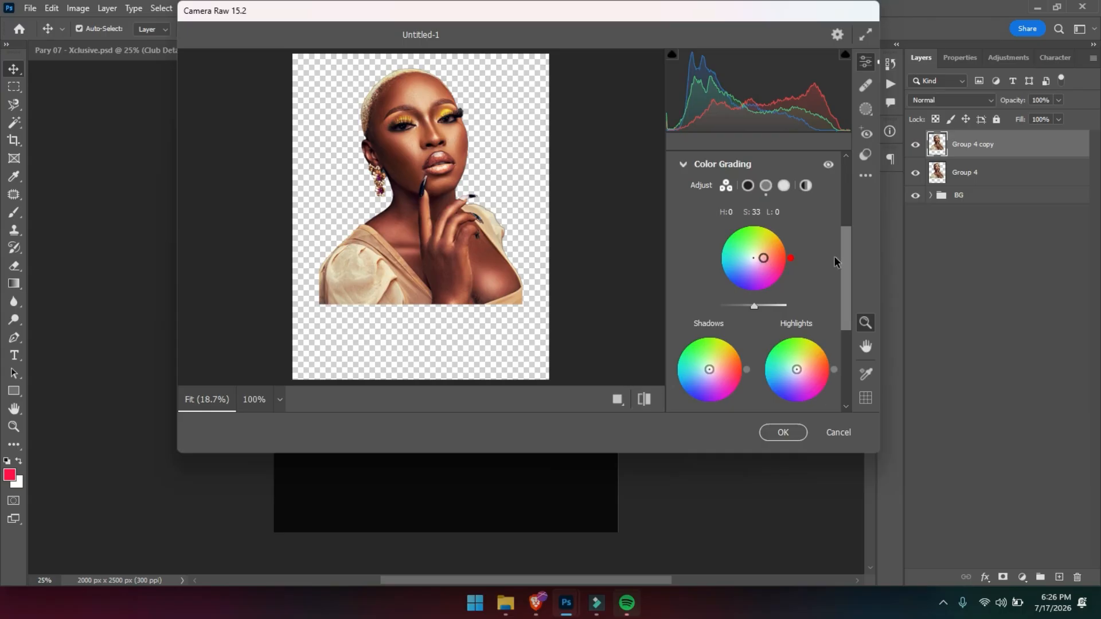
Apply the Camera Raw edits to the woman's copy and compare it with the untouched original
drag(846, 257, 847, 167)
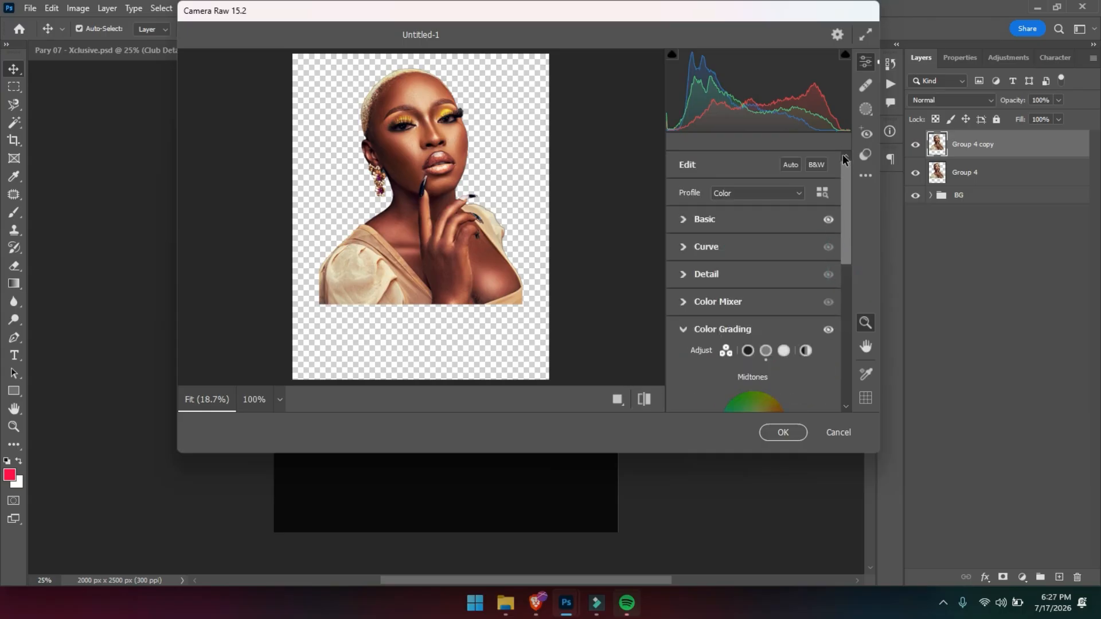
click(643, 399)
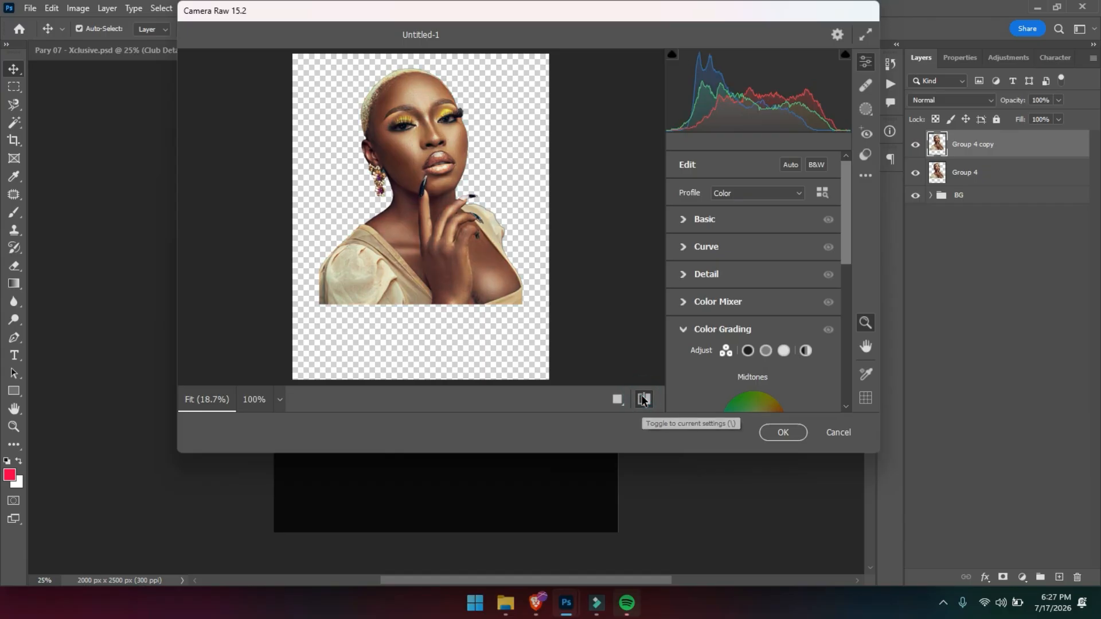
click(644, 400)
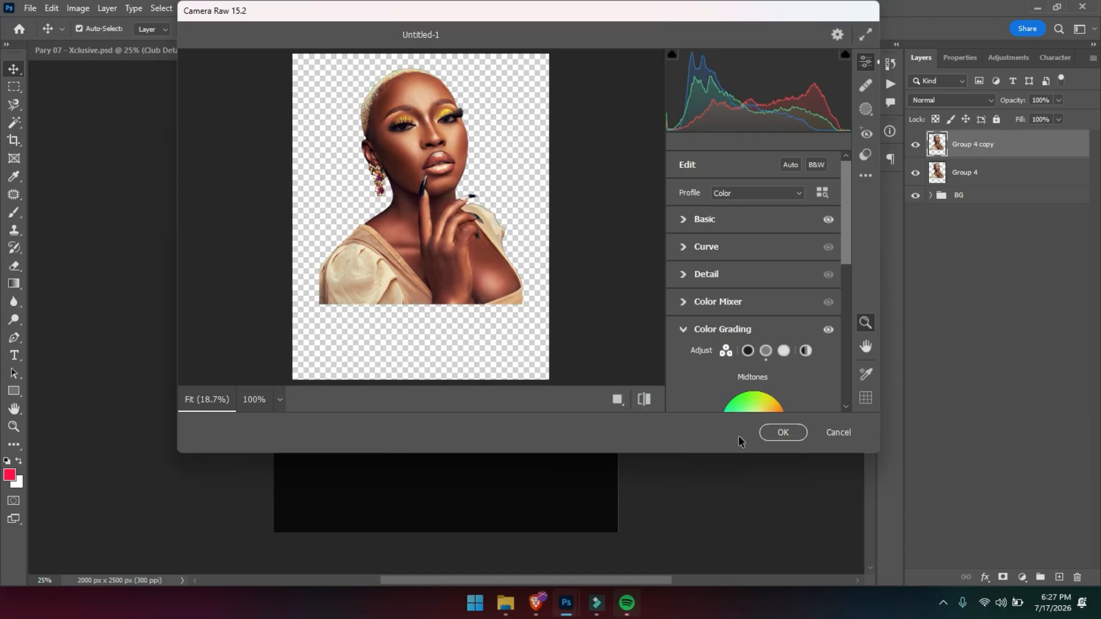
click(783, 434)
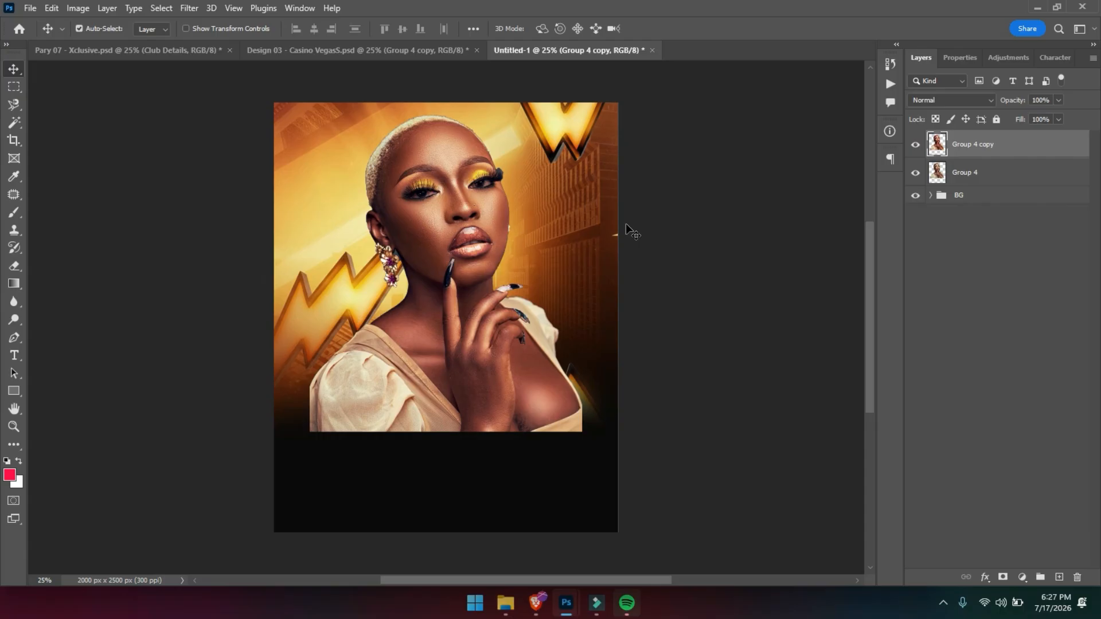
click(916, 150)
click(915, 150)
click(915, 151)
click(915, 150)
Add a Color Balance adjustment layer, shift its midtones slightly toward red and magenta, and compare the image with and without it
drag(1018, 103, 1004, 110)
click(1014, 58)
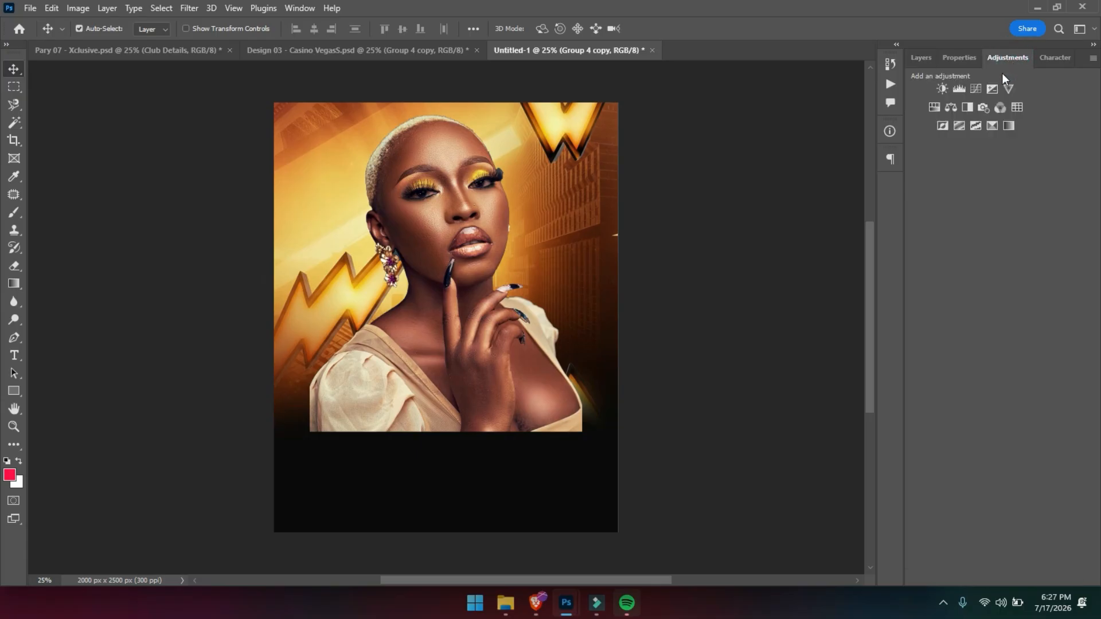
click(952, 106)
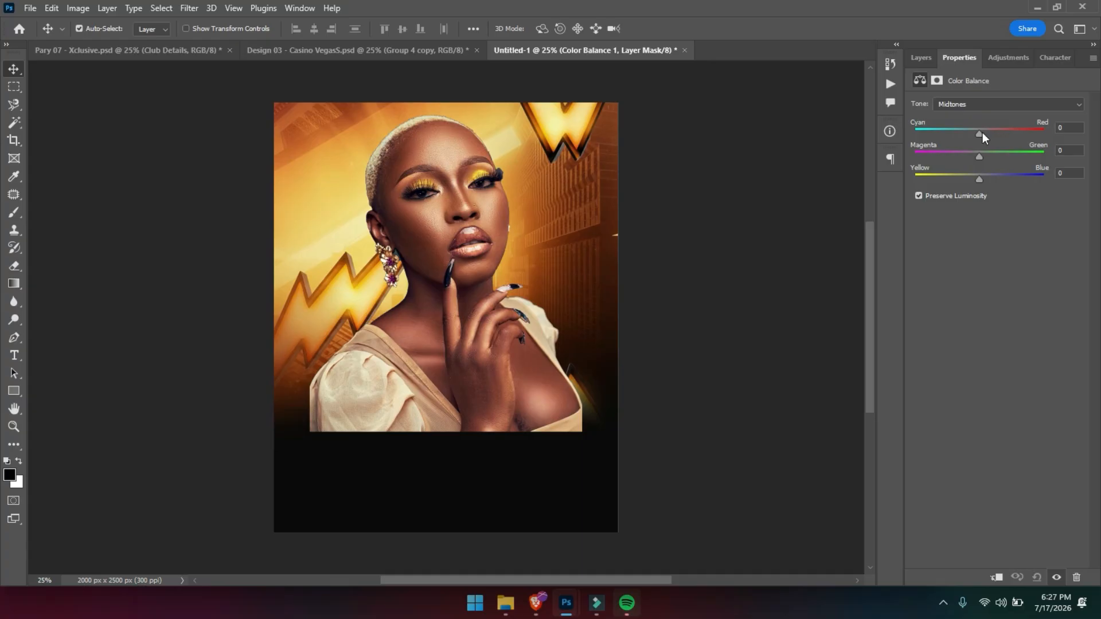
drag(979, 133, 986, 132)
drag(979, 157, 974, 159)
click(926, 60)
click(916, 148)
click(916, 148)
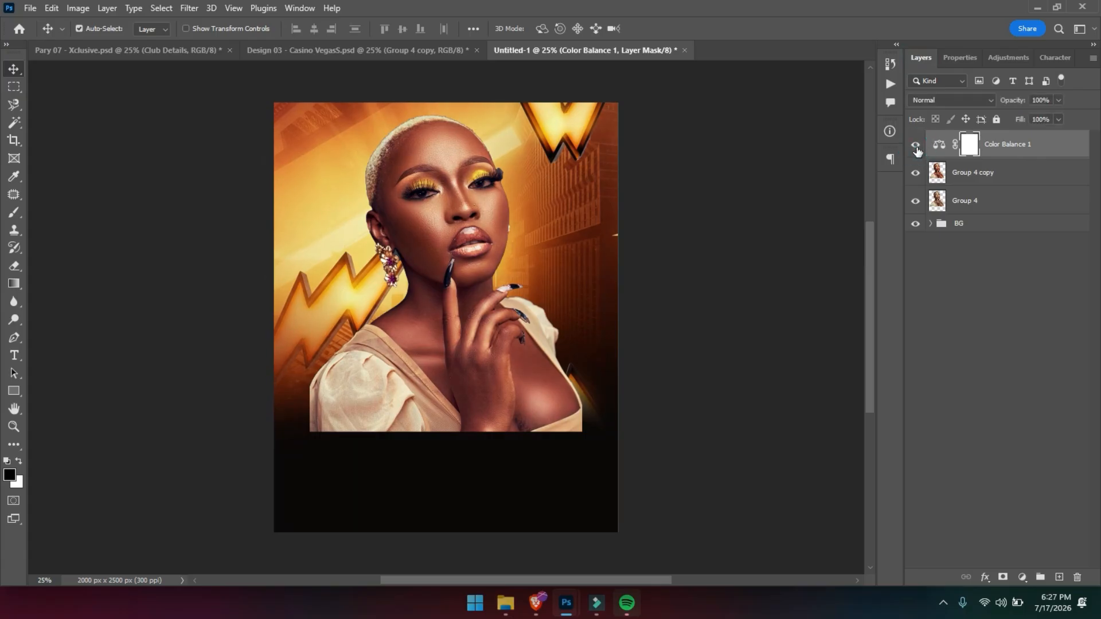
Group the Color Balance adjustment with both woman layers and name the group Model
drag(1019, 107, 1014, 105)
shift+click(969, 204)
key(ctrl+g)
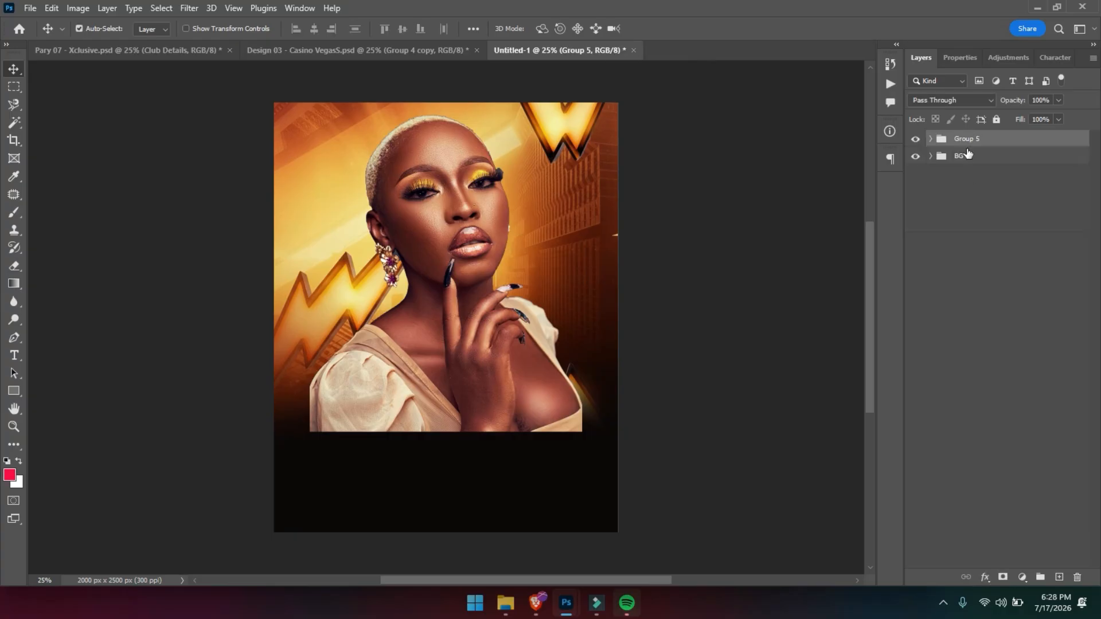
double_click(965, 140)
text(model)
key(Return)
Mask the Model group and draw upward black-to-transparent linear gradients on the mask to fade the woman's lower edge into the background
click(1003, 578)
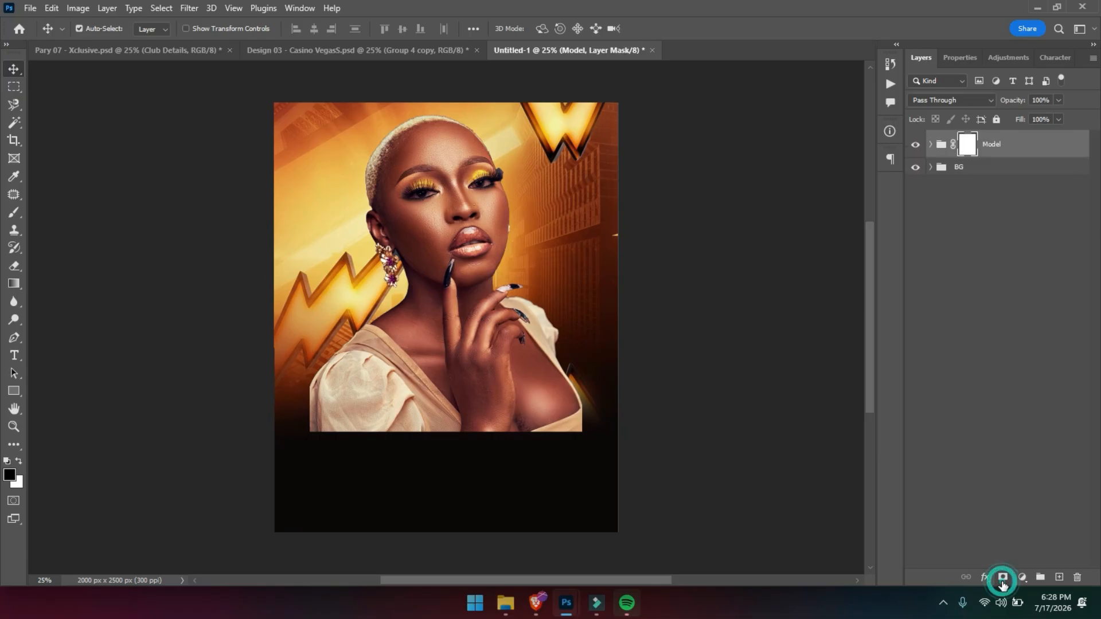
key(g)
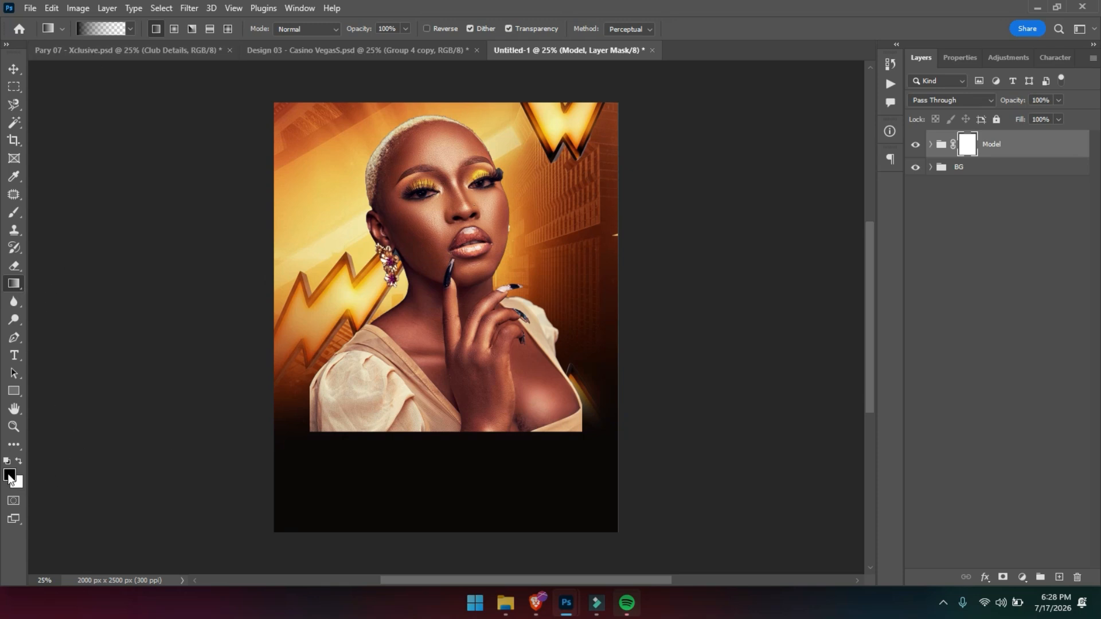
drag(438, 468, 435, 369)
drag(434, 427, 432, 328)
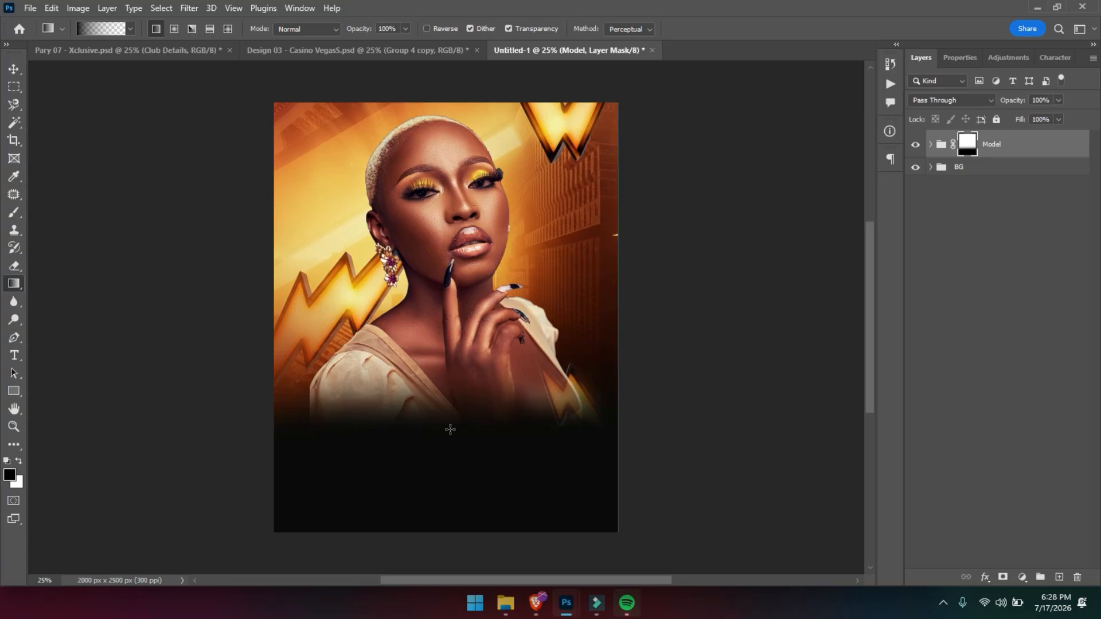
drag(570, 429, 520, 378)
drag(401, 445, 416, 348)
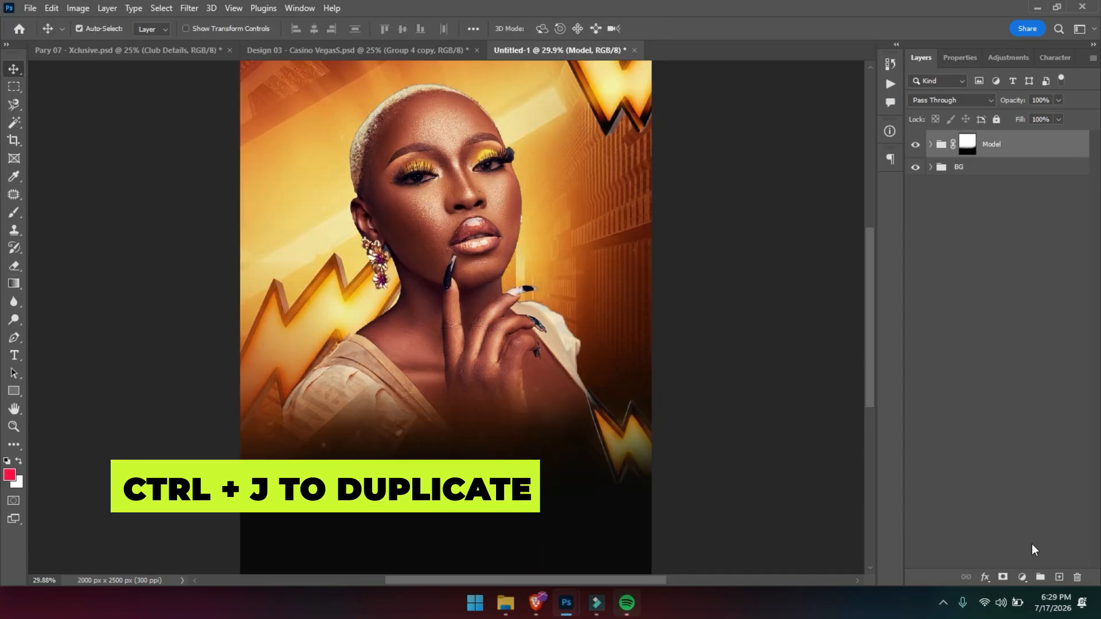
Create a new layer above the Model group and draw upward black-to-transparent gradients that darken the flyer's lower part
click(1058, 577)
key(b)
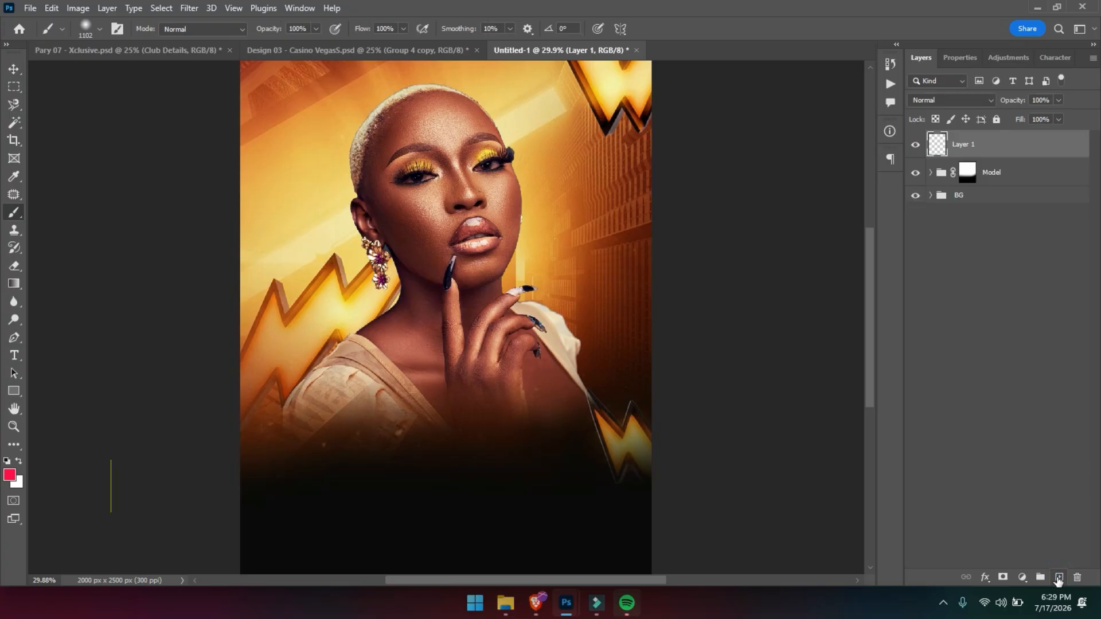
key(g)
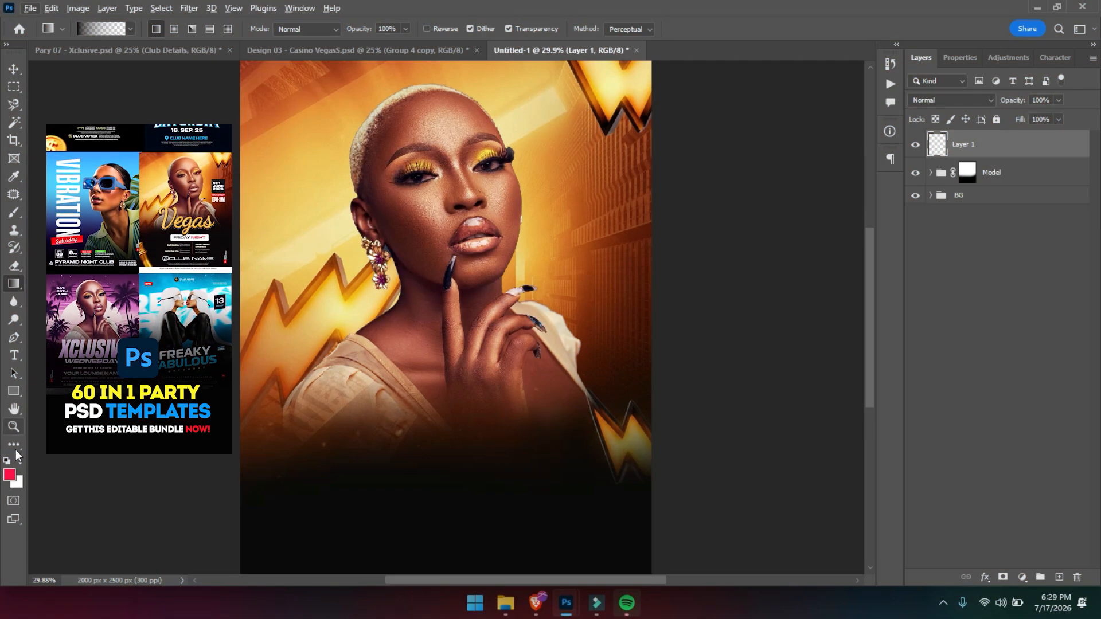
click(9, 474)
drag(831, 333, 696, 394)
key(Return)
drag(407, 491, 416, 311)
drag(418, 459, 413, 270)
key(v)
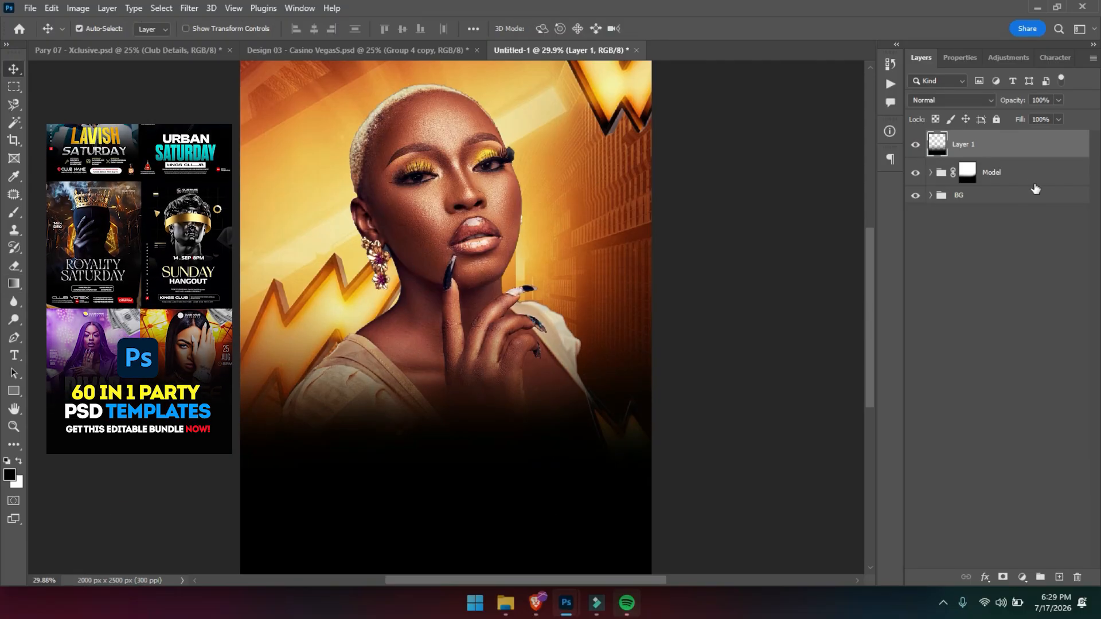
Move the Model group slightly upward on the canvas
click(1021, 174)
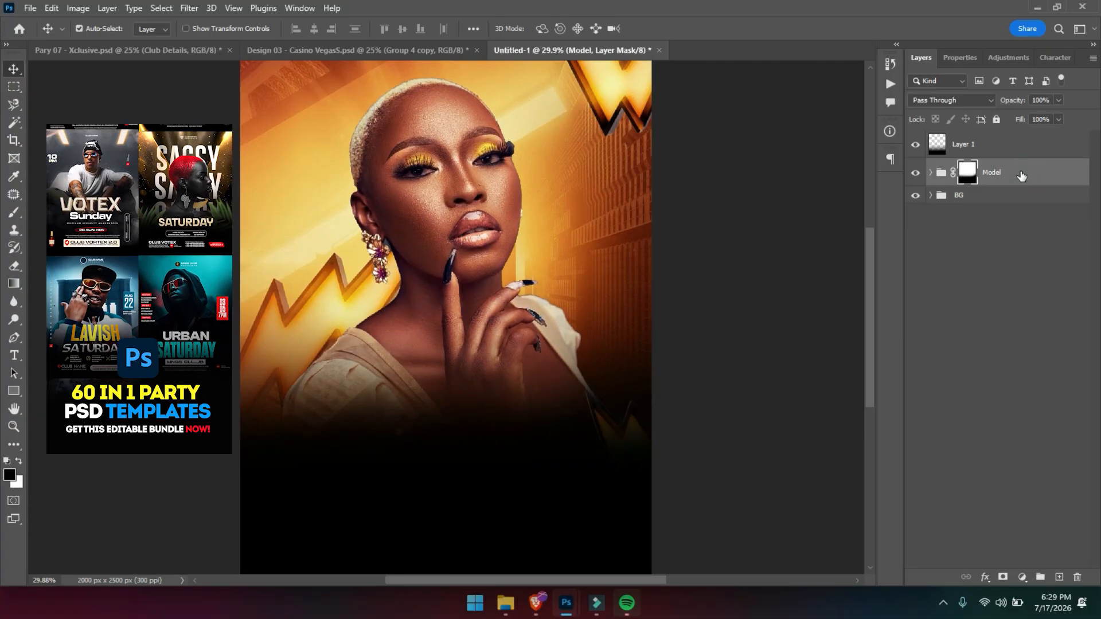
key(ctrl+minus)
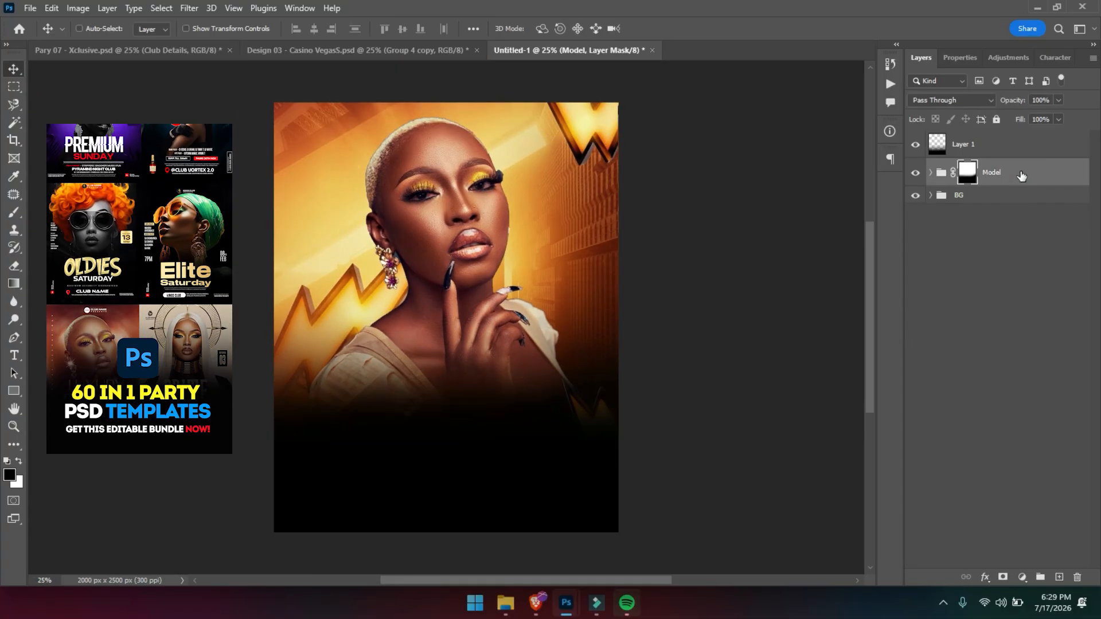
key(ctrl+plus)
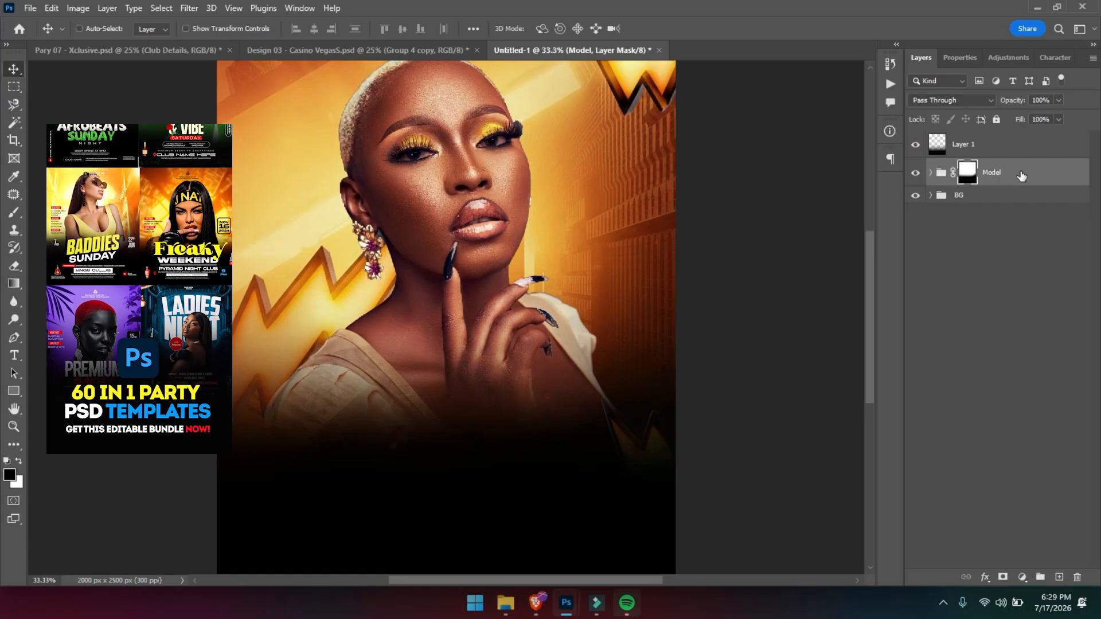
key(ctrl+0)
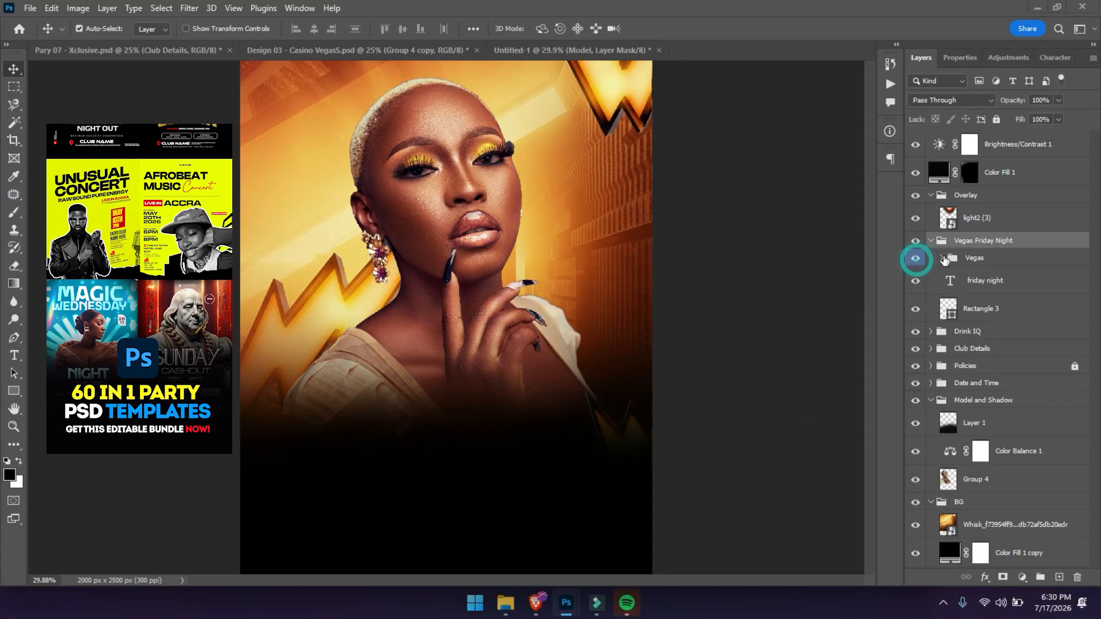
Copy the gold Vegas title group from the Casino VegasS design into the flyer and place it above the dark gradient layer
click(941, 261)
click(941, 259)
drag(977, 258, 498, 398)
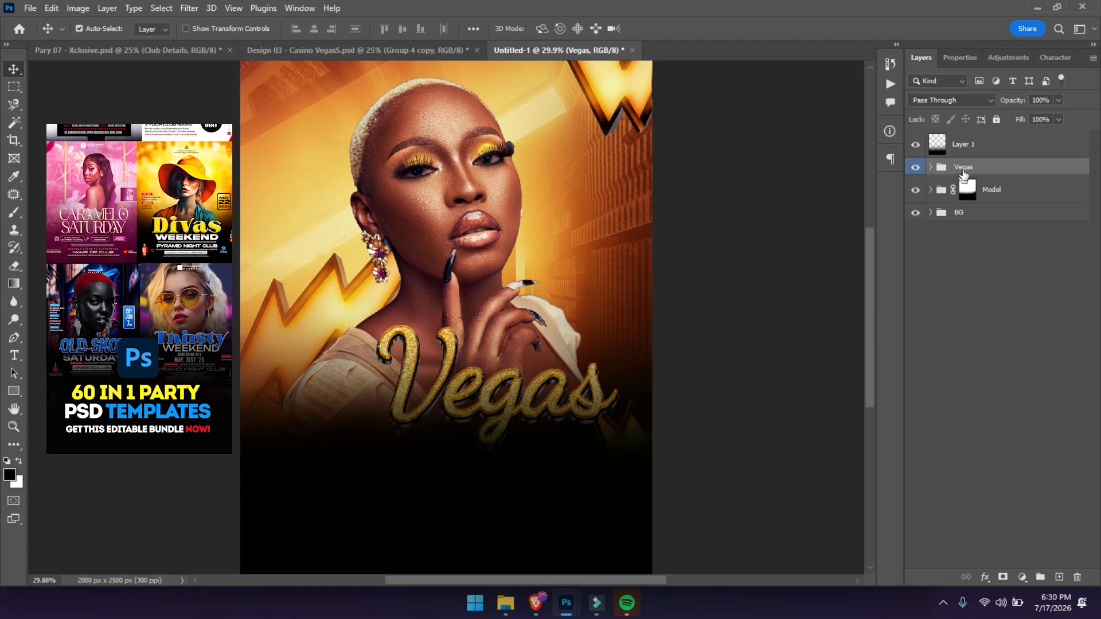
drag(964, 168, 964, 138)
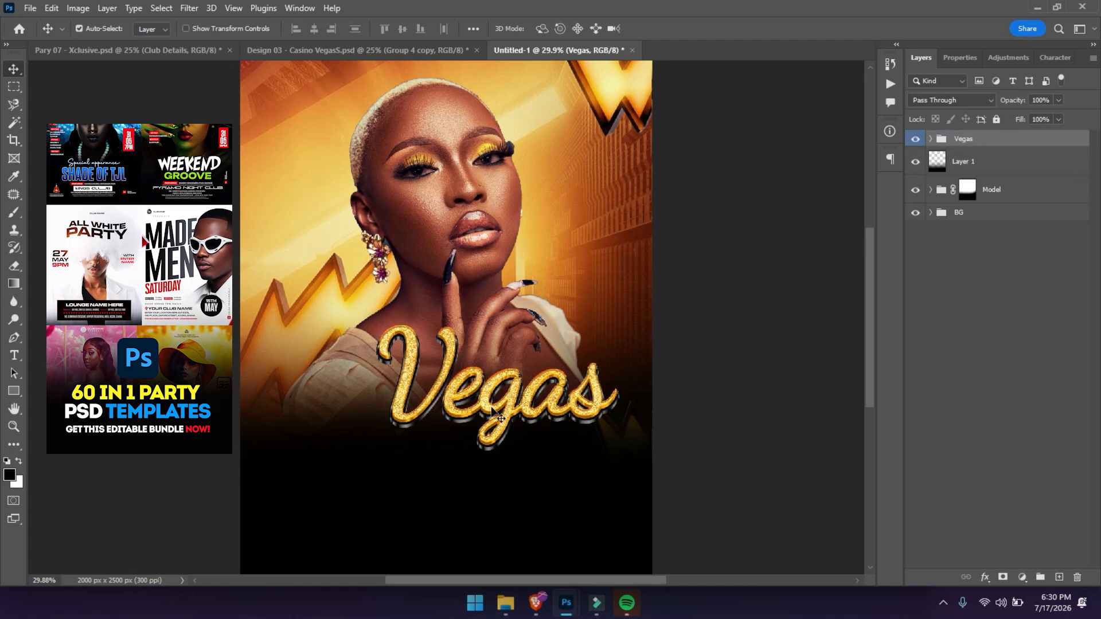
Scale the Vegas title group to 107.52% and centre it over the woman's lower chest, nudging it slightly left
key(ctrl)
key(ctrl+t)
drag(366, 394, 453, 403)
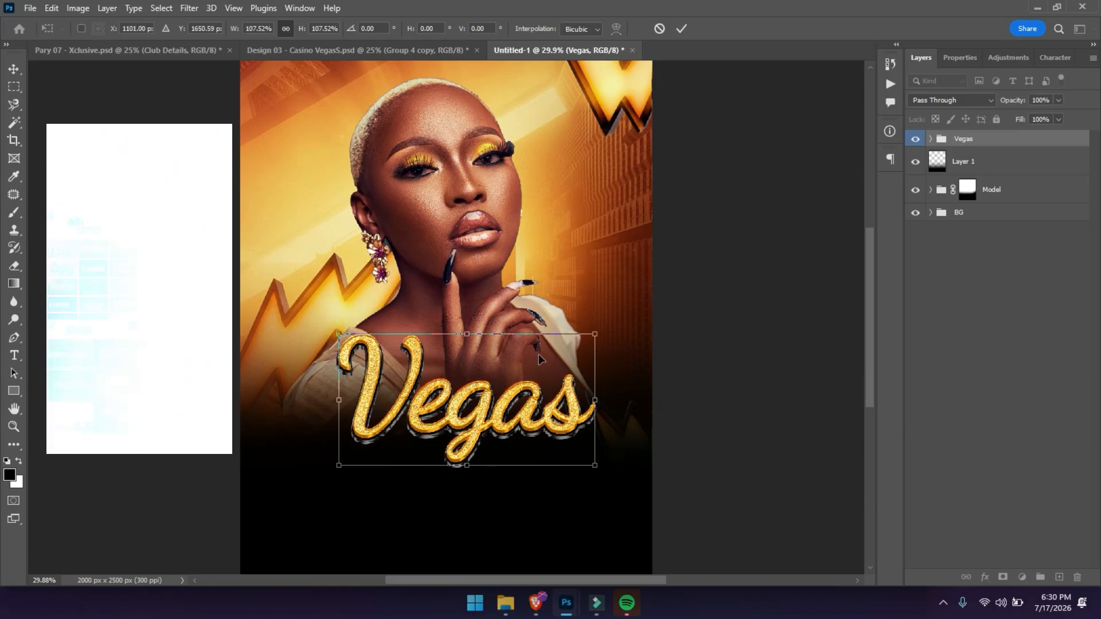
drag(434, 364, 445, 380)
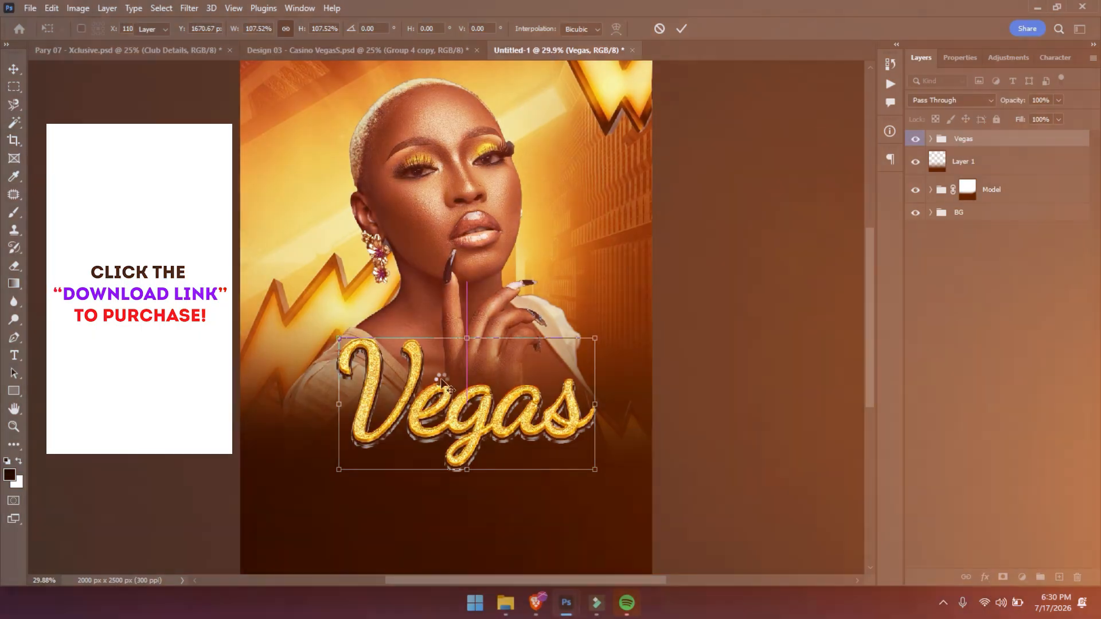
key(Return)
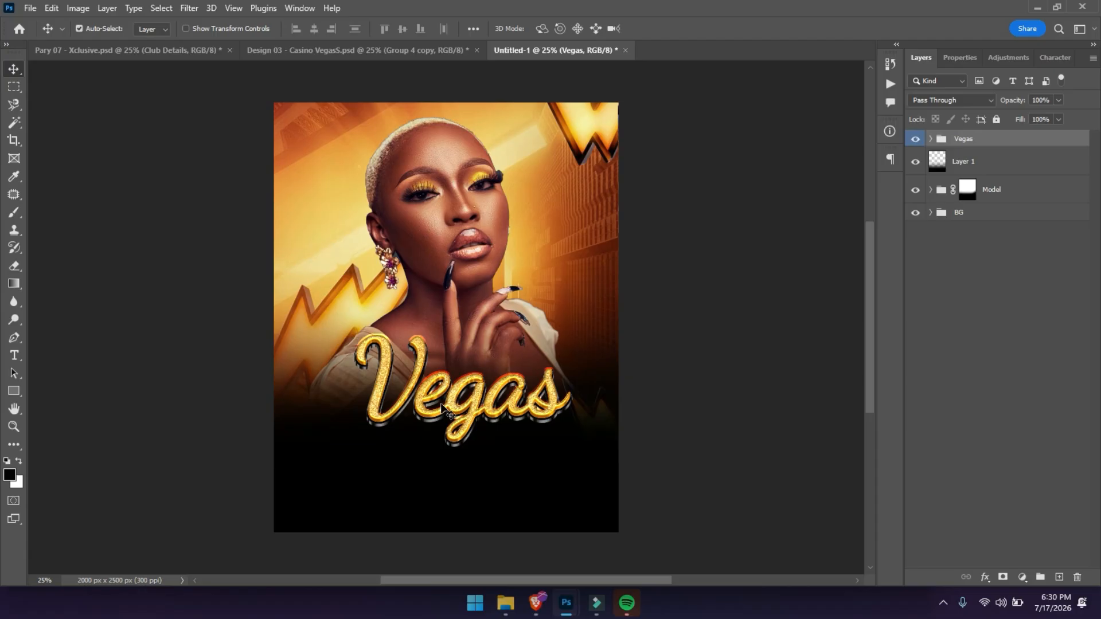
key(shift+Left)
key(shift+Left)
key(shift+Left)
key(shift+Left)
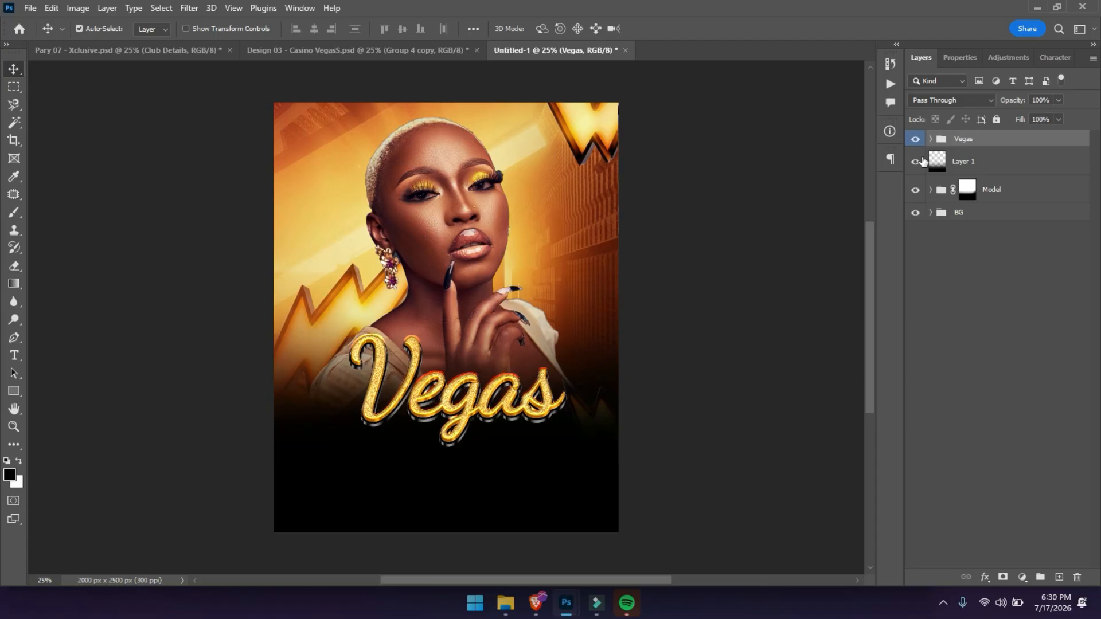
Replace the text in the Vegas title's Edit Me smart object with Mega, save it, and undo the resulting change in the flyer
click(931, 140)
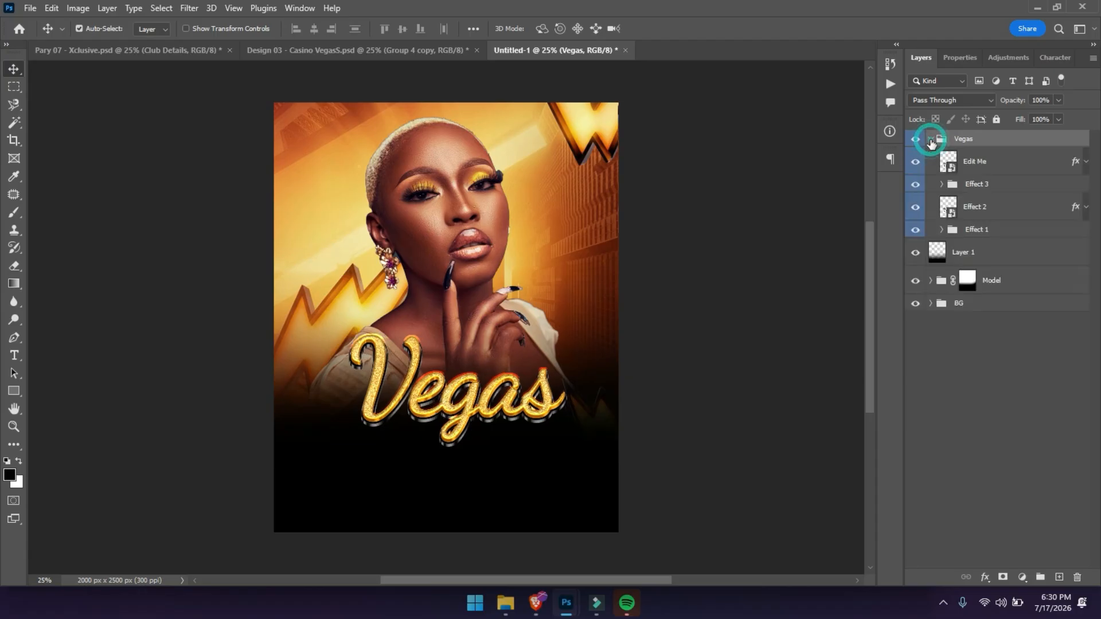
double_click(951, 167)
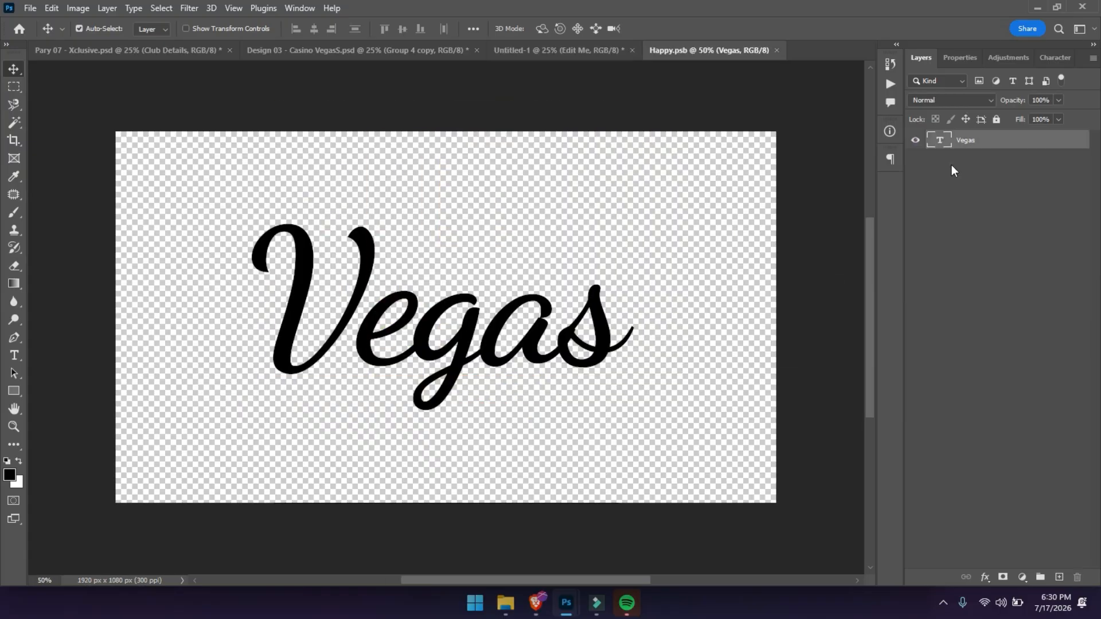
double_click(463, 330)
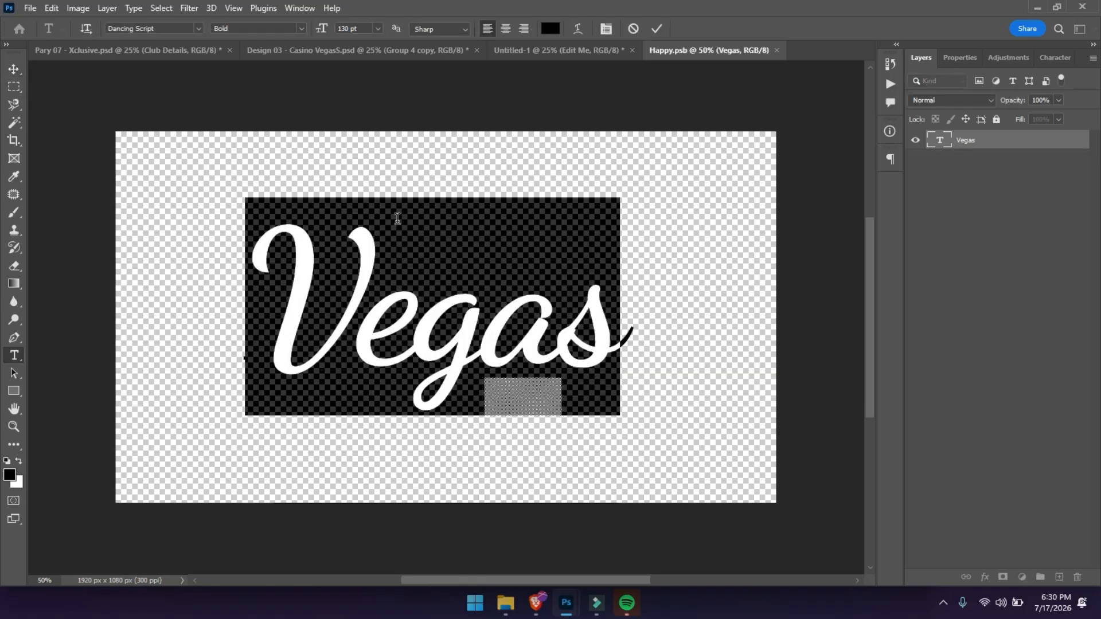
text(Mega)
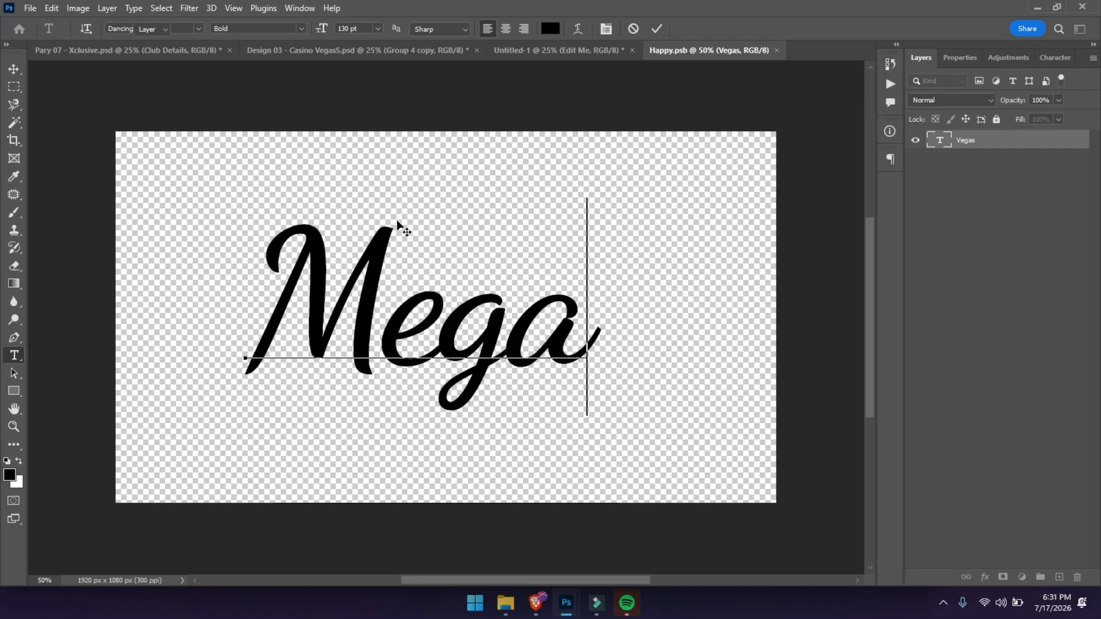
click(398, 222)
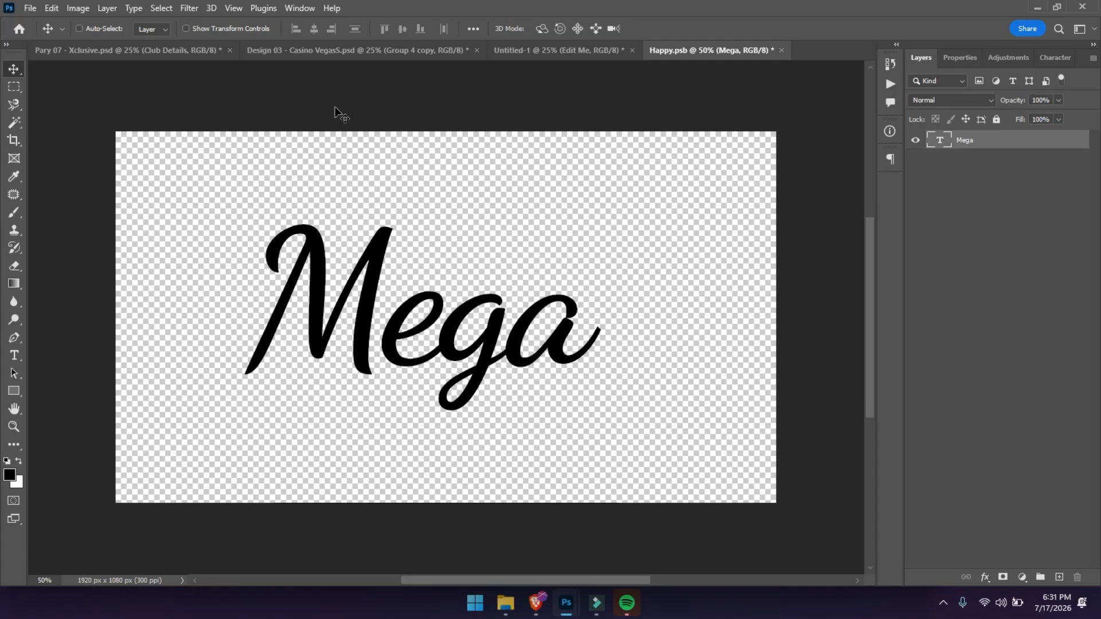
key(ctrl+s)
click(549, 55)
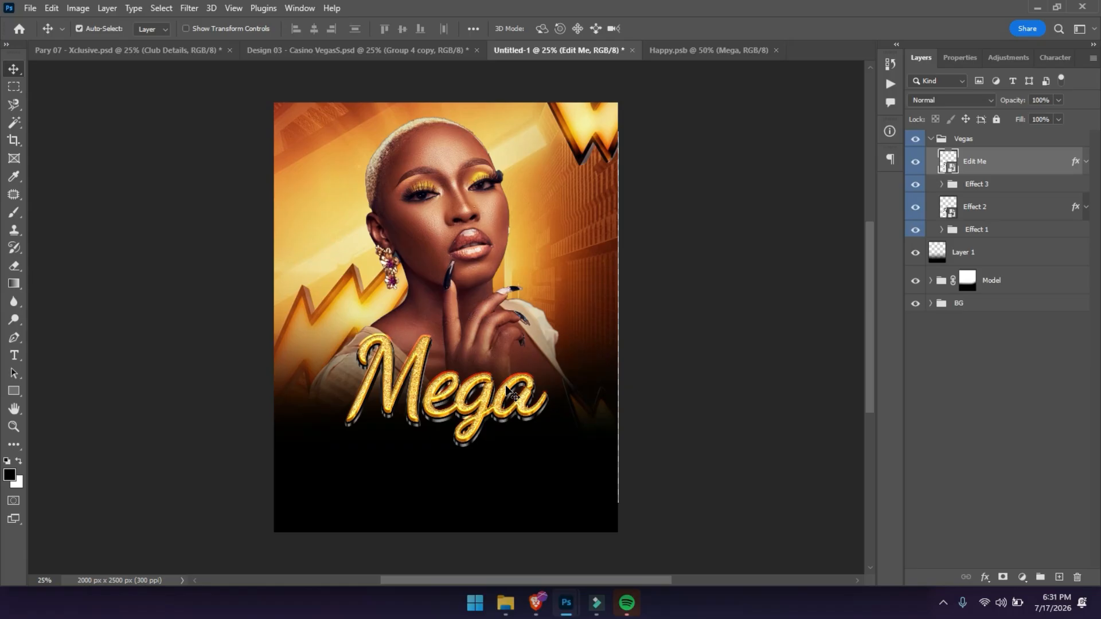
key(ctrl)
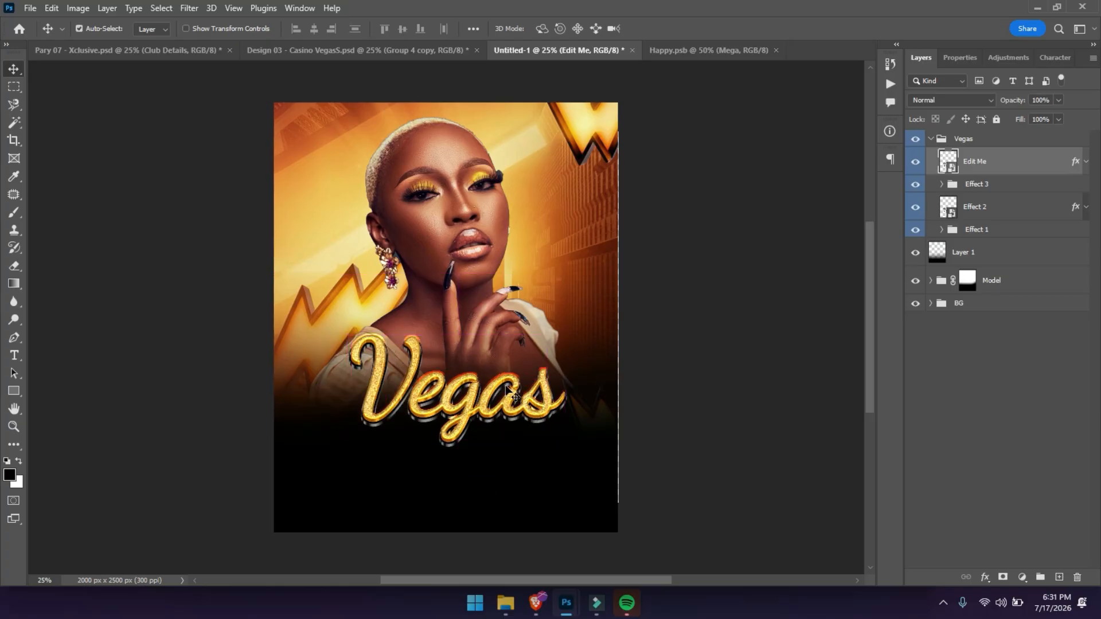
Group Layer 1 together with the masked Model group and name the new group Model
click(931, 139)
click(966, 163)
ctrl+click(996, 190)
key(ctrl+g)
click(969, 156)
double_click(969, 156)
text(M)
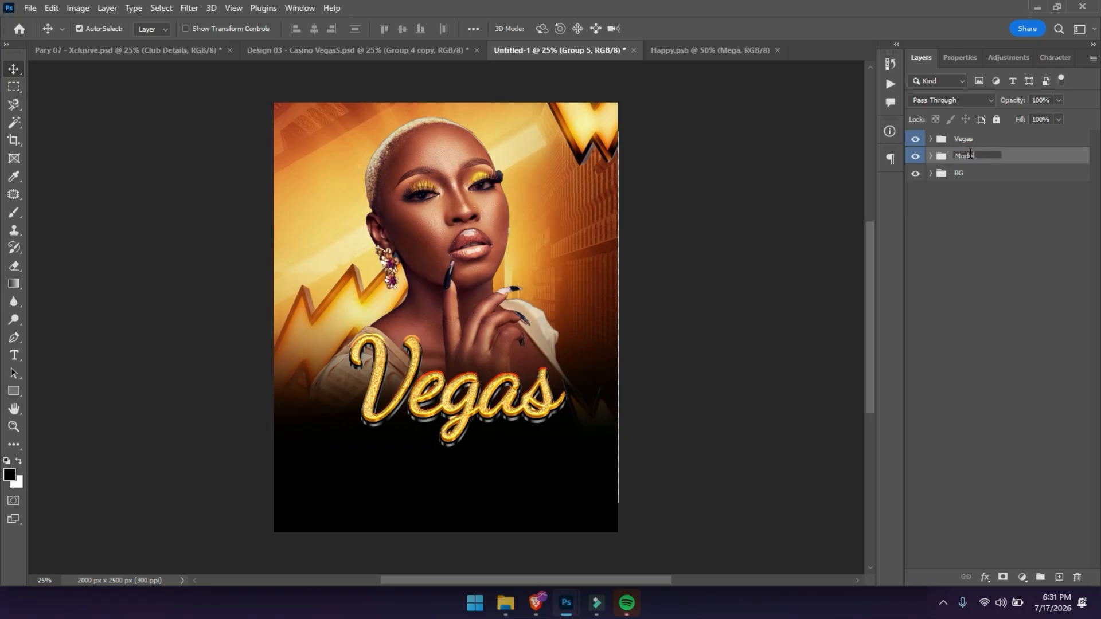
text(odel)
key(Return)
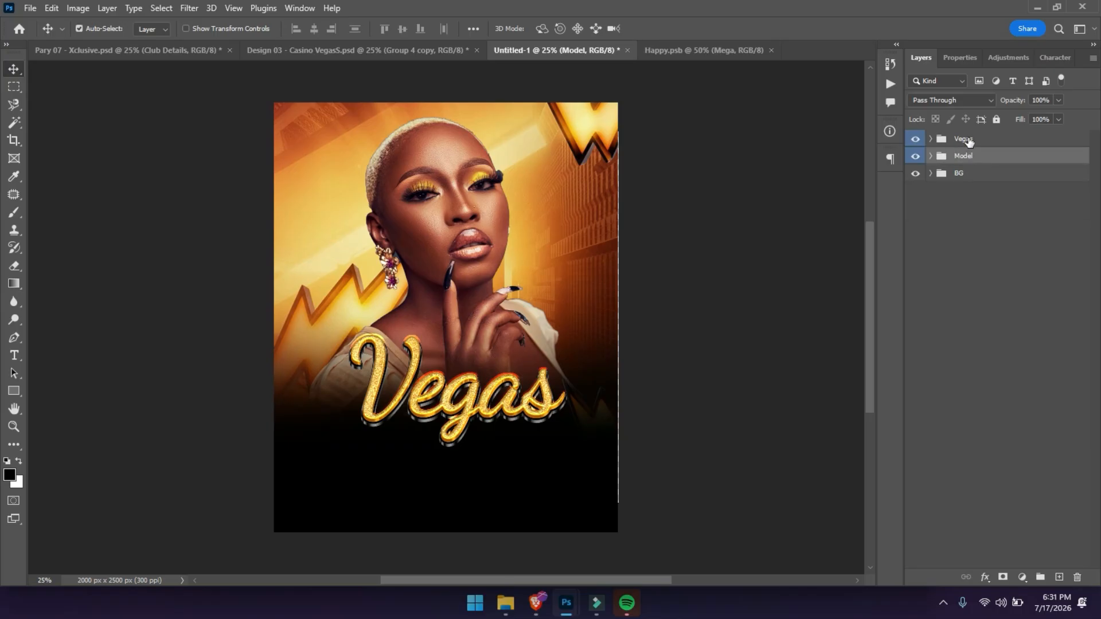
Move the Vegas title group slightly left and nudge it upward over the woman's chest
click(966, 139)
key(ctrl+t)
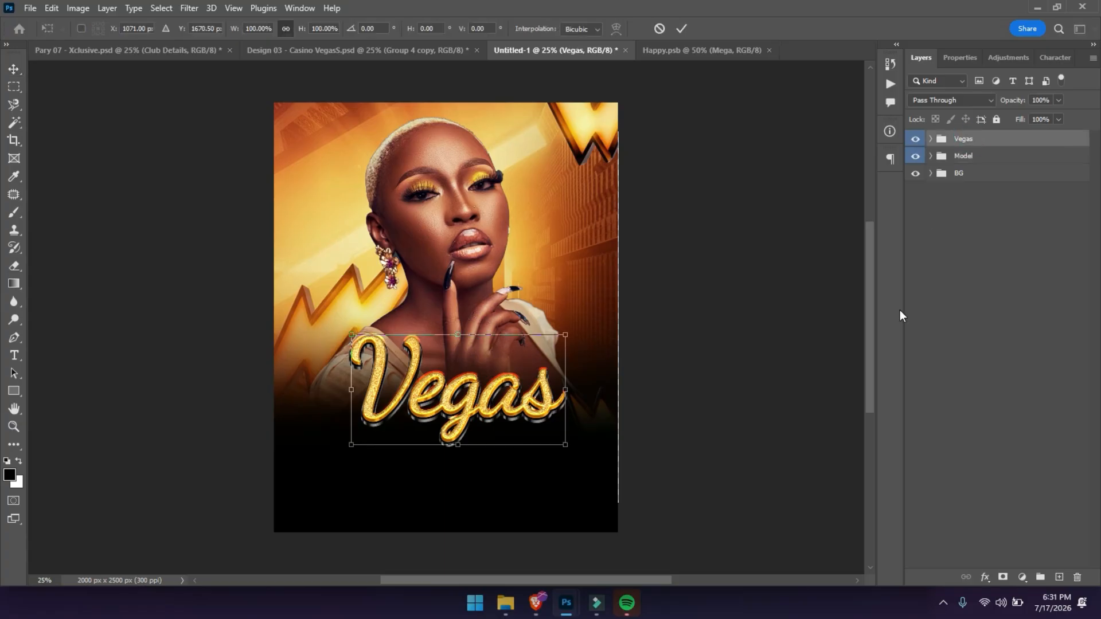
drag(457, 424, 454, 421)
key(Return)
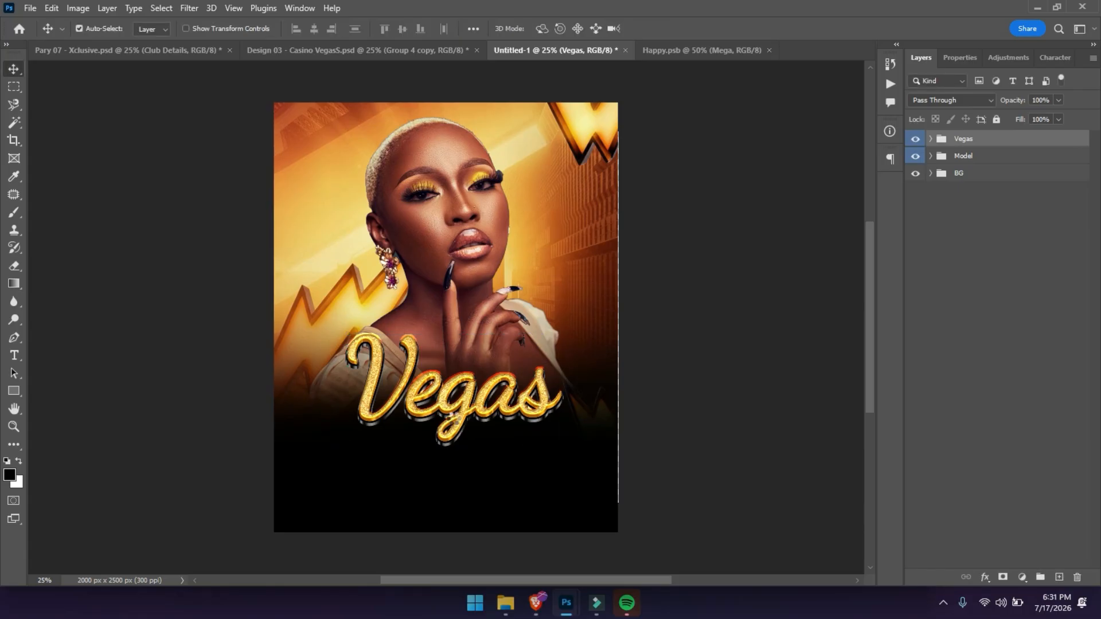
key(shift+Up)
key(shift+Up)
key(shift+Up)
key(shift+Up)
key(shift+Up)
key(shift+Up)
Scale the masked inner Model group to 95.31% and move it up, keeping it horizontally centred on the flyer
key(alt+bracketleft)
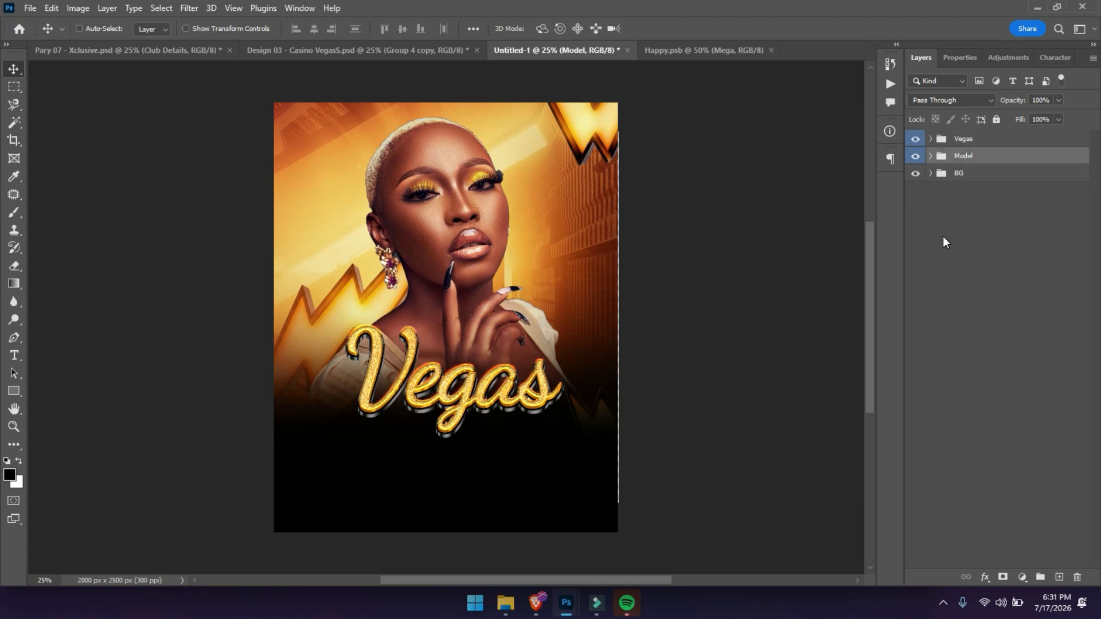
key(ctrl+t)
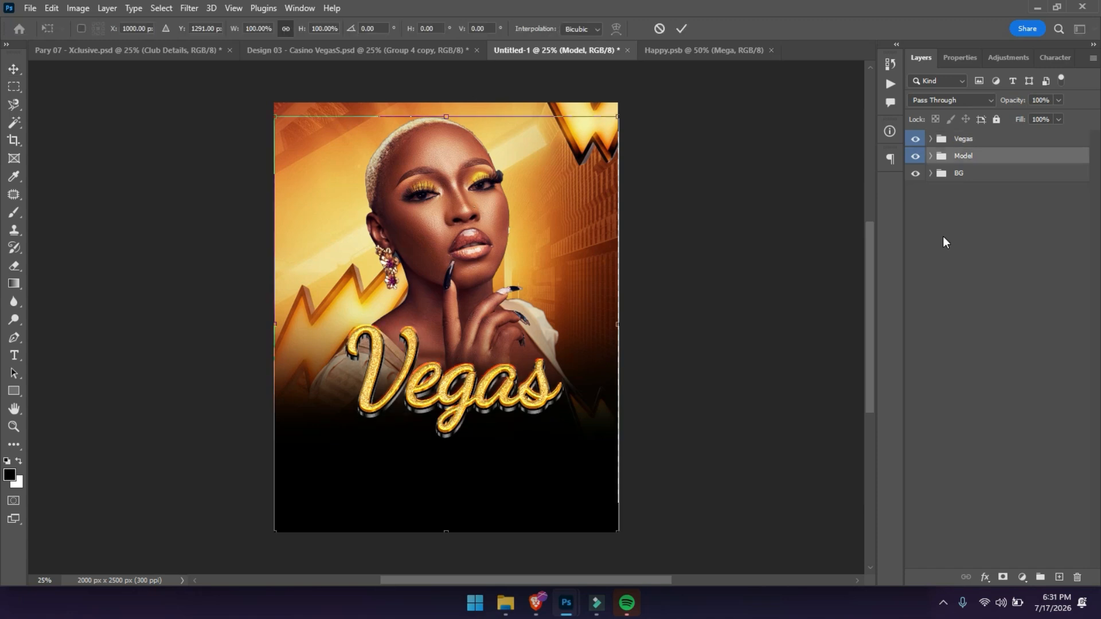
key(Return)
click(930, 156)
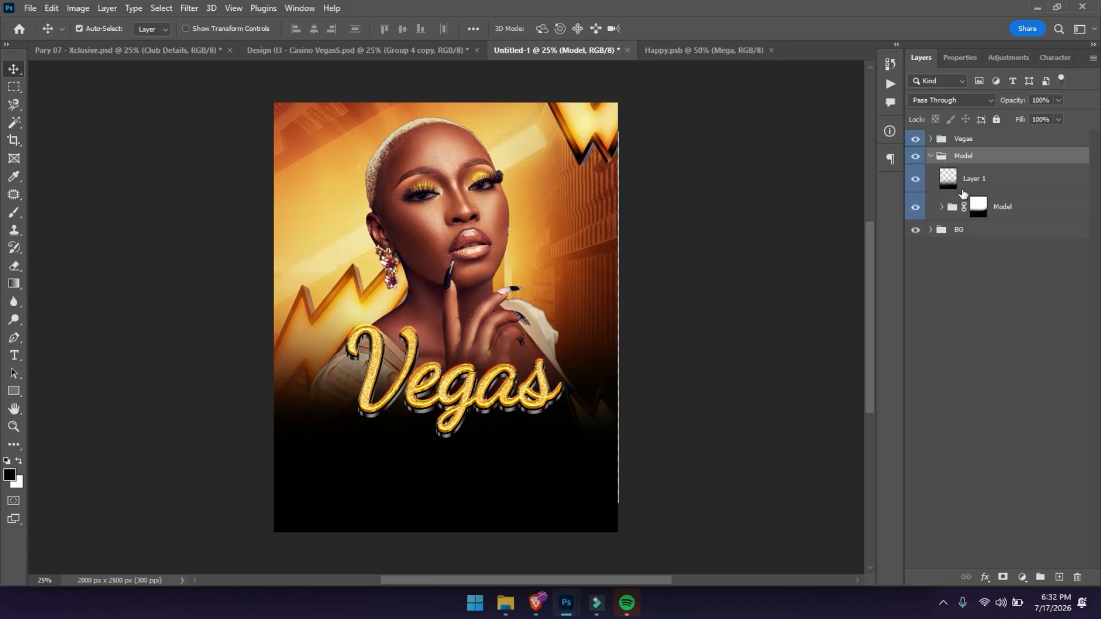
click(1006, 206)
key(ctrl+t)
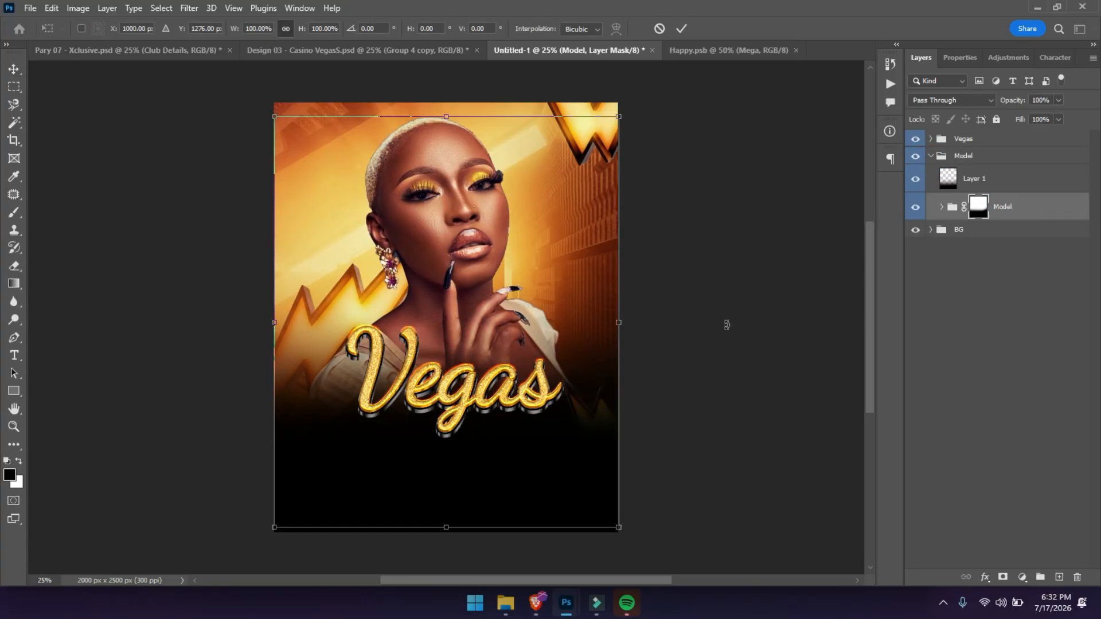
drag(447, 112, 446, 136)
drag(447, 196, 443, 174)
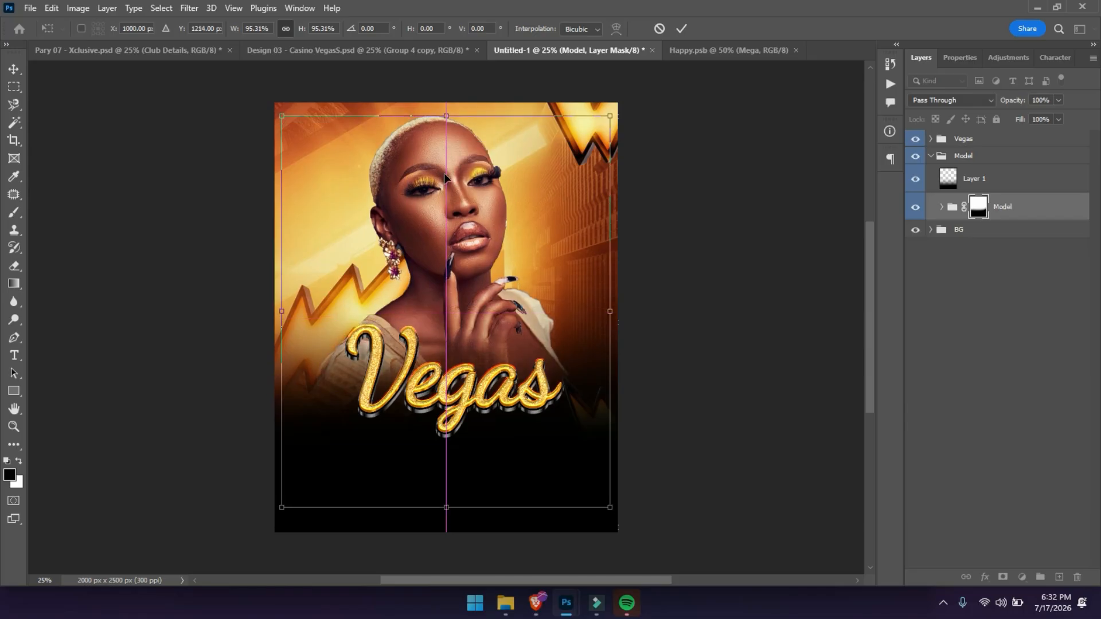
key(Return)
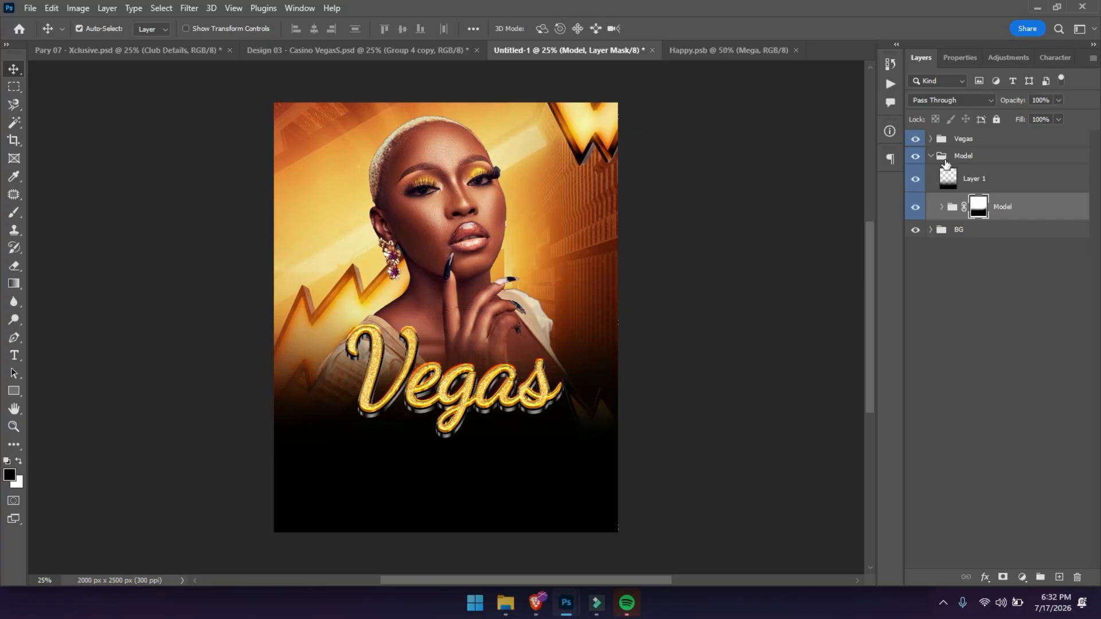
click(931, 157)
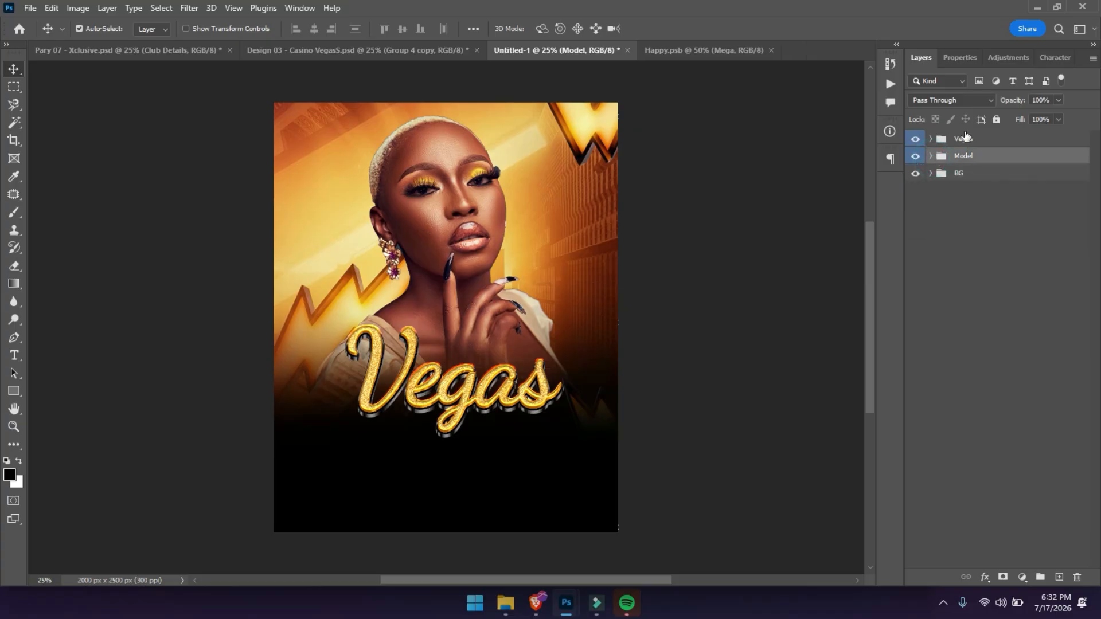
Nudge the Vegas title group further upward to free space in the dark area below it
click(966, 143)
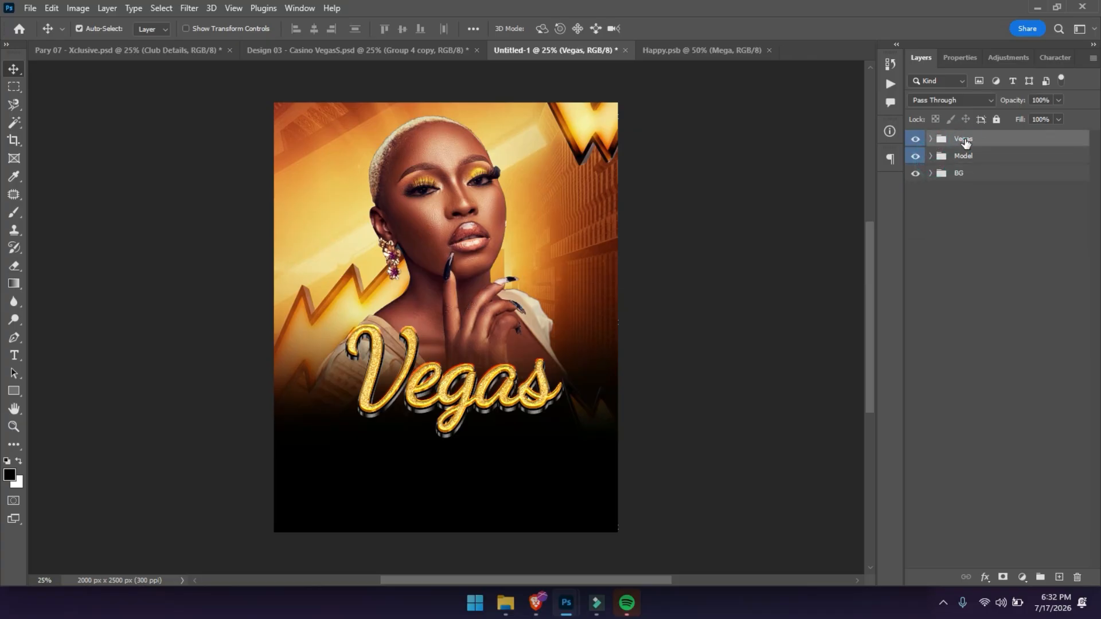
key(shift+Up)
key(shift+Up)
key(shift+Up)
key(shift+Up)
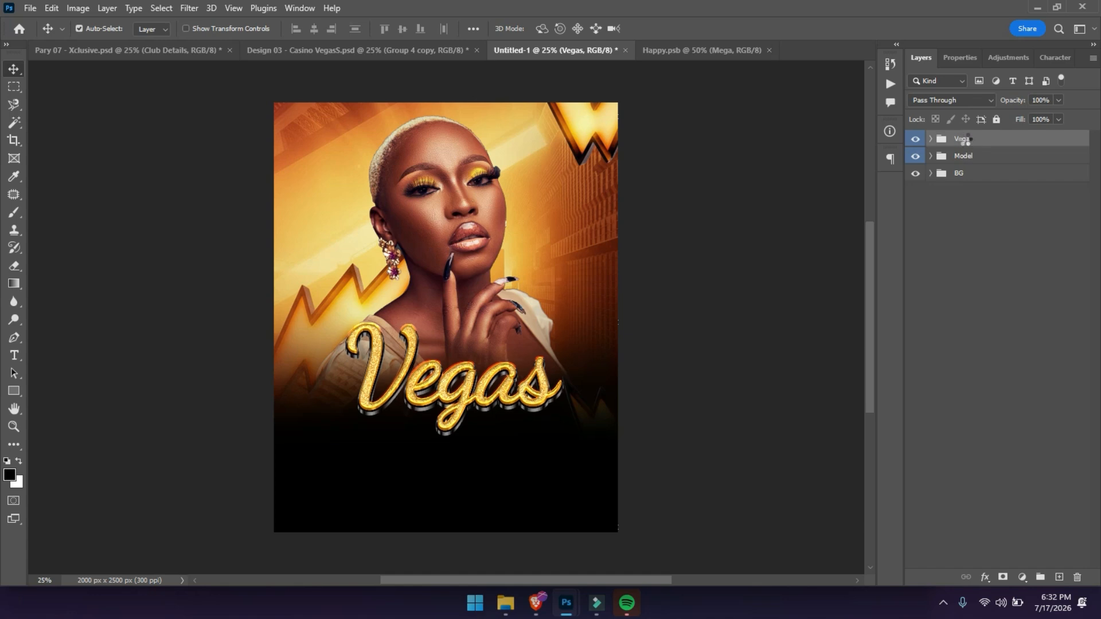
key(shift+Up)
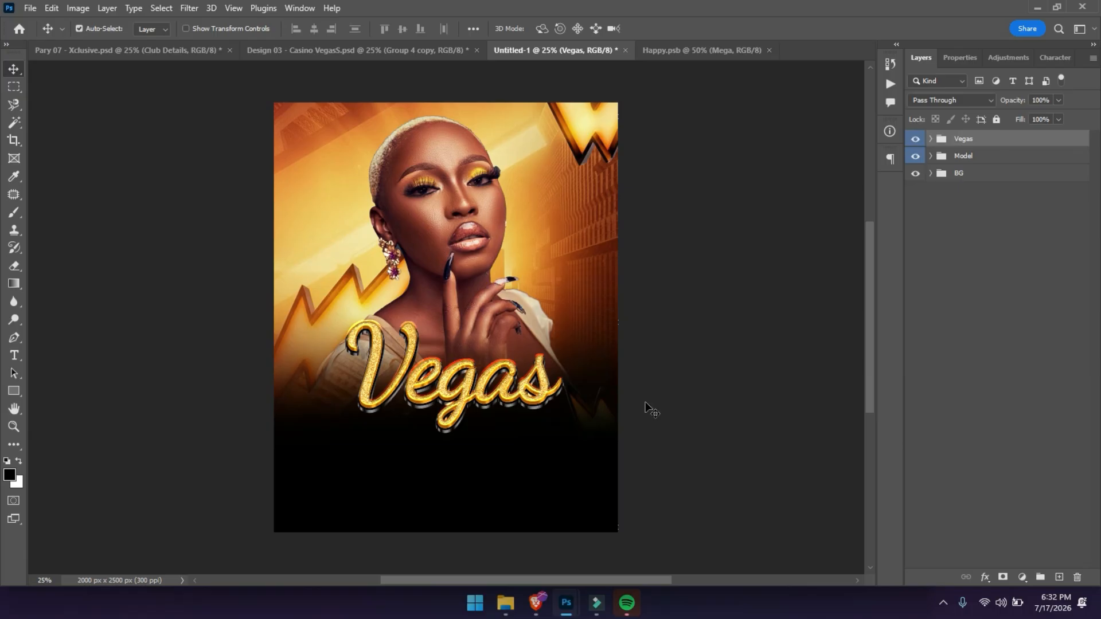
key(shift+Up)
key(shift+Up)
key(shift+Up)
key(shift+Up)
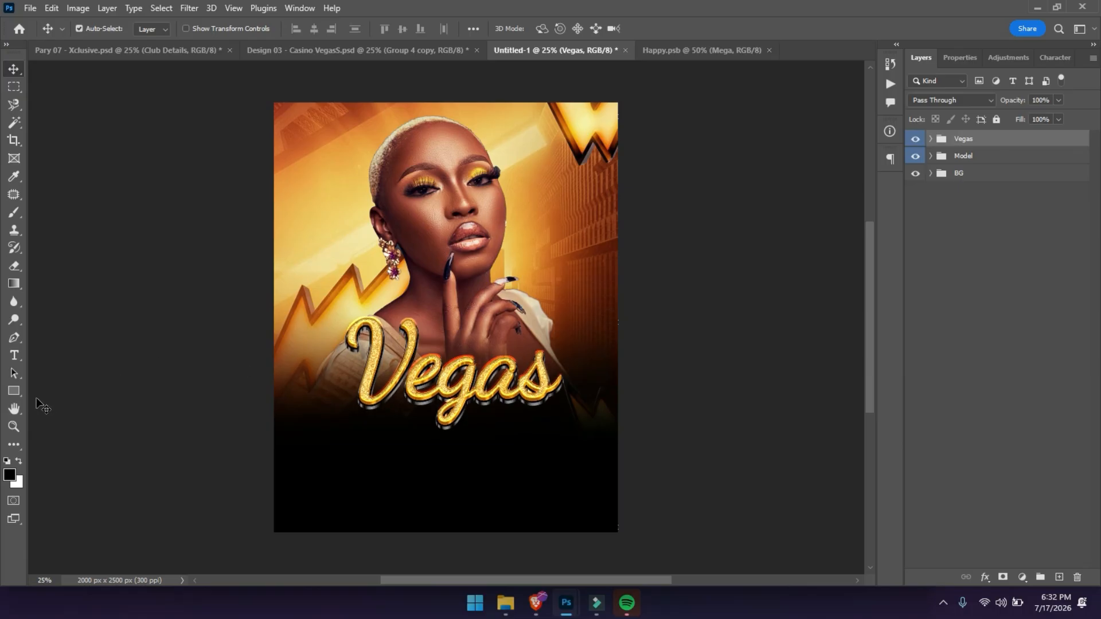
Draw a rectangle of about 994 x 200 px just below the Vegas title and fill it with white
click(14, 390)
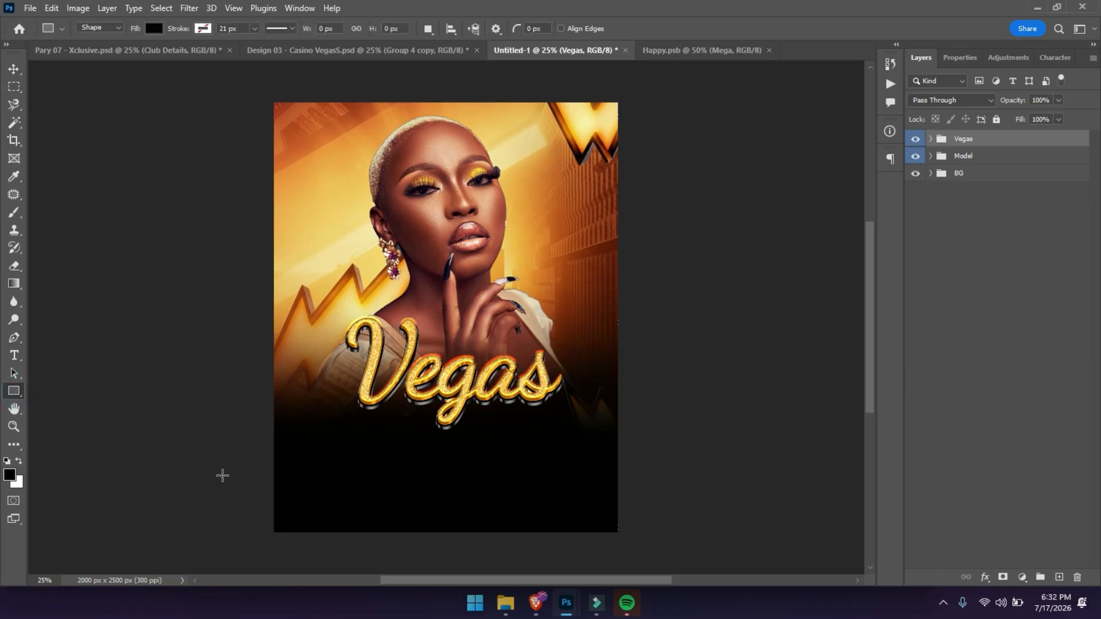
drag(362, 424, 533, 449)
drag(532, 448, 533, 457)
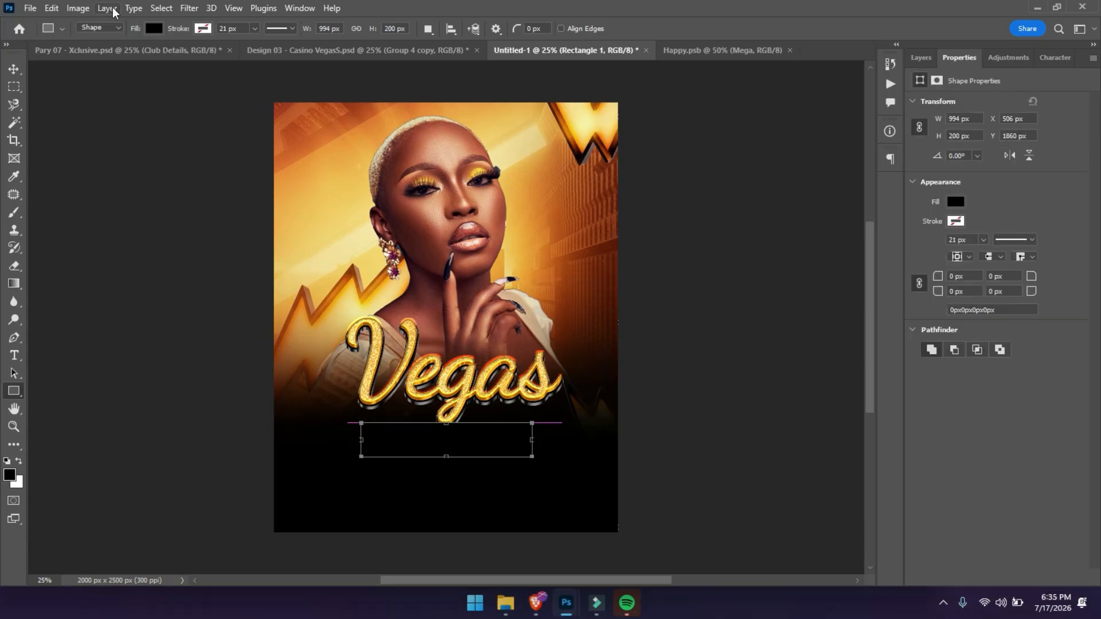
click(150, 28)
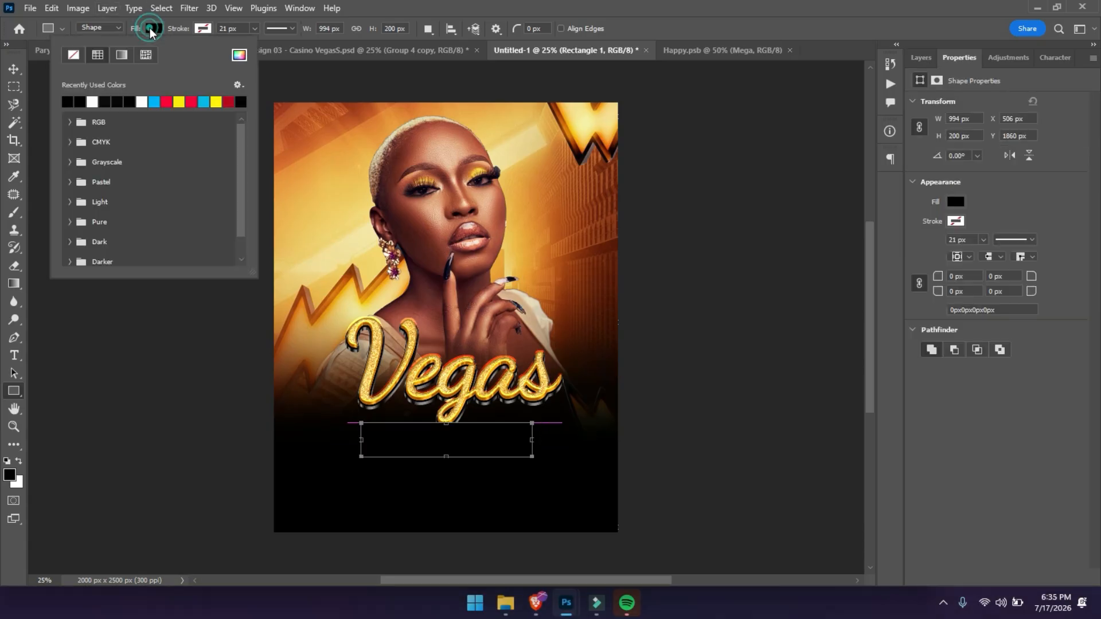
click(92, 101)
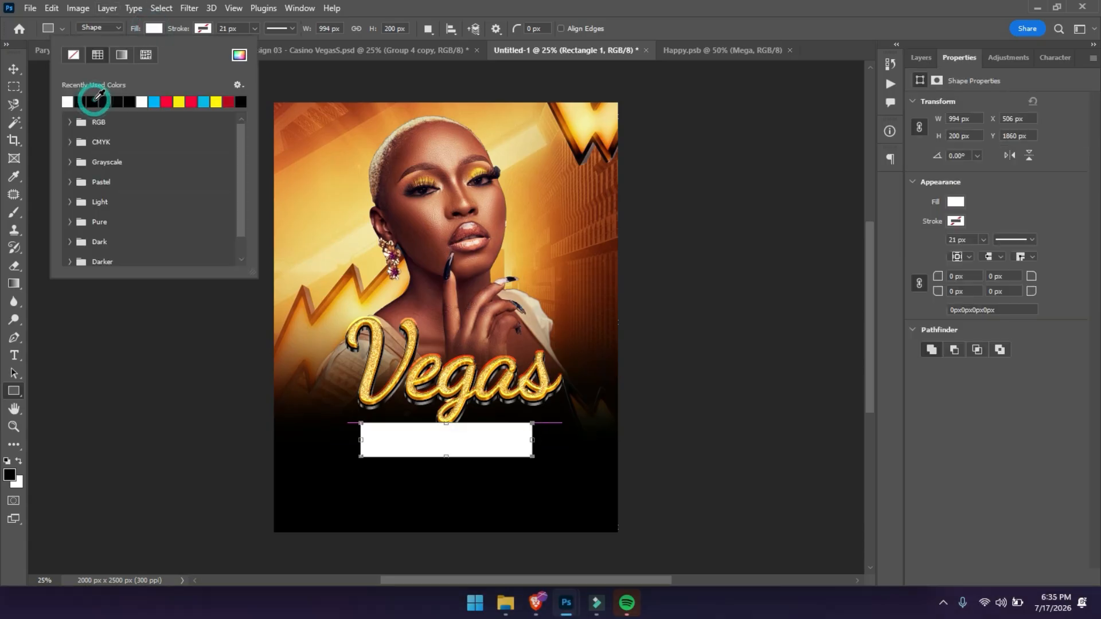
click(12, 70)
click(13, 70)
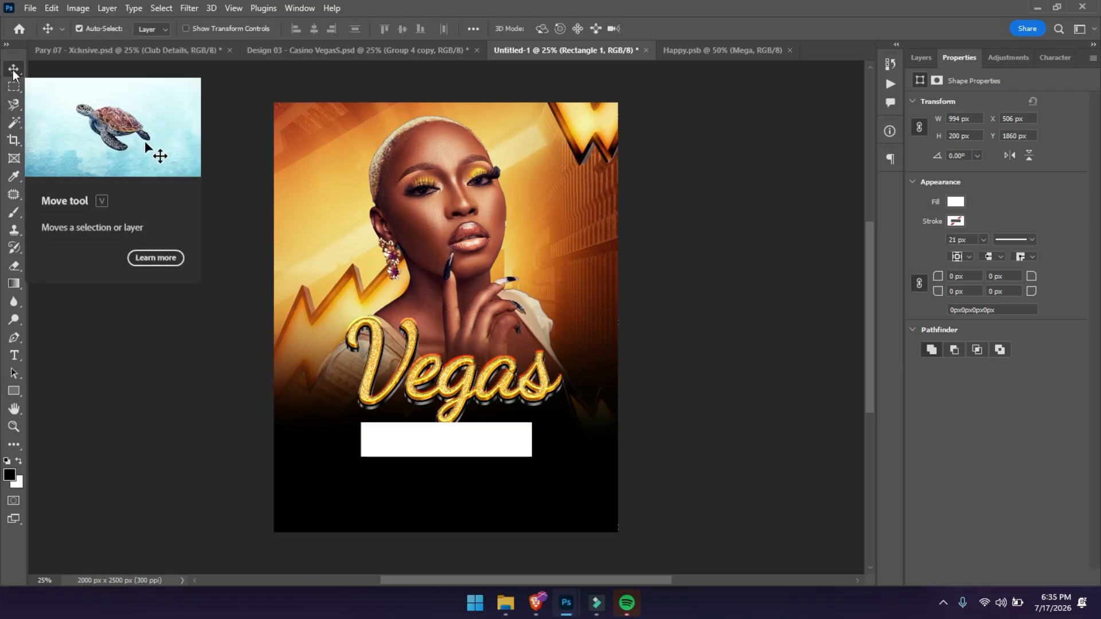
Place the white rectangle's layer beneath the Vegas group and move the rectangle up and right so the title's g overlaps it
click(921, 57)
drag(986, 153, 983, 172)
click(433, 448)
drag(447, 444, 451, 441)
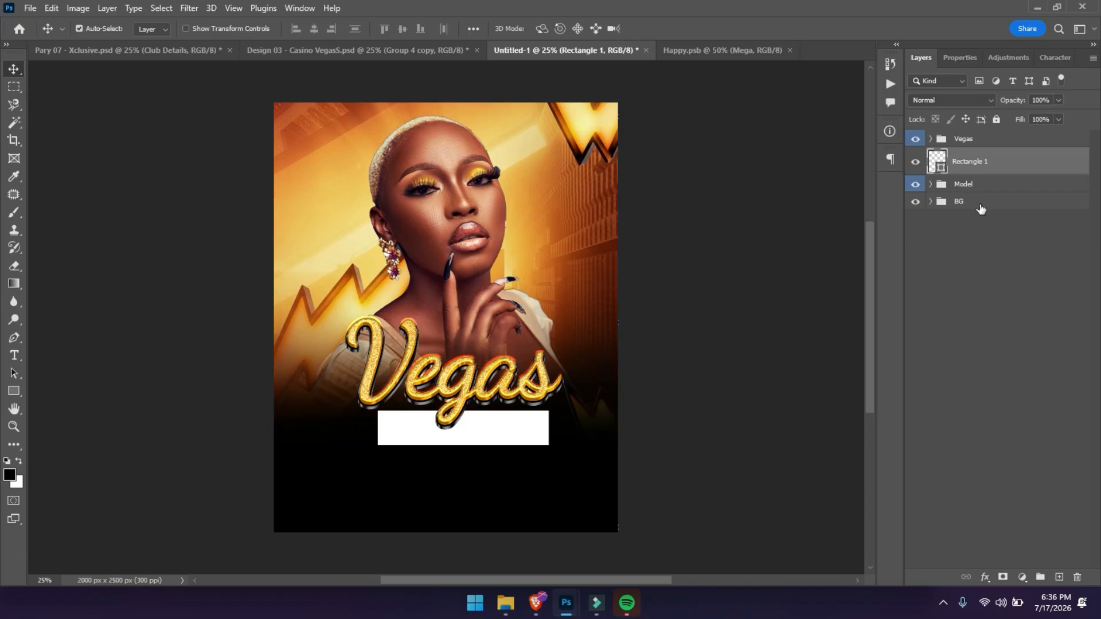
Round all four corners of the white rectangle to a radius of about 20 px
click(958, 59)
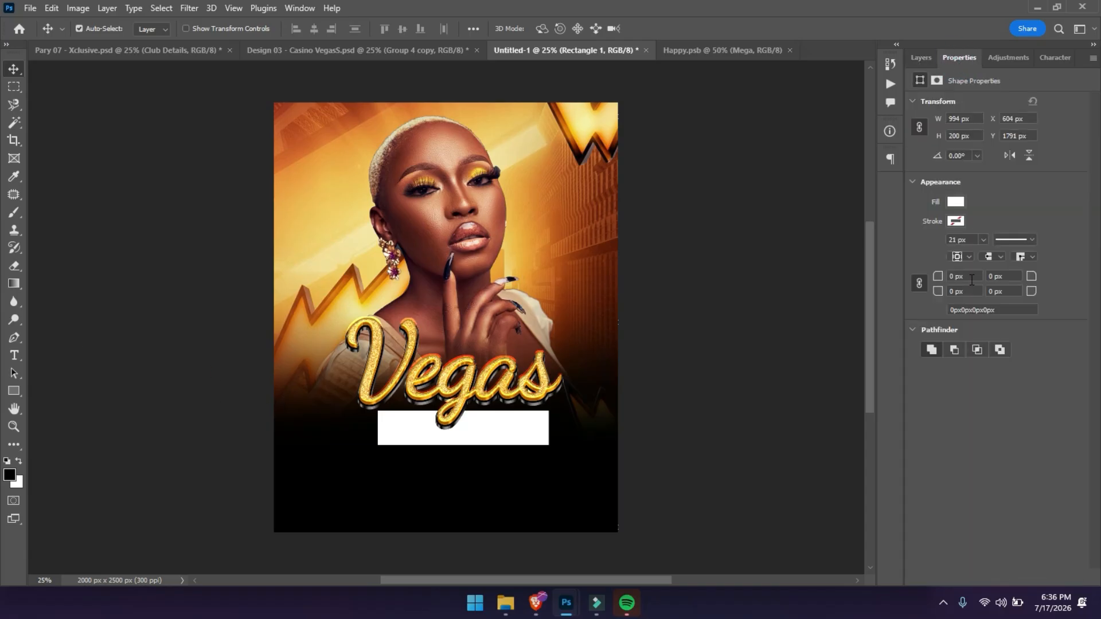
drag(939, 279, 943, 280)
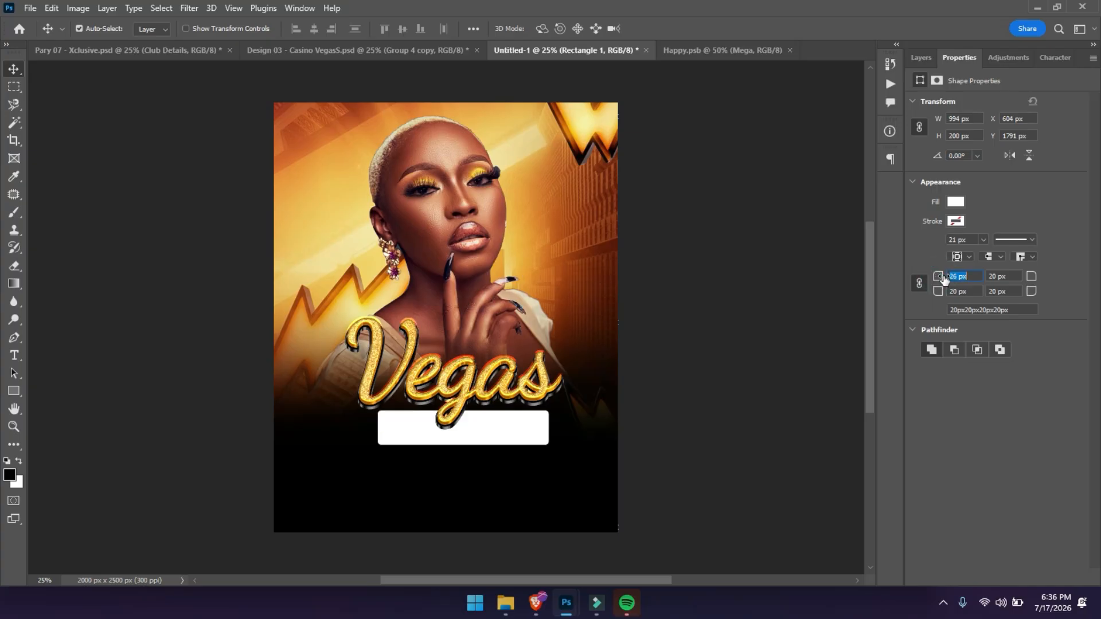
click(515, 429)
click(511, 340)
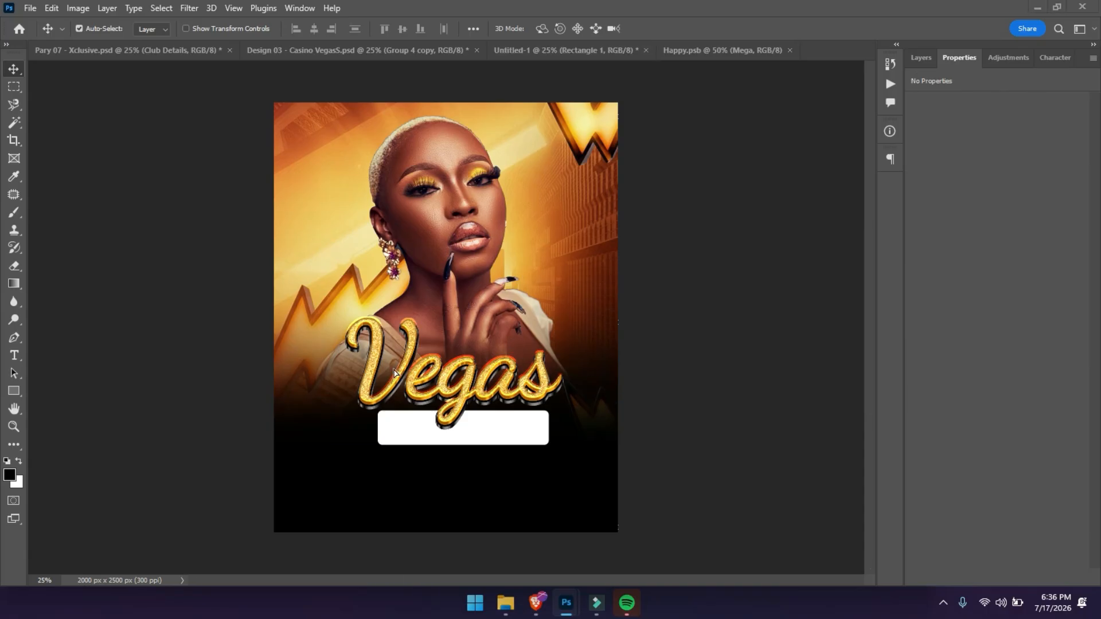
Scale the white rectangle down to about 826 x 166 px and nudge it left so it sits evenly behind FRIDAY NIGHT
click(465, 437)
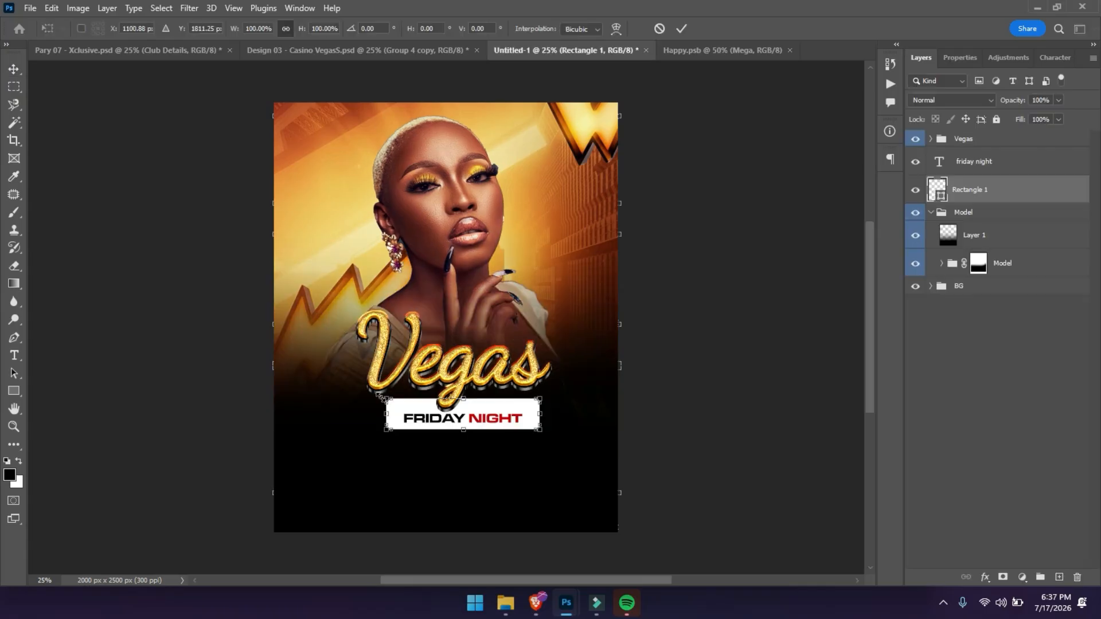
drag(381, 395, 394, 408)
key(Return)
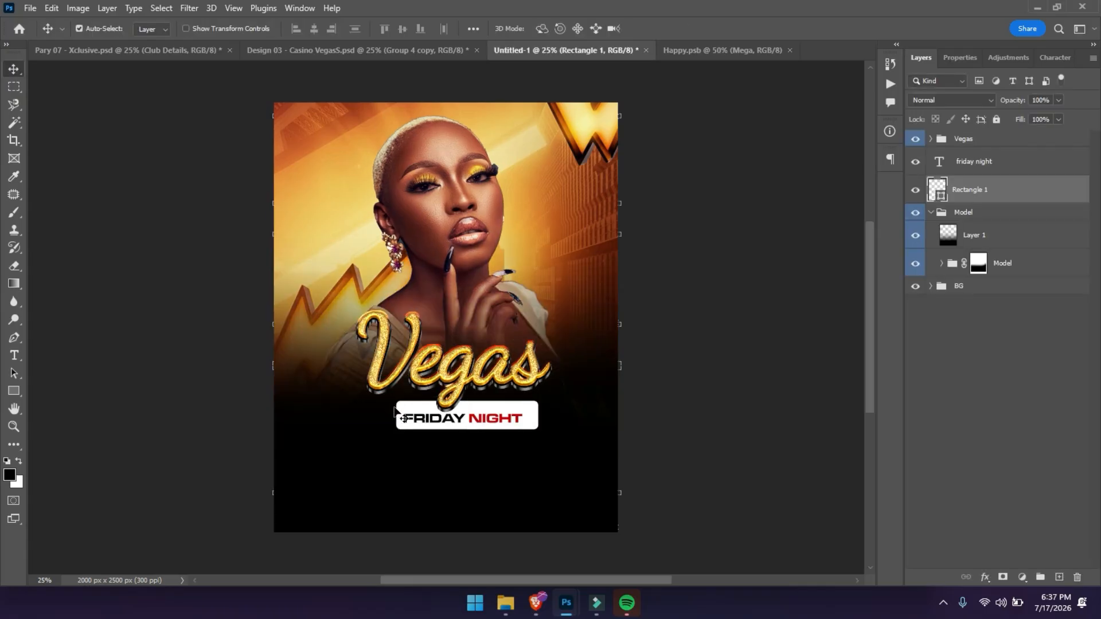
key(shift+Left)
key(shift+Left)
key(shift+Left)
key(shift+Right)
key(shift+Left)
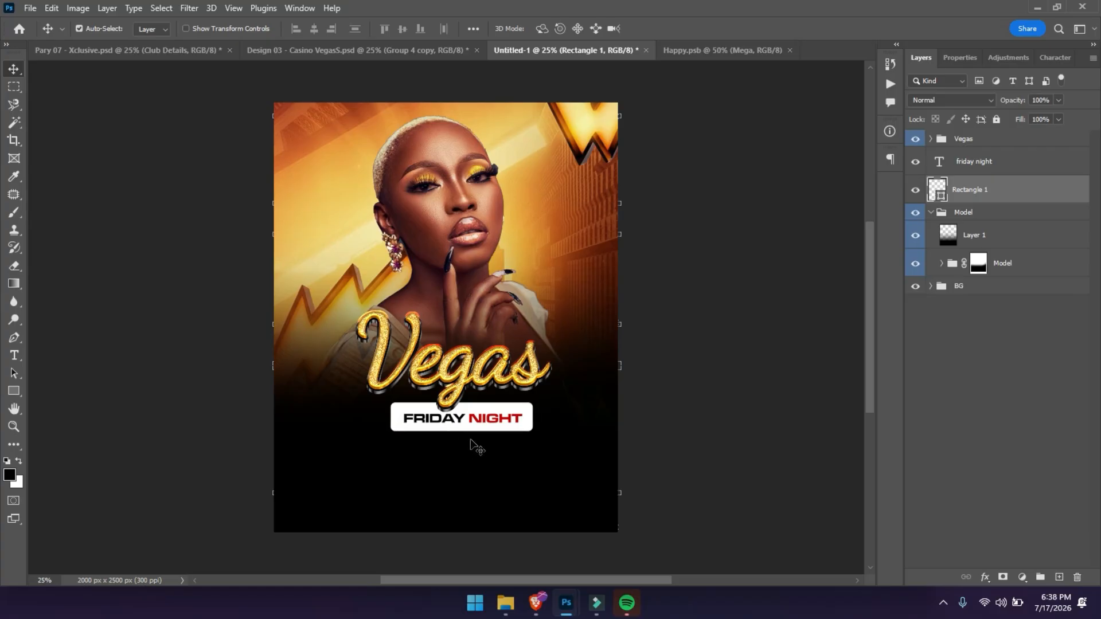
Free-transform the masked inner Model group to shift the woman cutout slightly down and right behind the Vegas title
click(470, 460)
drag(470, 460, 441, 400)
key(ctrl+plus)
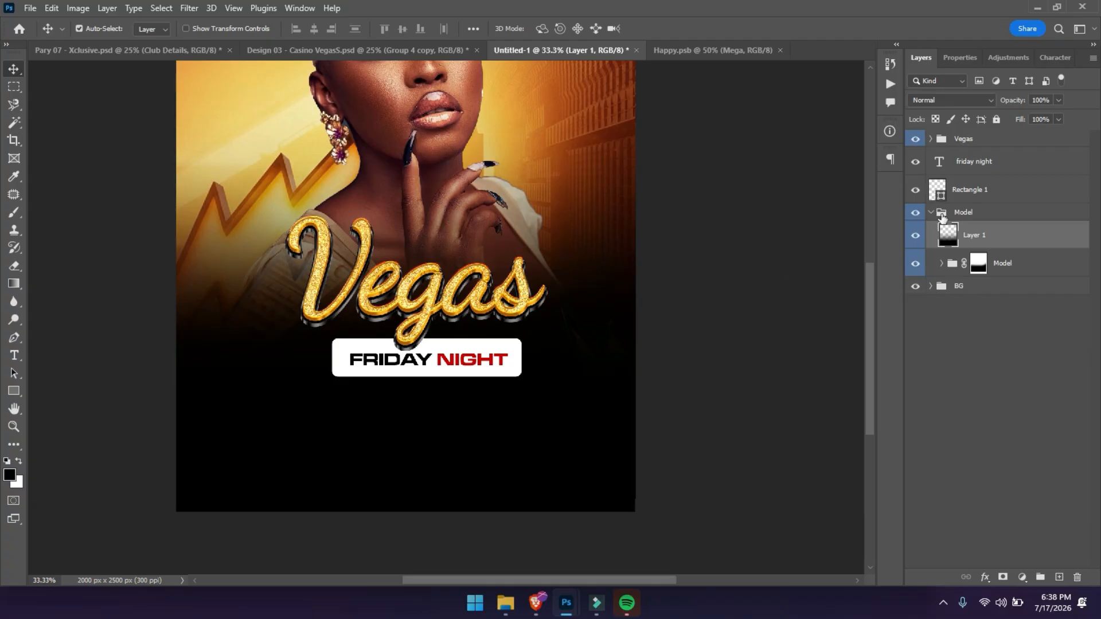
click(1013, 270)
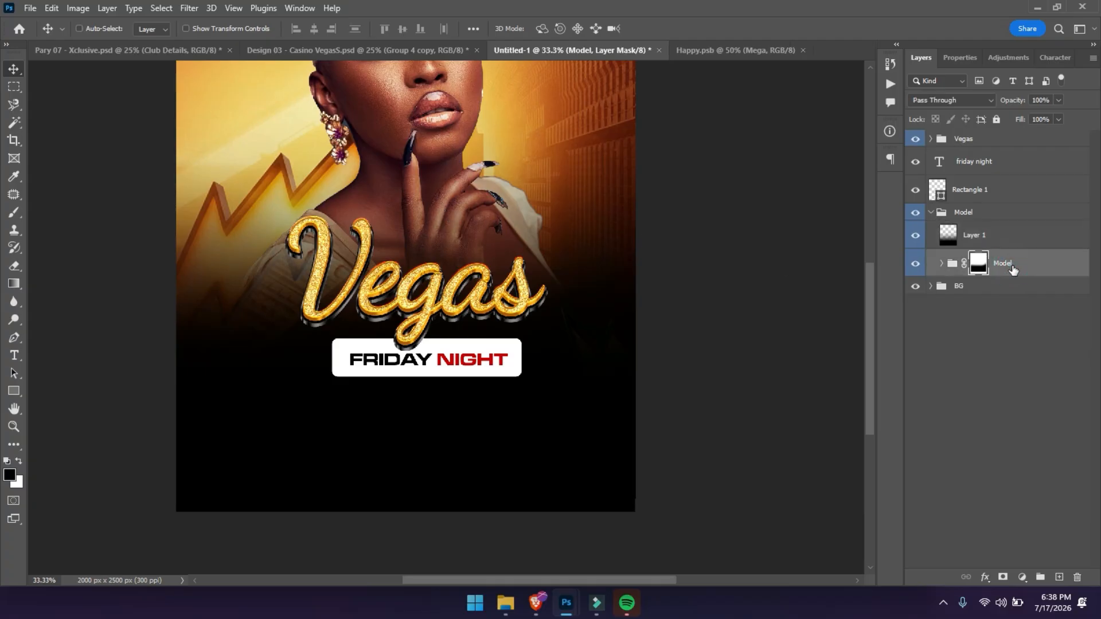
key(ctrl+t)
drag(442, 382, 440, 392)
drag(406, 465, 407, 473)
drag(409, 378, 409, 370)
key(ctrl+minus)
key(Return)
key(ctrl+plus)
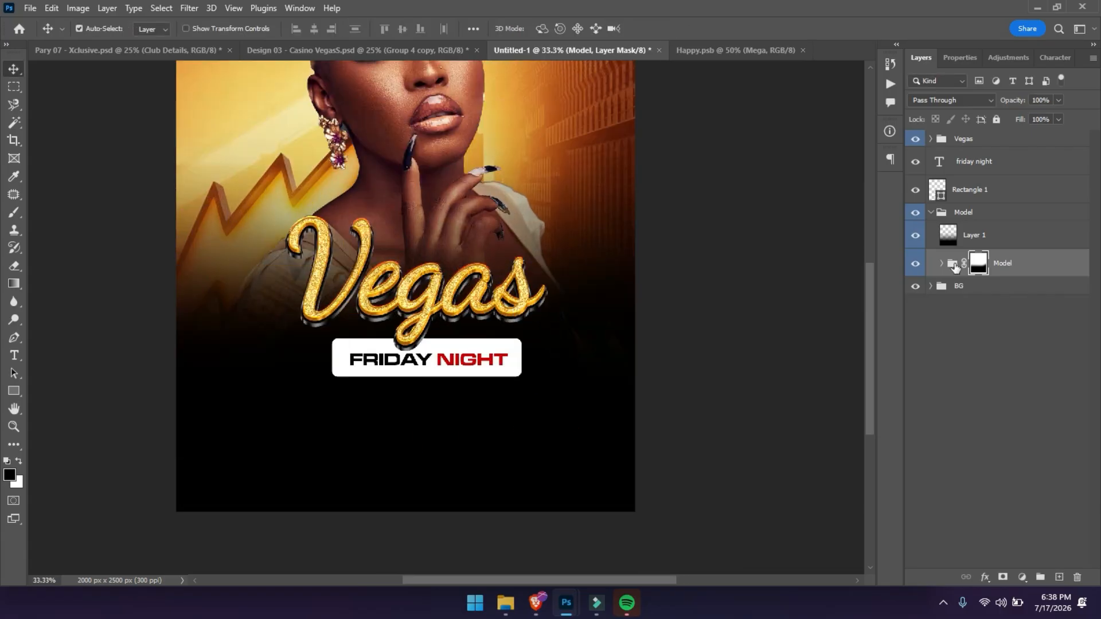
Paint white on the inner Model group's mask with a 300 px soft brush to reveal more of the woman's shoulders around the Vegas title
click(942, 263)
click(980, 291)
click(978, 263)
key(b)
key(x)
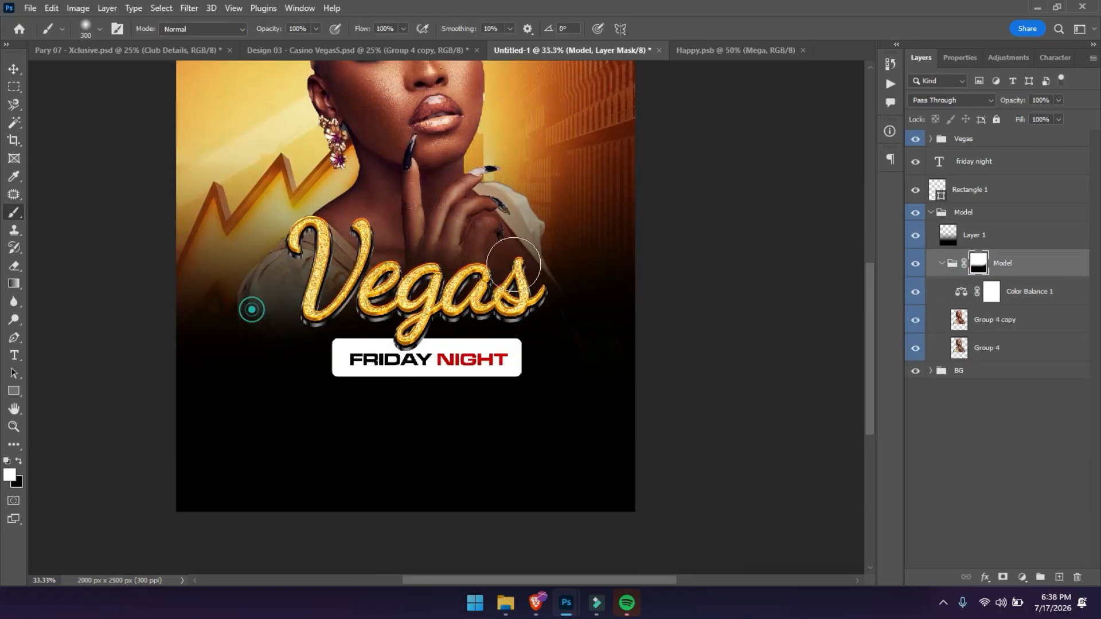
ctrl+click(263, 379)
key(ctrl+minus)
key(v)
key(ctrl+minus)
key(ctrl+plus)
click(930, 212)
Examine the font, weight and size settings of the FRIDAY NIGHT text on the white bar
click(968, 166)
click(968, 194)
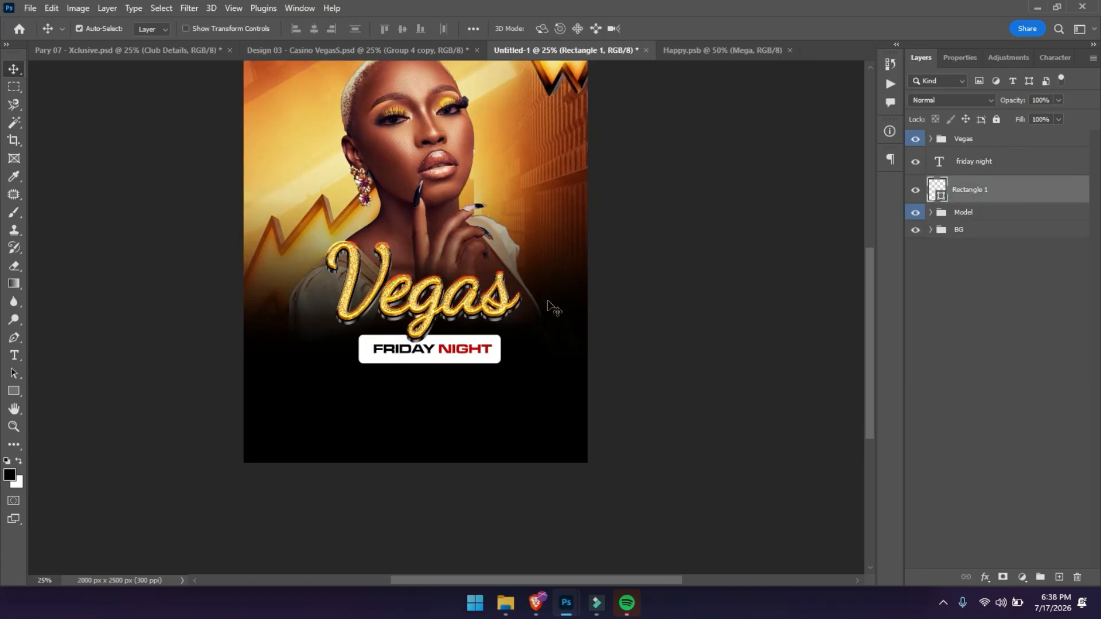
click(459, 349)
key(ctrl+plus)
key(ctrl+plus)
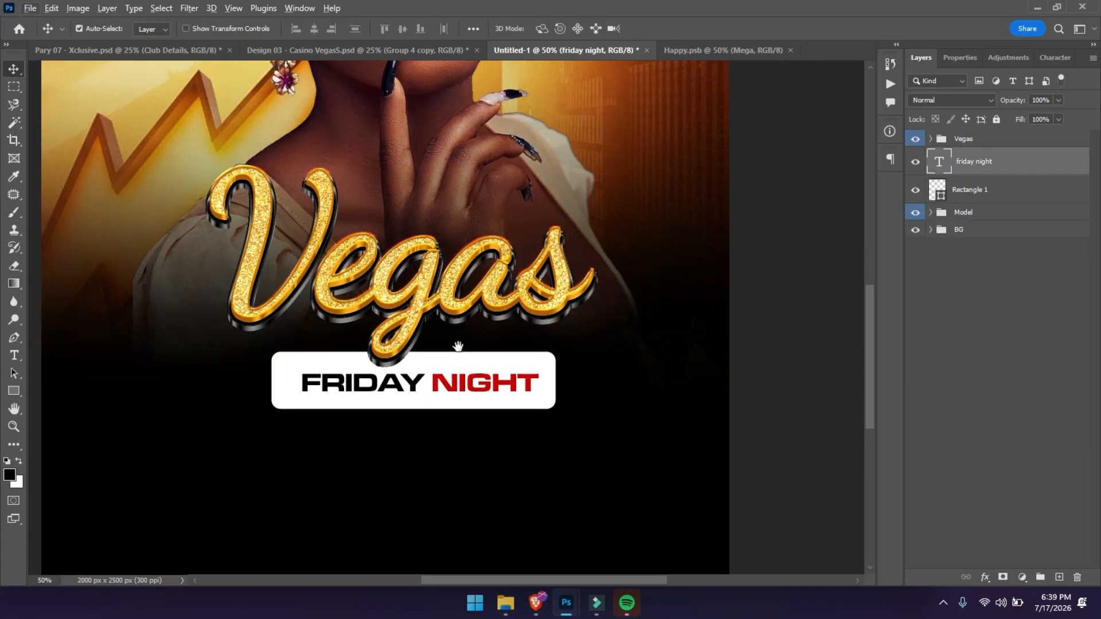
drag(458, 347, 459, 275)
key(t)
click(412, 307)
key(ctrl+a)
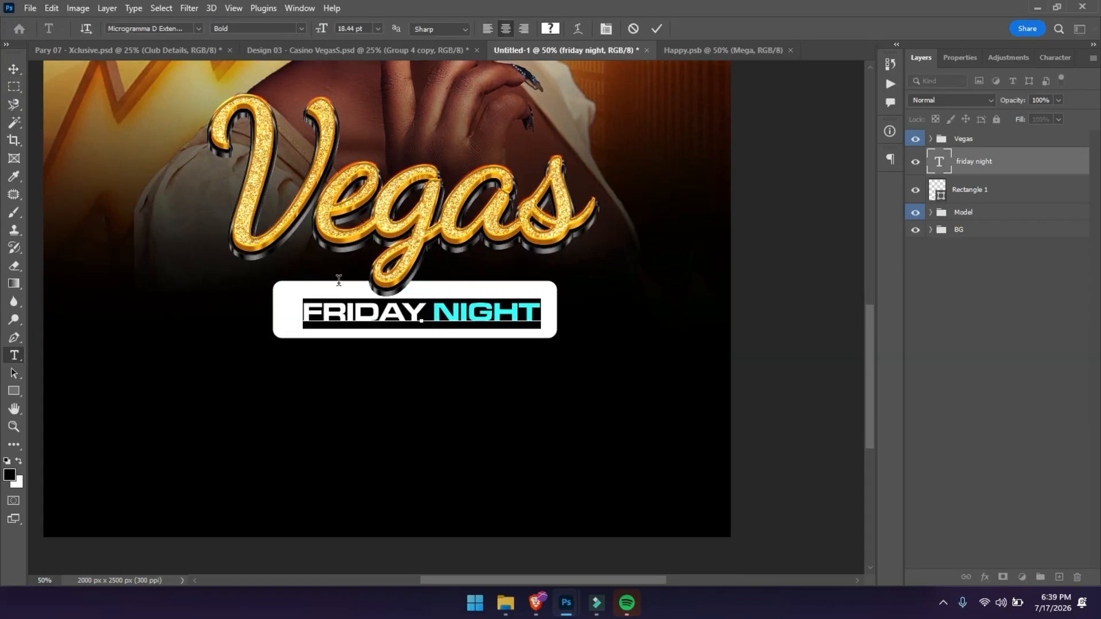
click(154, 28)
click(658, 29)
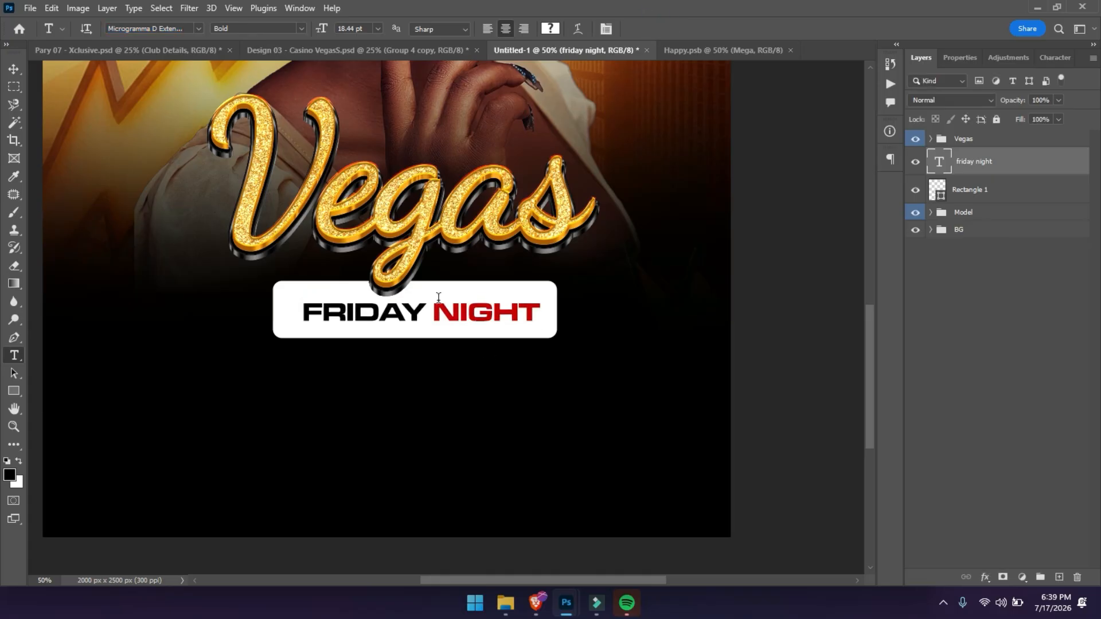
Set the word FRIDAY to black (000000) and the word NIGHT to a brighter red
drag(430, 312, 277, 324)
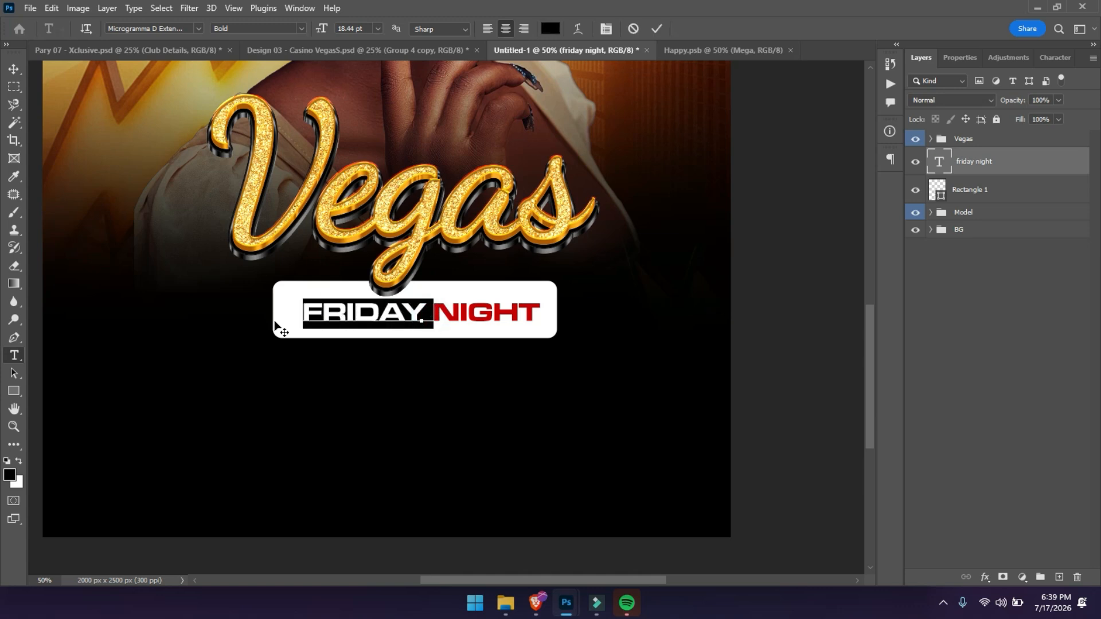
click(549, 29)
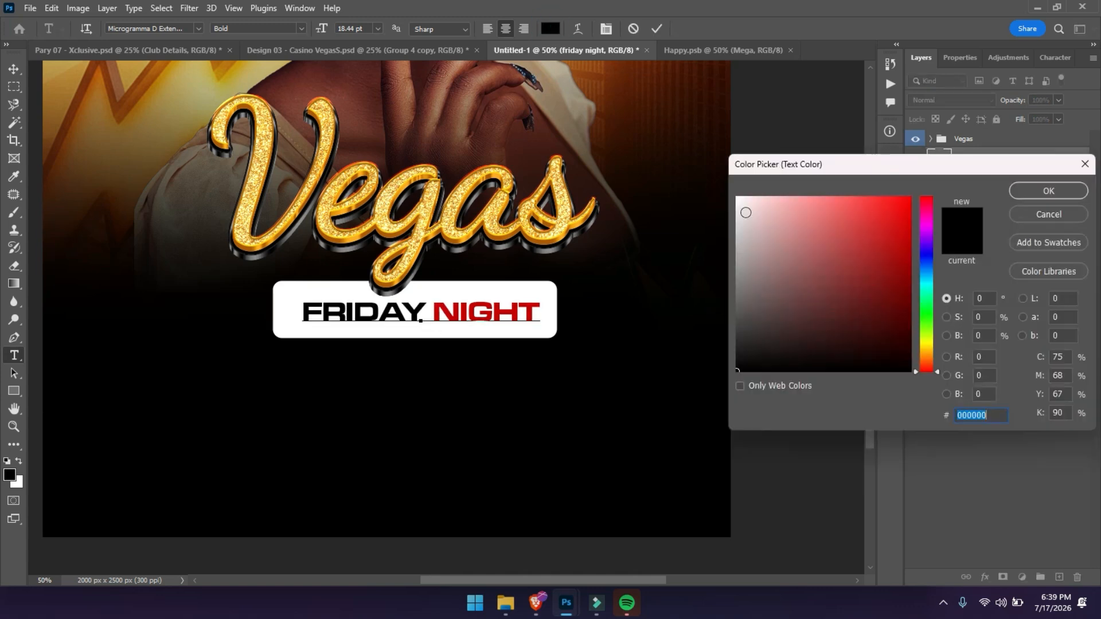
key(Return)
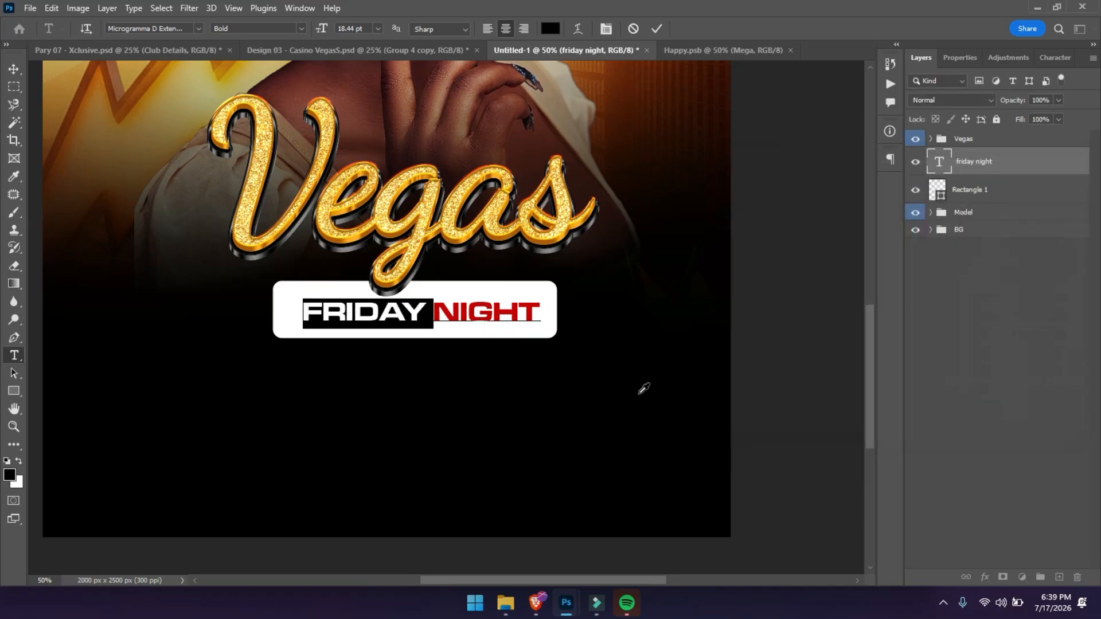
drag(434, 313, 580, 310)
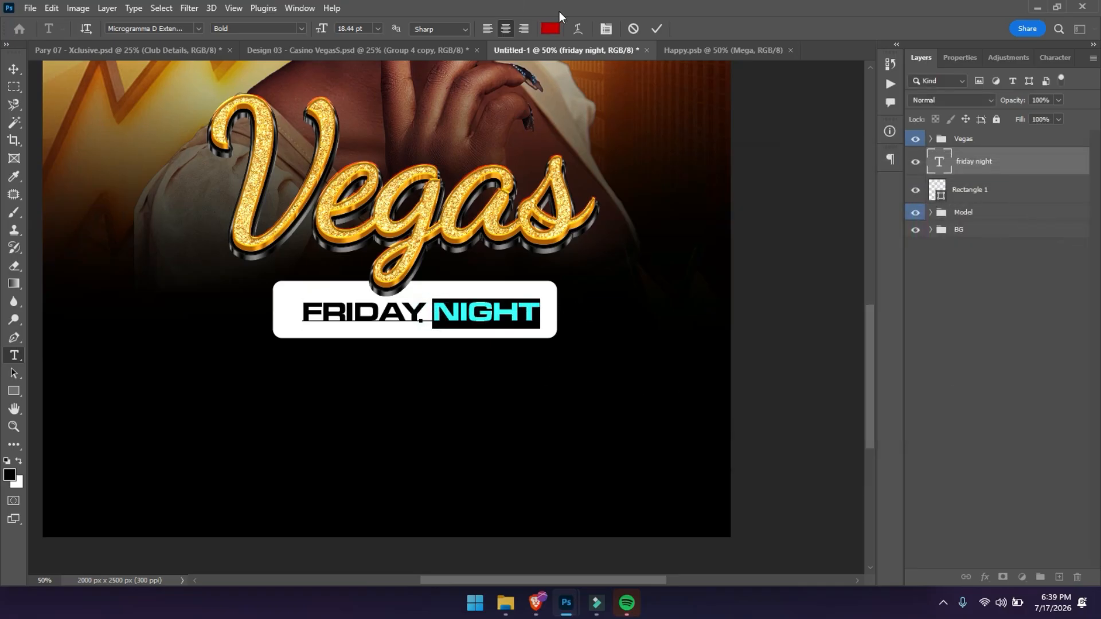
click(550, 29)
drag(901, 244, 914, 216)
key(Return)
click(14, 68)
Align the Vegas group, the FRIDAY NIGHT text and the white rectangle to the canvas's horizontal center
key(ctrl+minus)
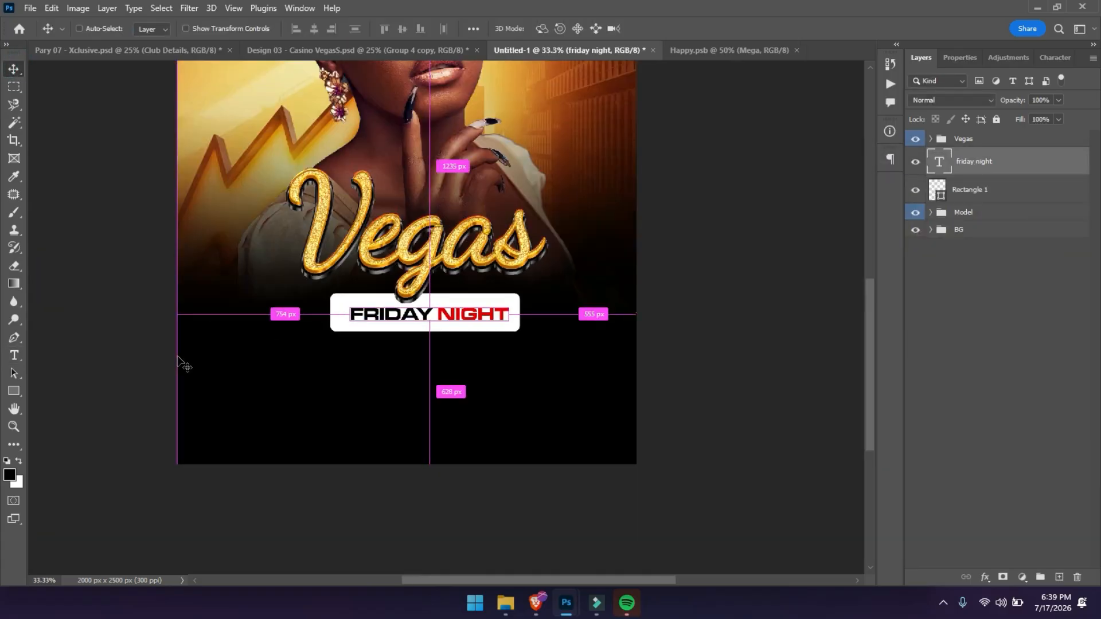
key(ctrl+0)
key(ctrl+plus)
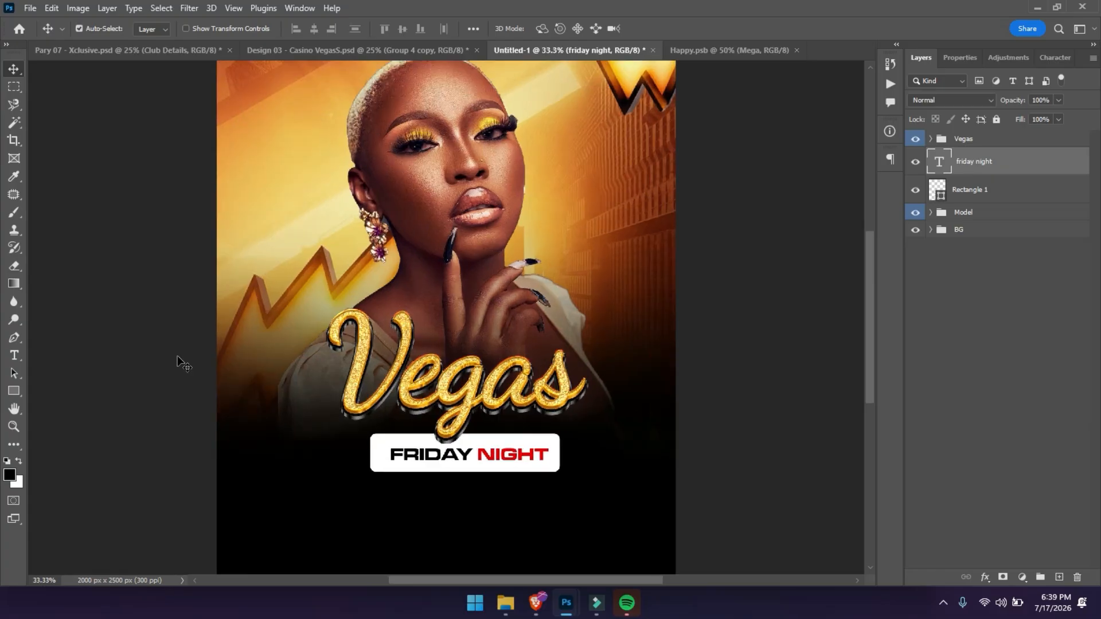
drag(177, 356, 184, 300)
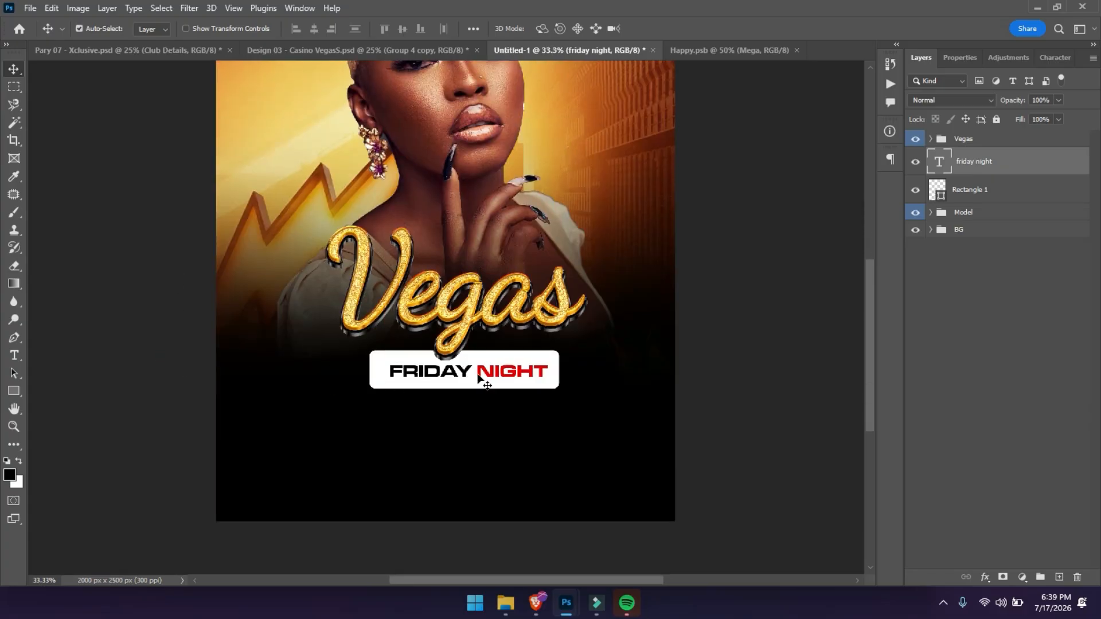
shift+click(371, 370)
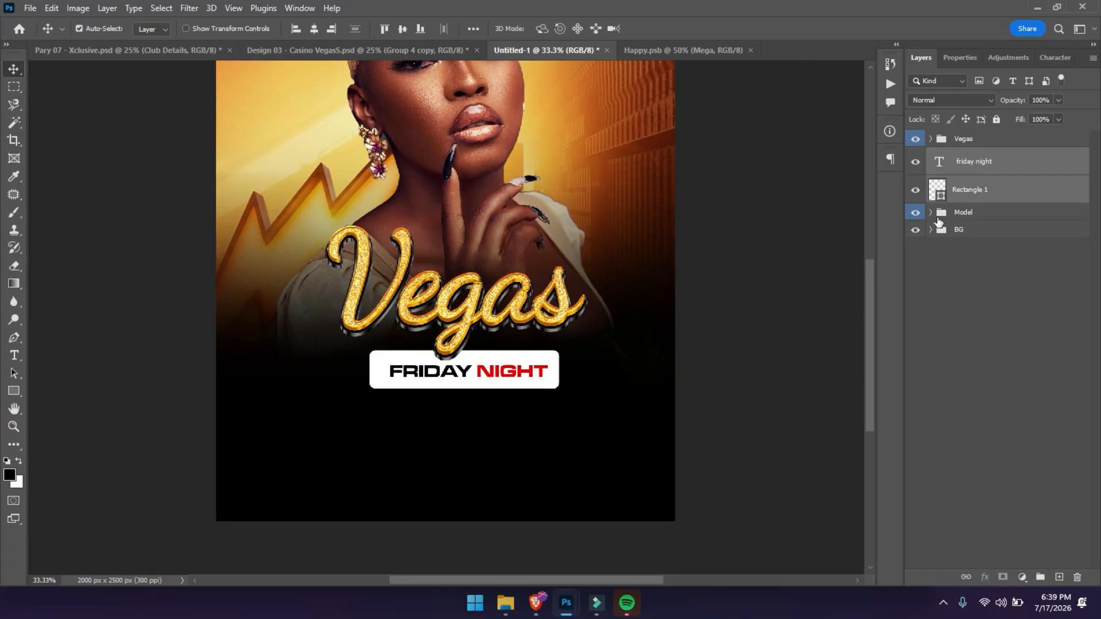
ctrl+click(978, 139)
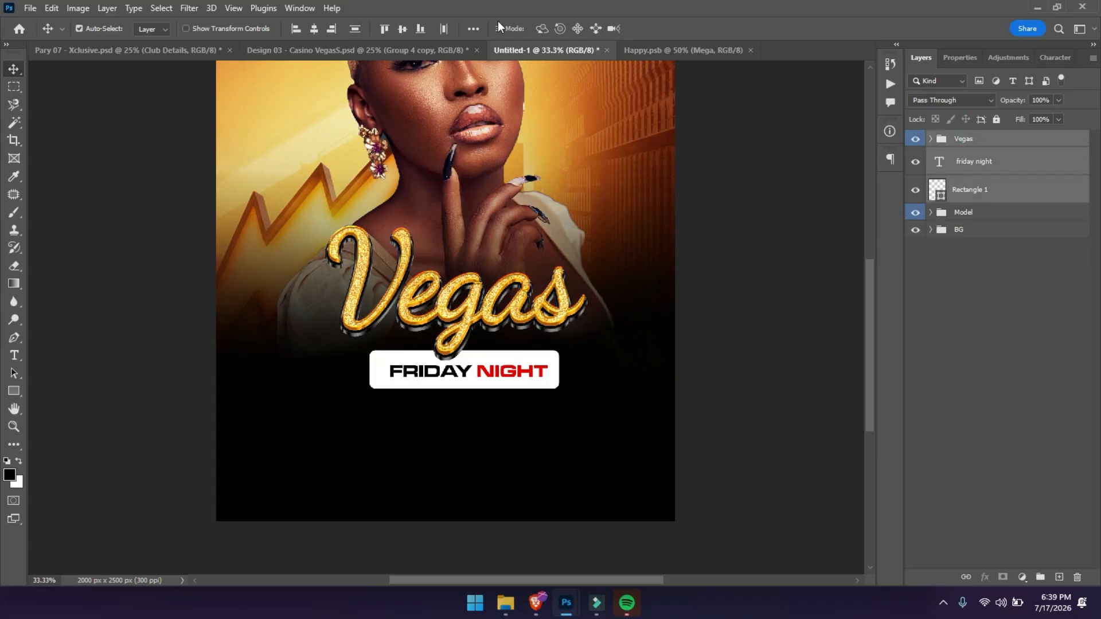
click(474, 28)
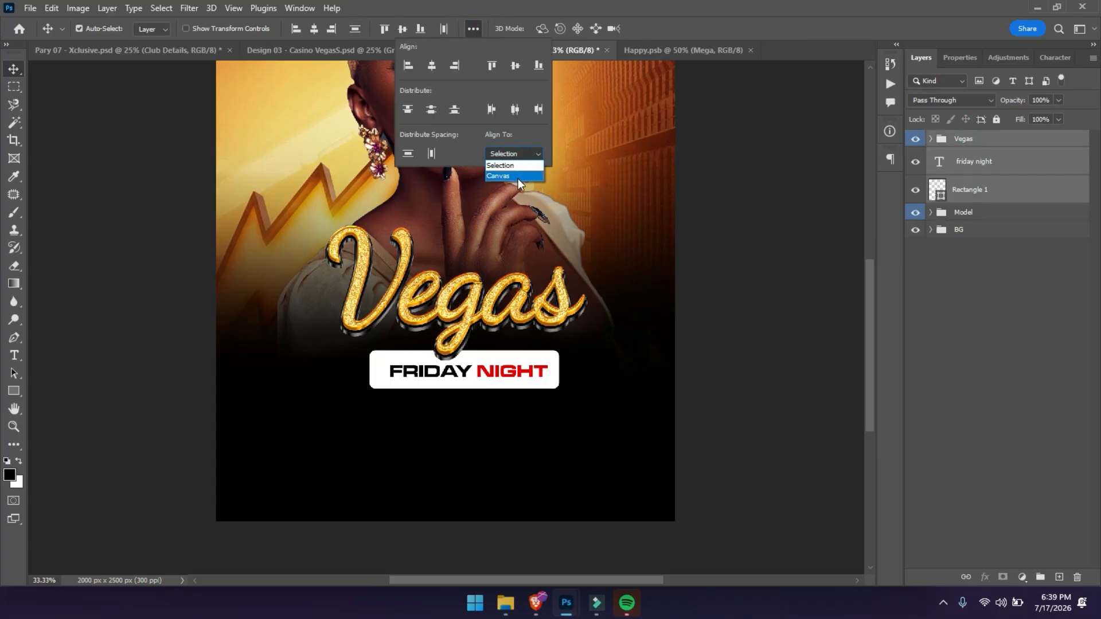
click(518, 176)
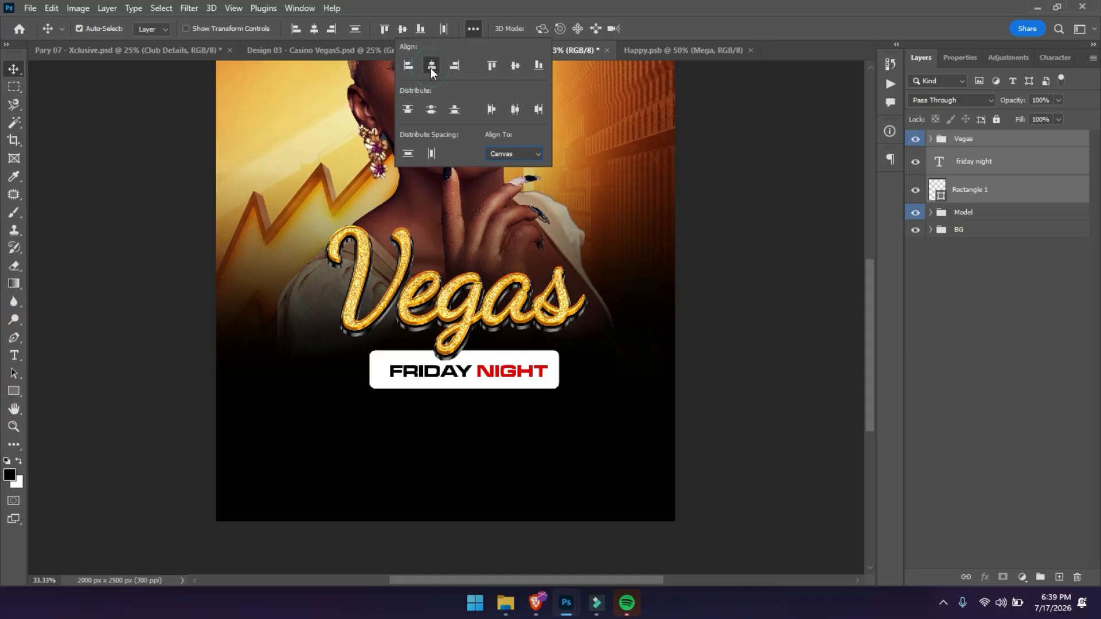
click(432, 66)
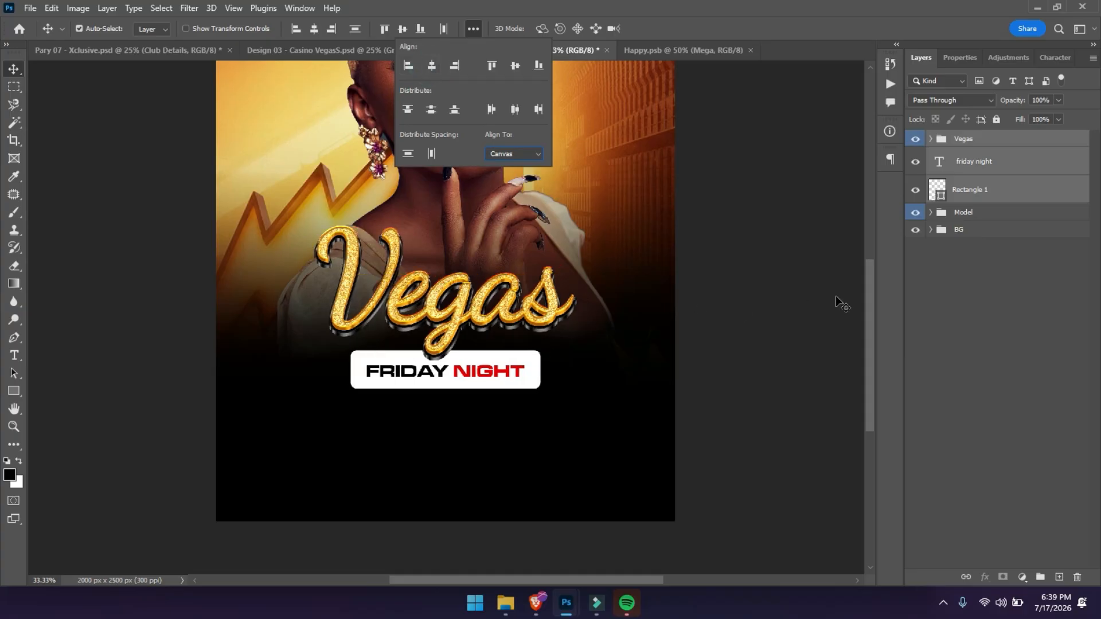
Try to center the woman cutout's layers horizontally on the canvas
click(970, 216)
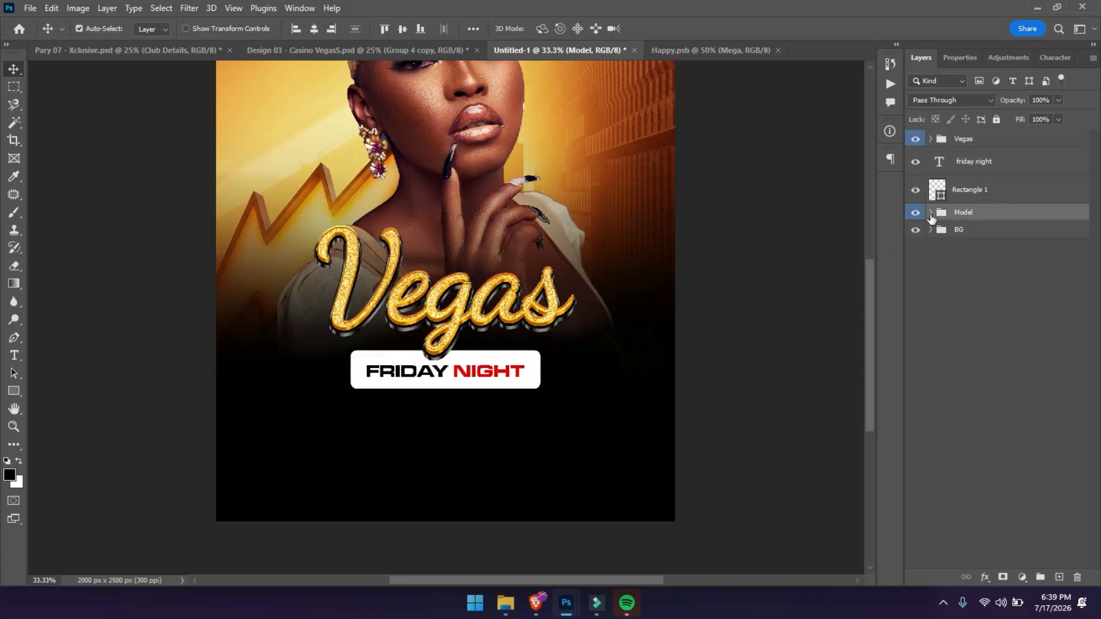
click(434, 106)
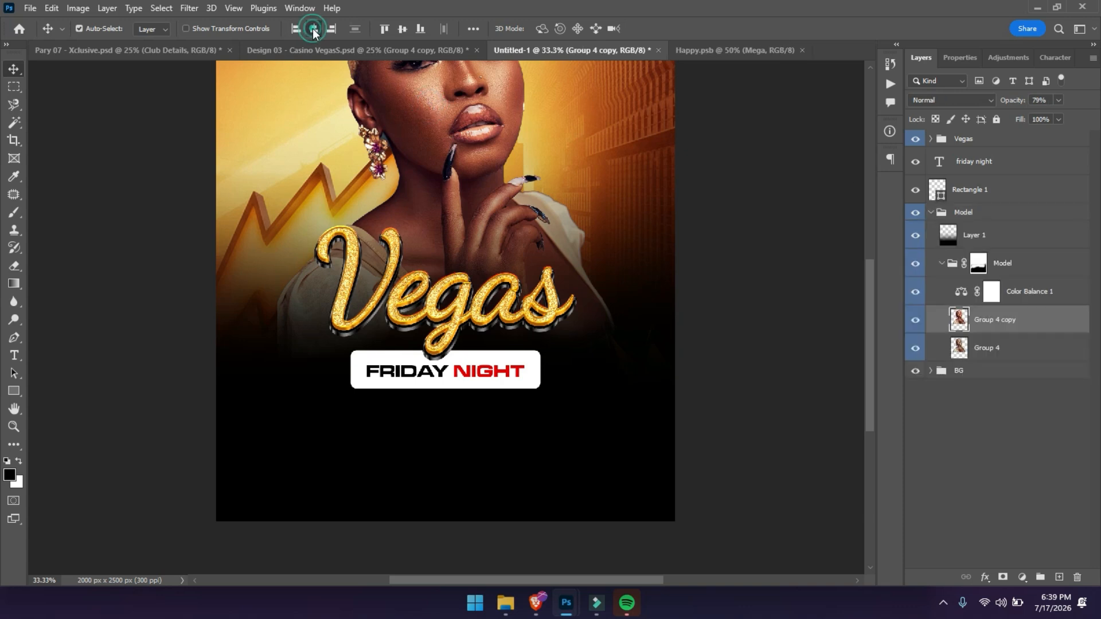
shift+click(995, 349)
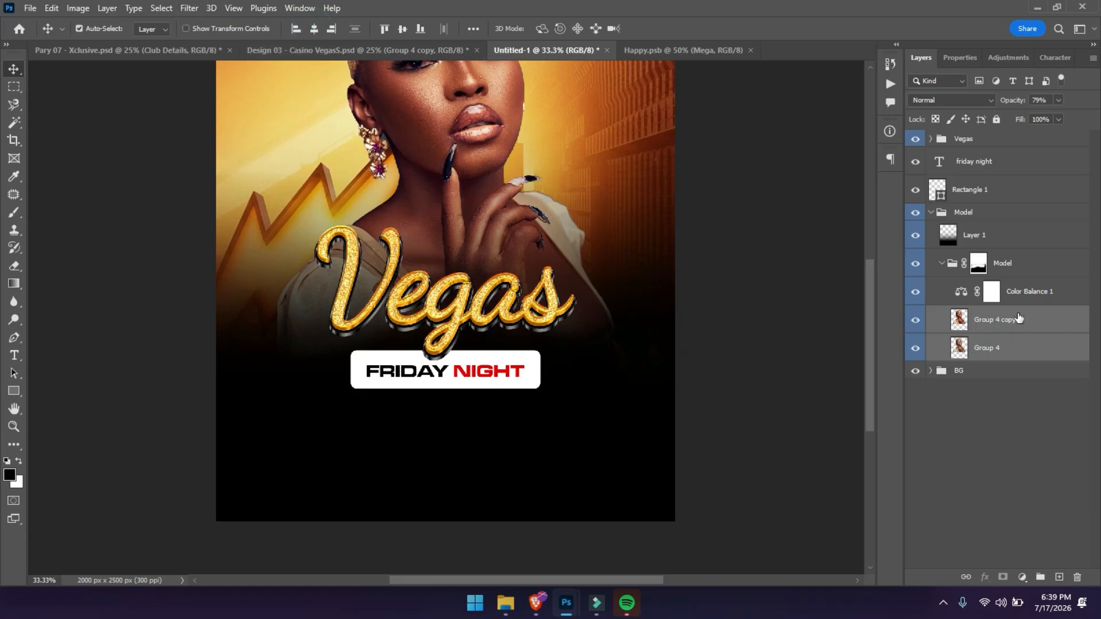
click(932, 213)
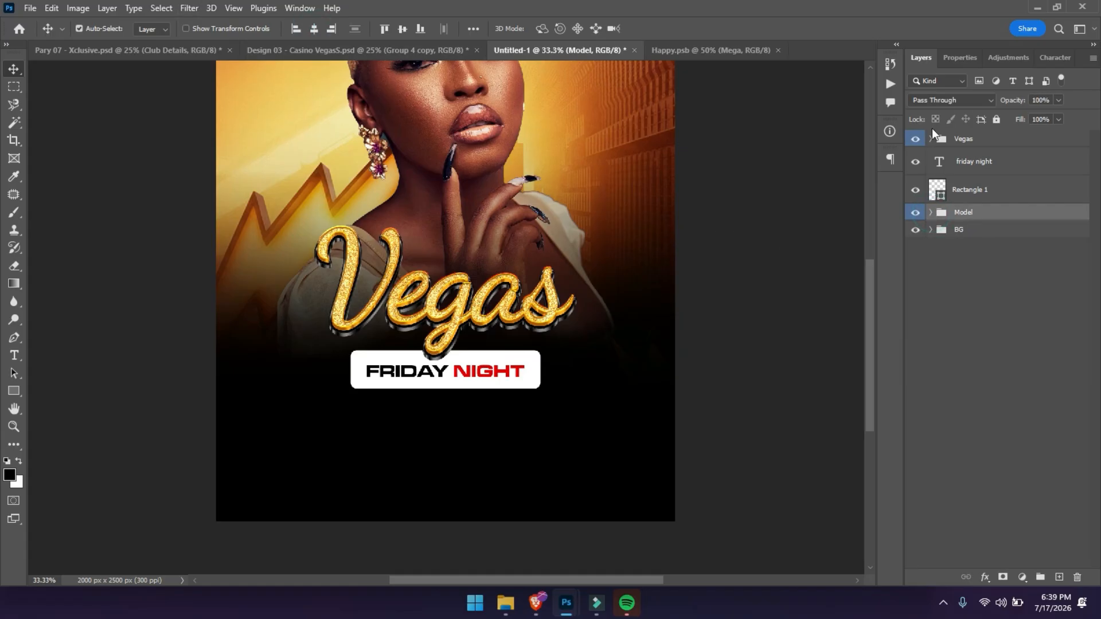
Select the FRIDAY NIGHT text and its rectangle and inspect how they sit below the Vegas title
click(974, 161)
shift+click(986, 193)
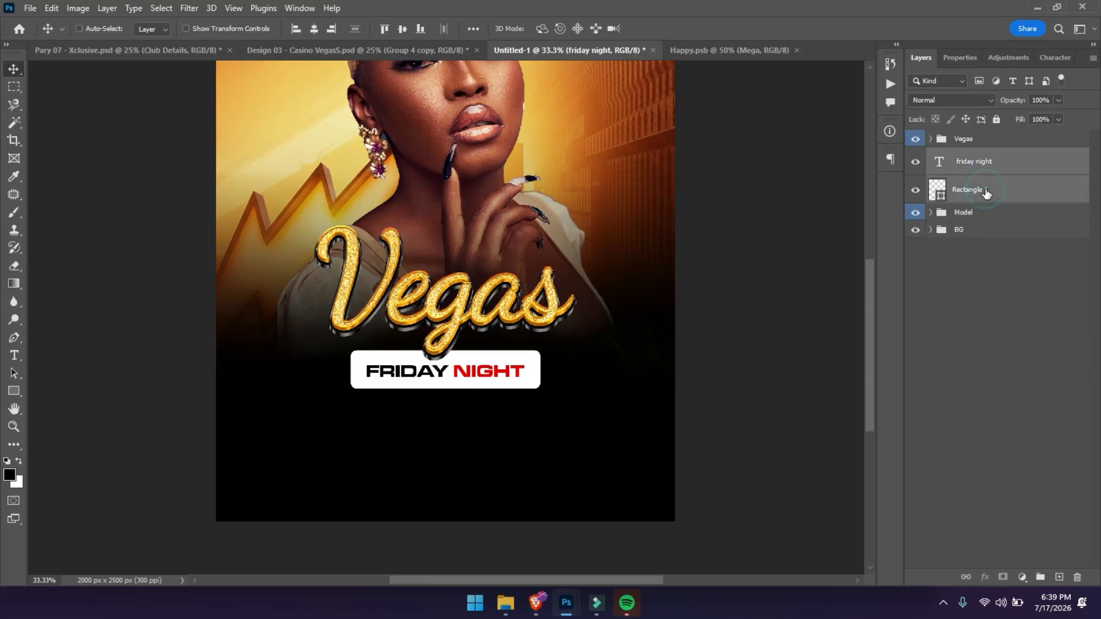
key(ctrl+minus)
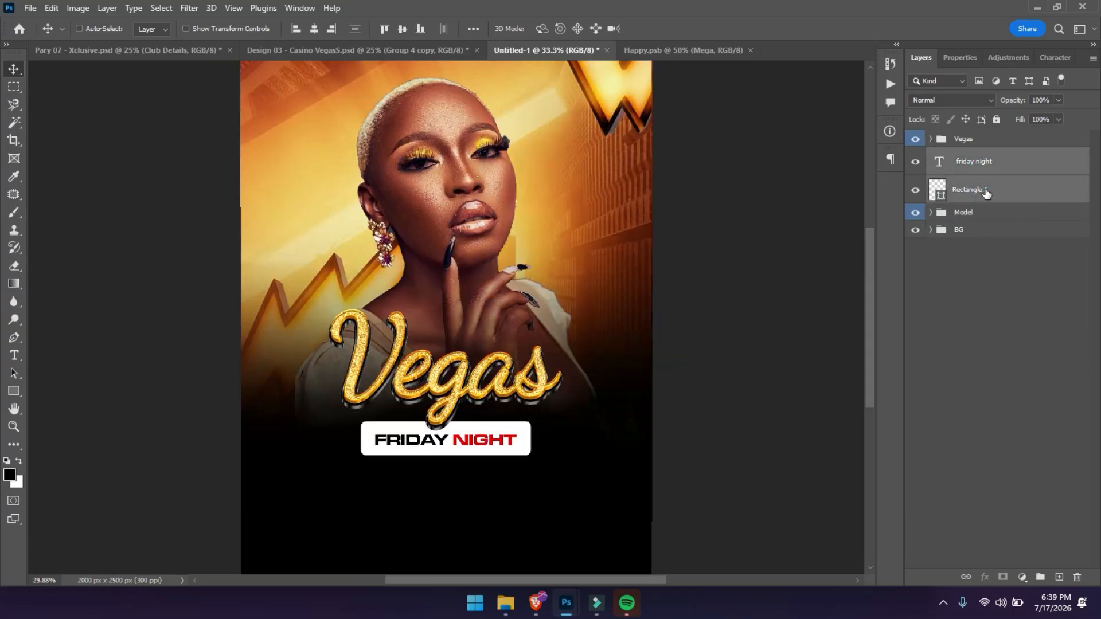
key(ctrl+plus)
key(ctrl+plus)
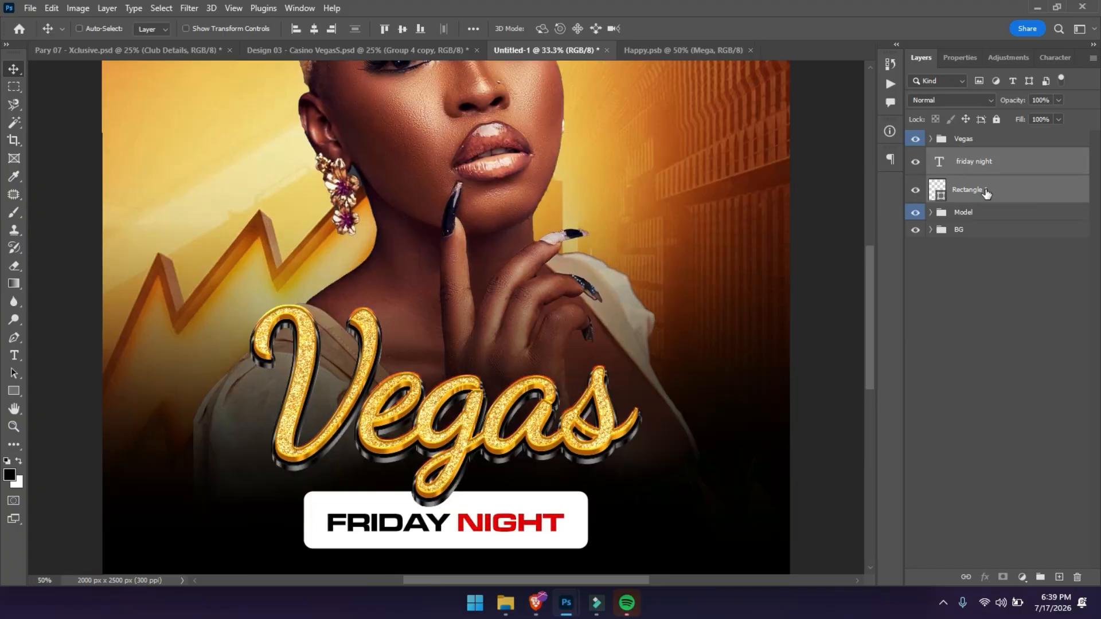
scroll(706, 229, down, 3)
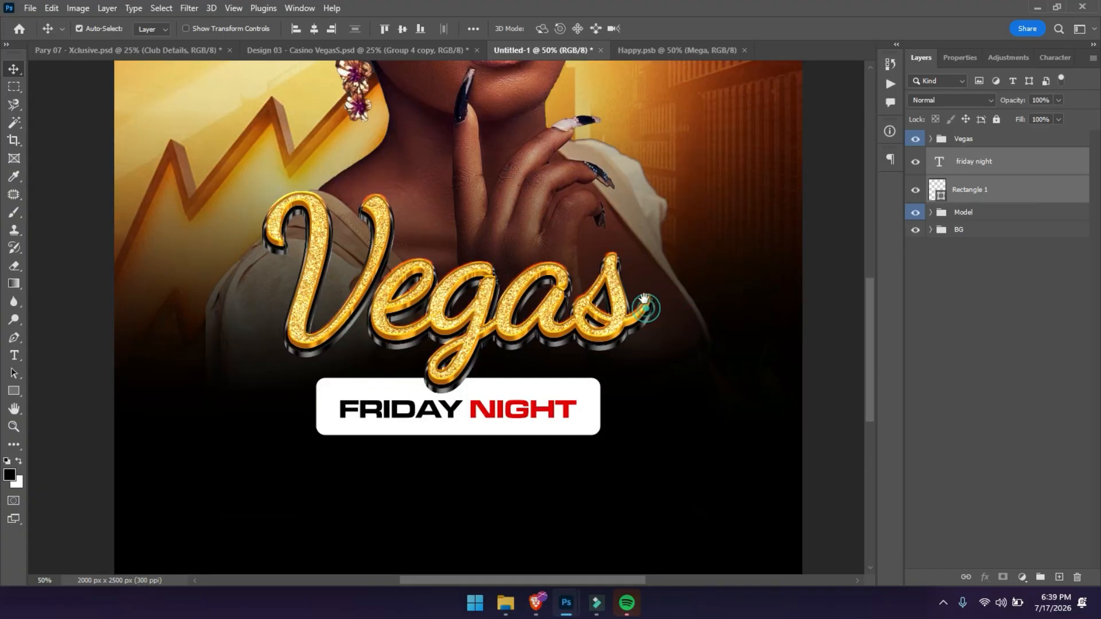
scroll(651, 308, down, 3)
key(ctrl+plus)
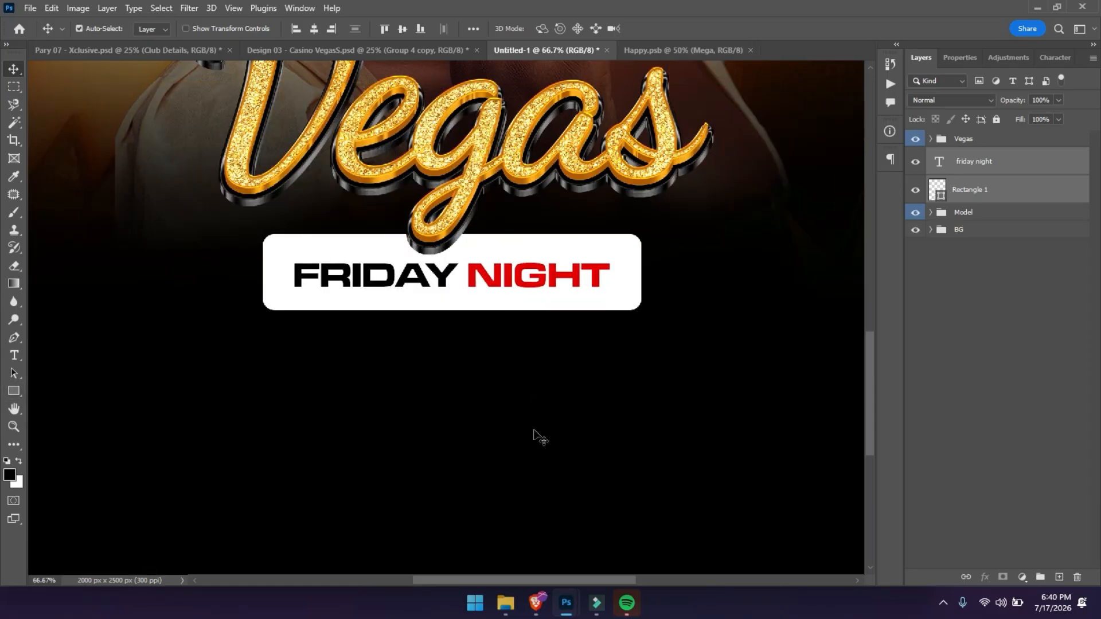
Try a red fill on the rounded white rectangle behind FRIDAY NIGHT and undo it
click(13, 391)
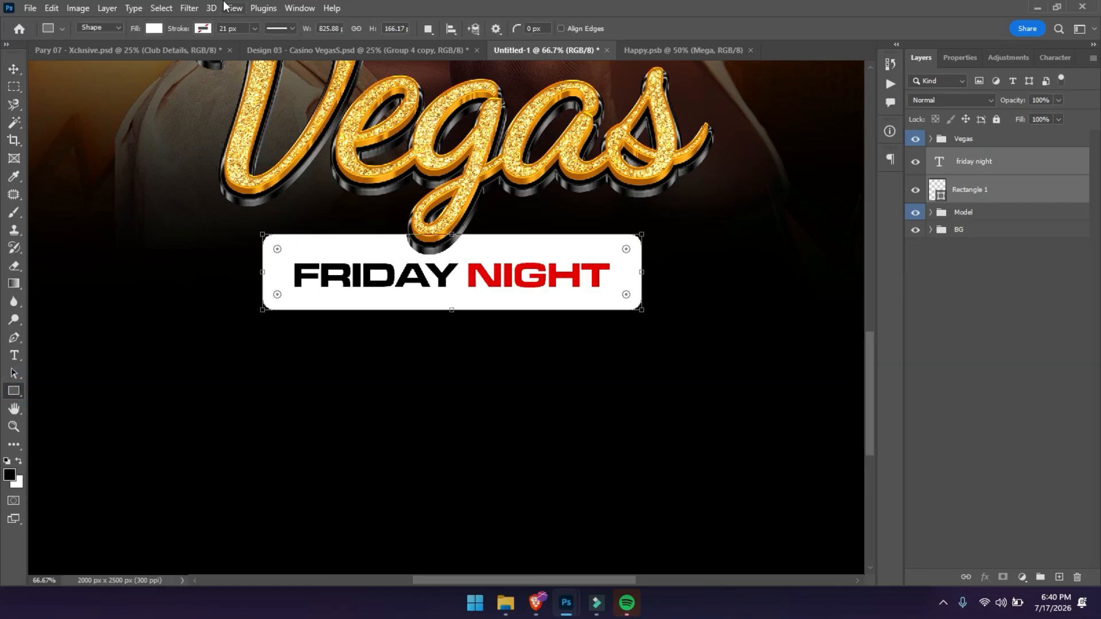
click(154, 29)
click(67, 102)
click(455, 7)
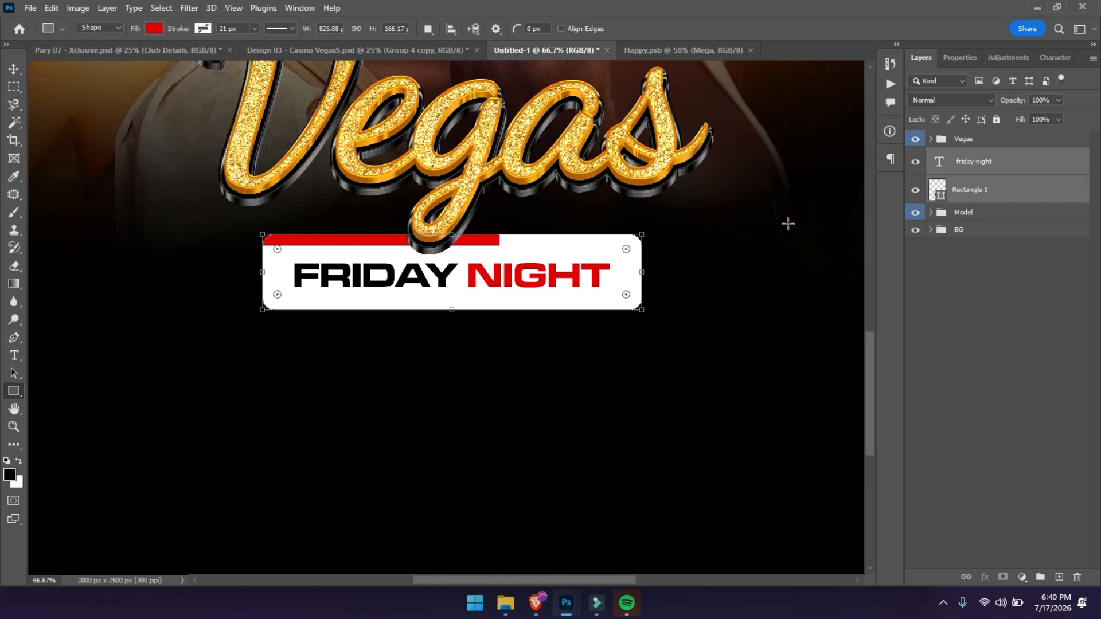
key(ctrl+z)
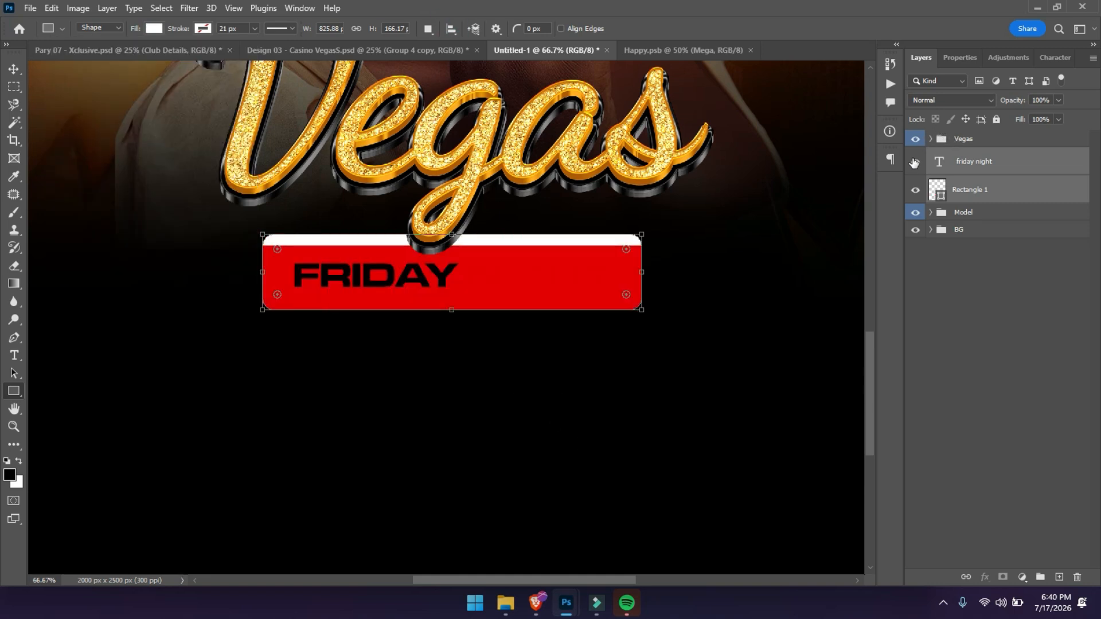
Group the FRIDAY NIGHT text with its white rectangle and name the group Fridat Night
click(979, 162)
shift+click(981, 189)
key(ctrl+g)
double_click(968, 155)
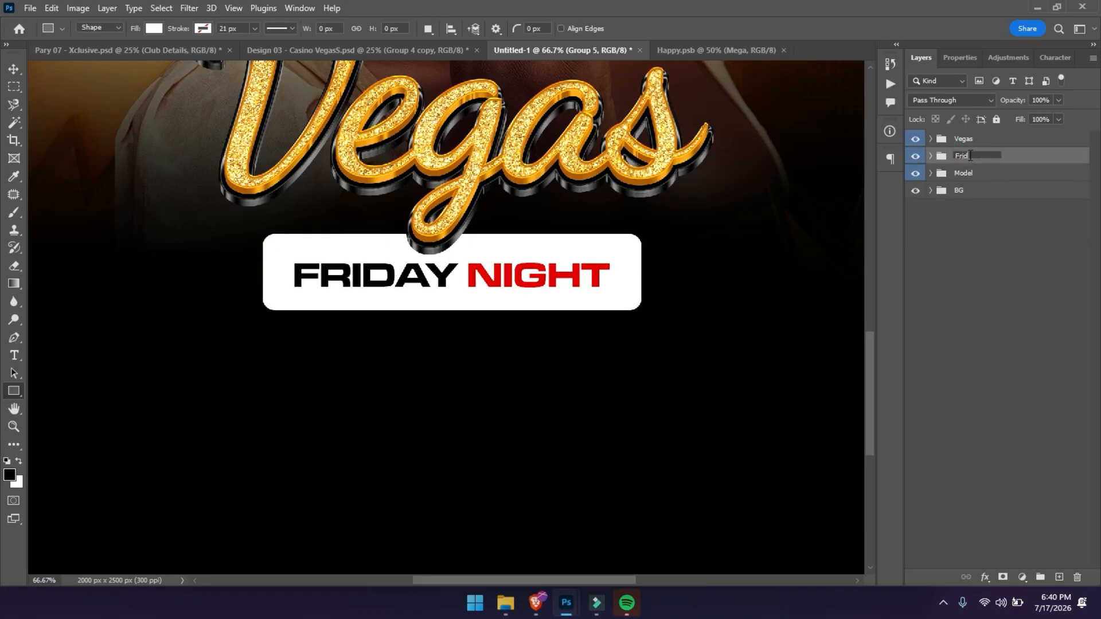
key(Return)
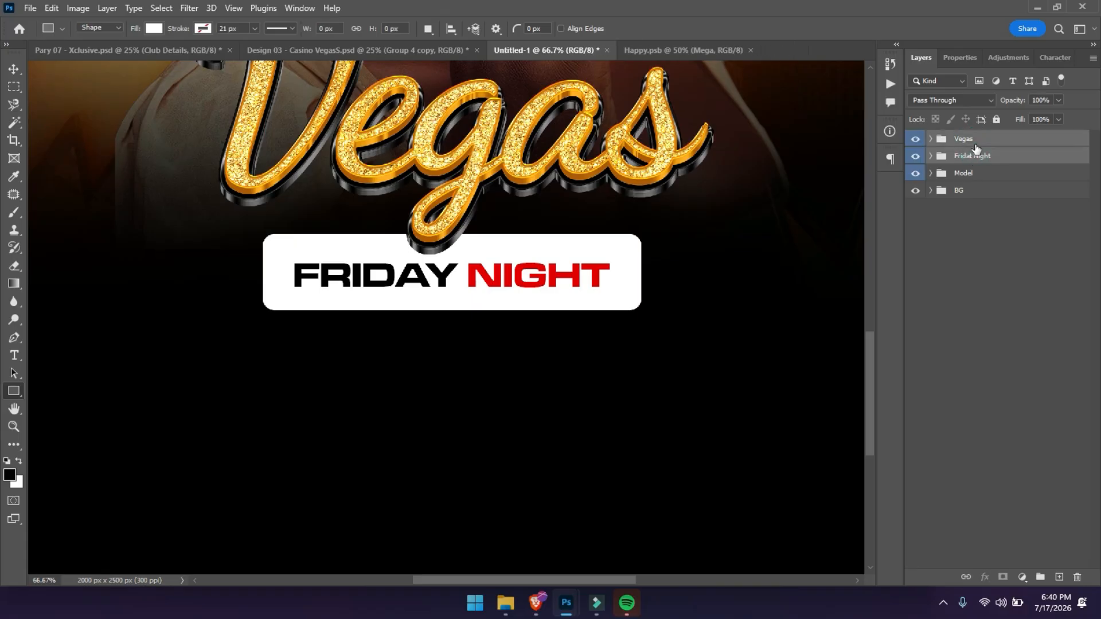
Group the Vegas and Fridat Night groups together and name the new group Vegas Friday Night
key(g)
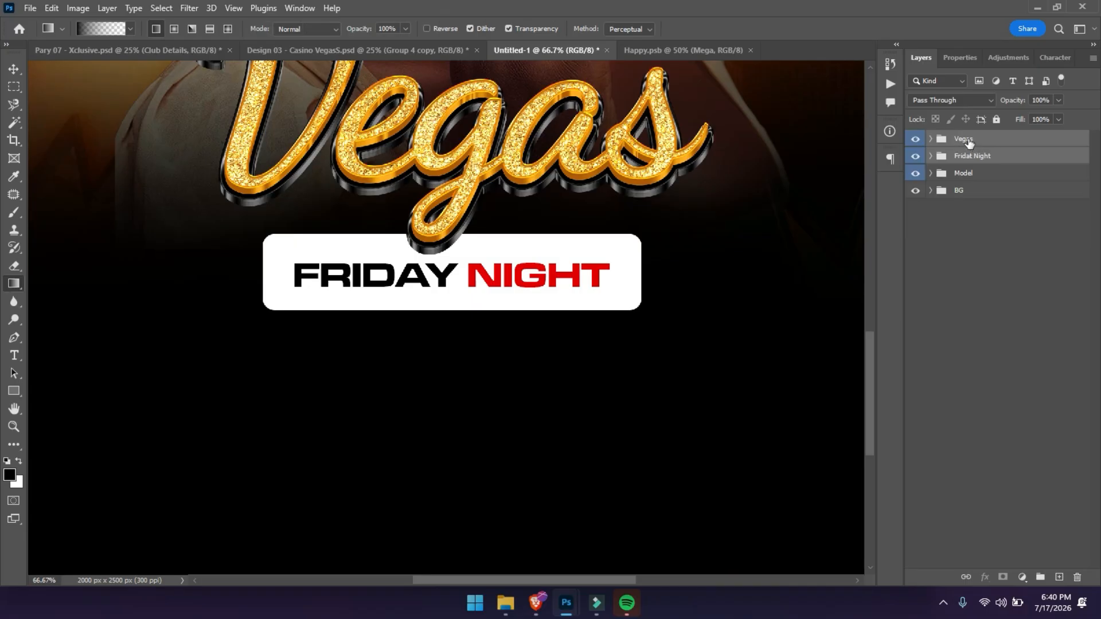
key(ctrl+g)
double_click(968, 139)
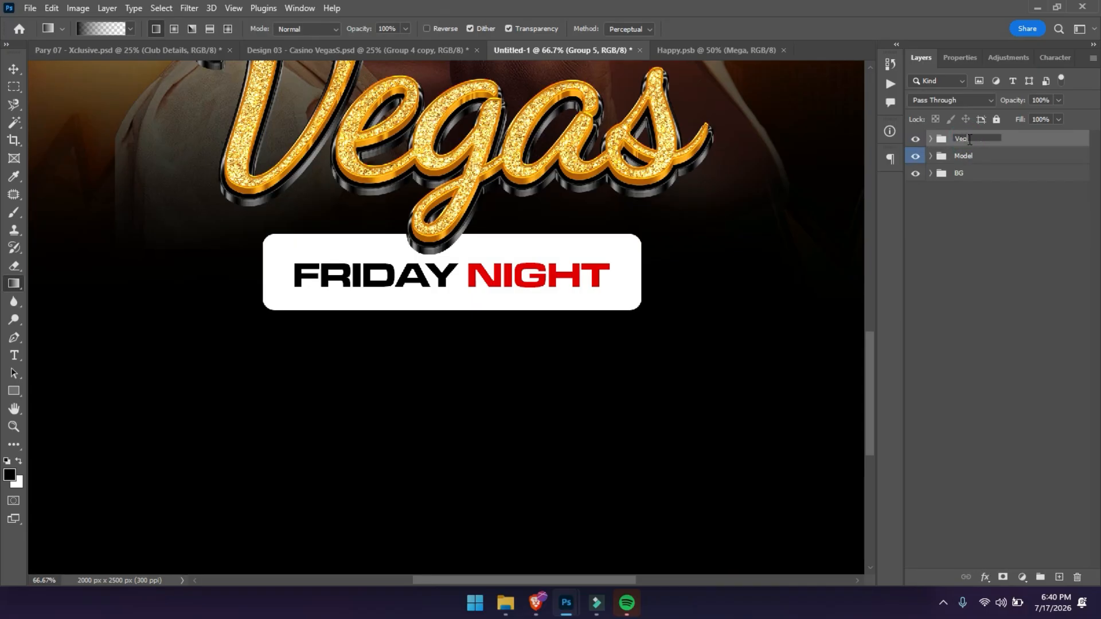
text(Vegas Friday Night)
key(Return)
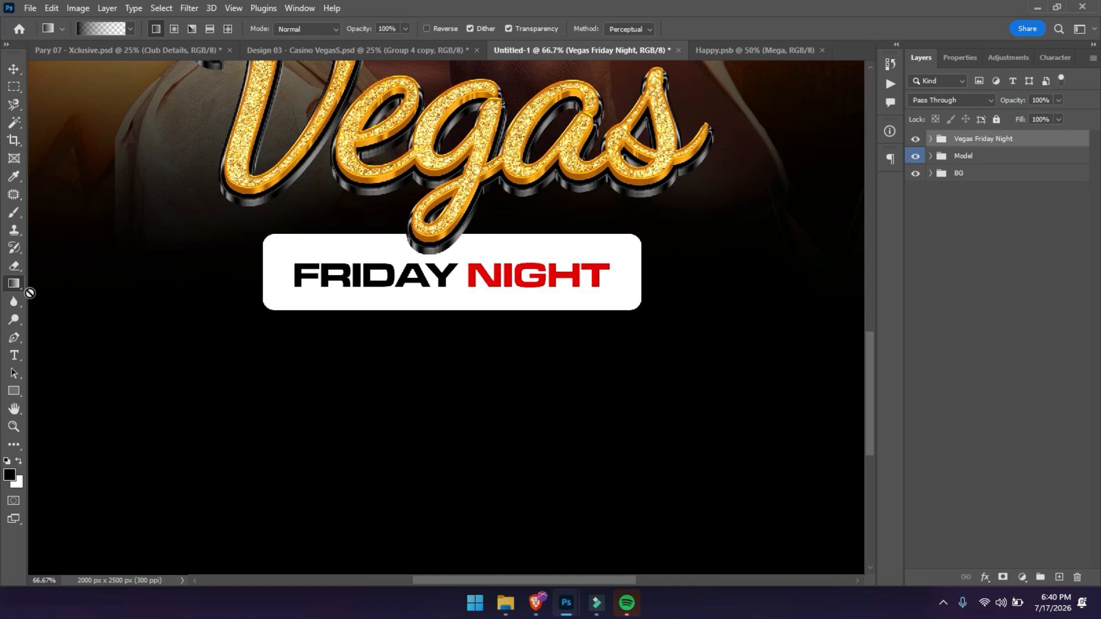
Draw a thin vertical rectangle with a red fill as a divider below the FRIDAY NIGHT bar
click(13, 391)
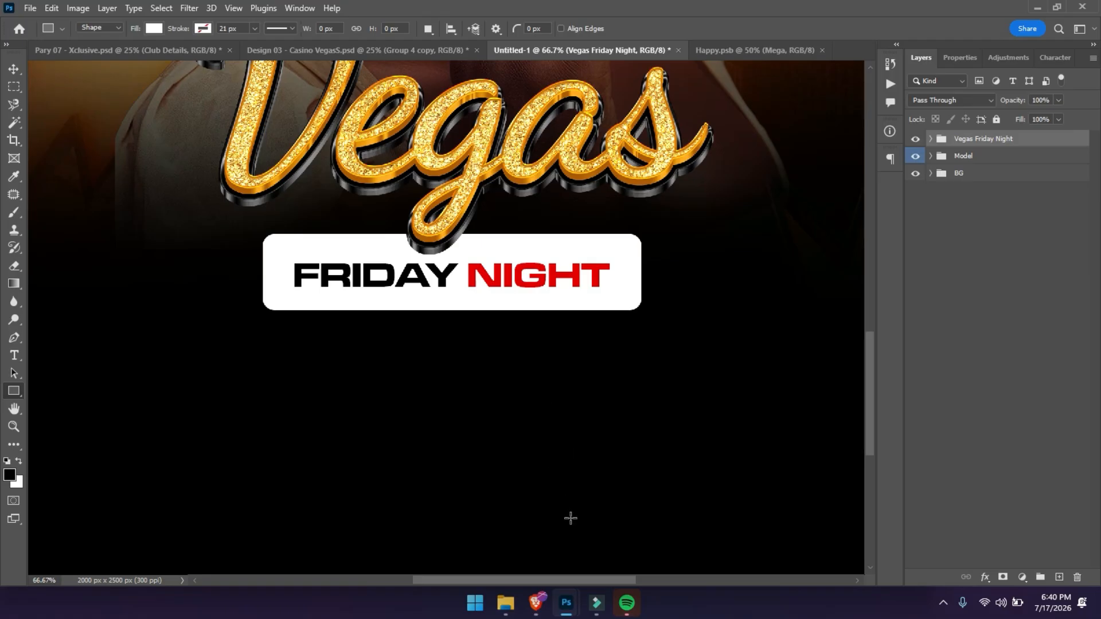
click(151, 29)
click(68, 98)
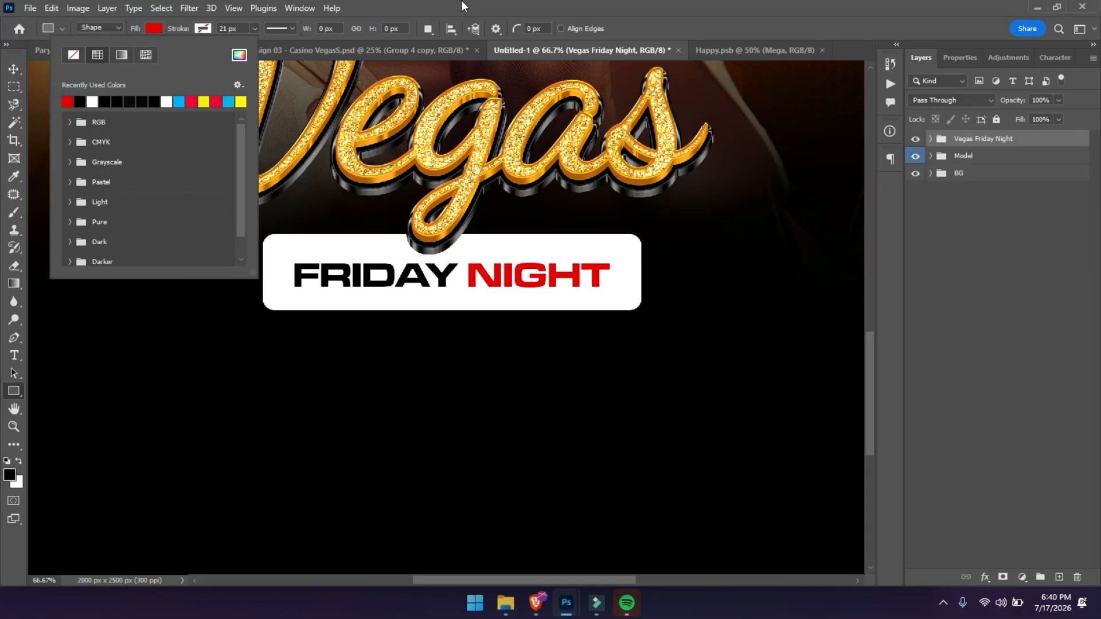
click(606, 18)
drag(495, 345, 493, 540)
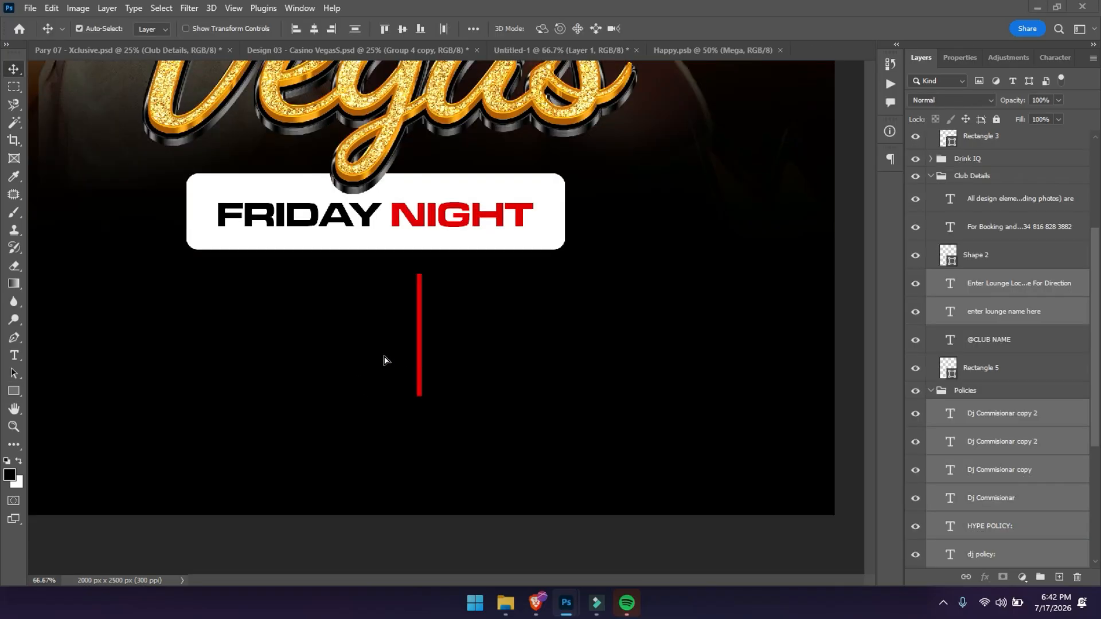
Bring the selected policy and lounge texts into the flyer around the red divider and group them as Policies
drag(384, 357, 299, 338)
key(ctrl+t)
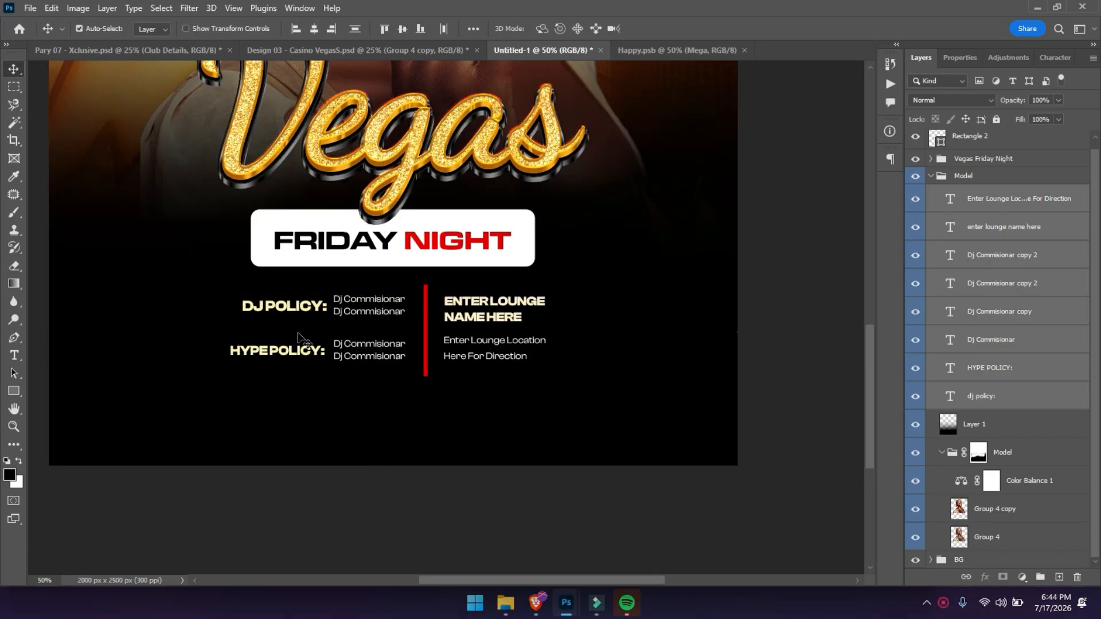
key(ctrl+g)
double_click(964, 138)
text(Policies)
key(Return)
click(930, 201)
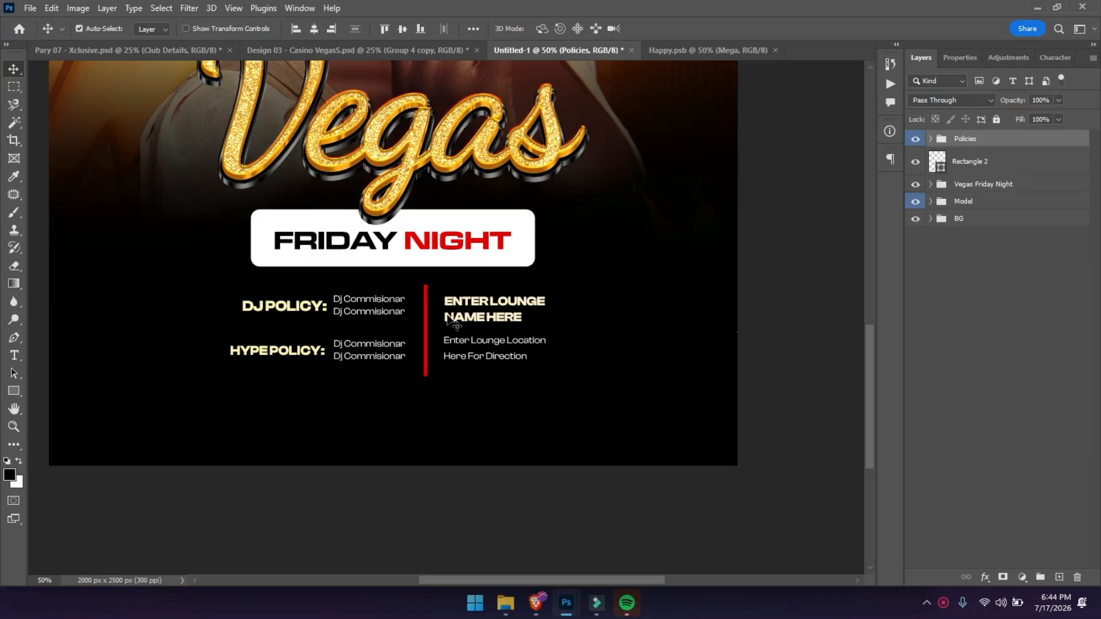
Set the tracking of the DJ POLICY: heading to 0
key(t)
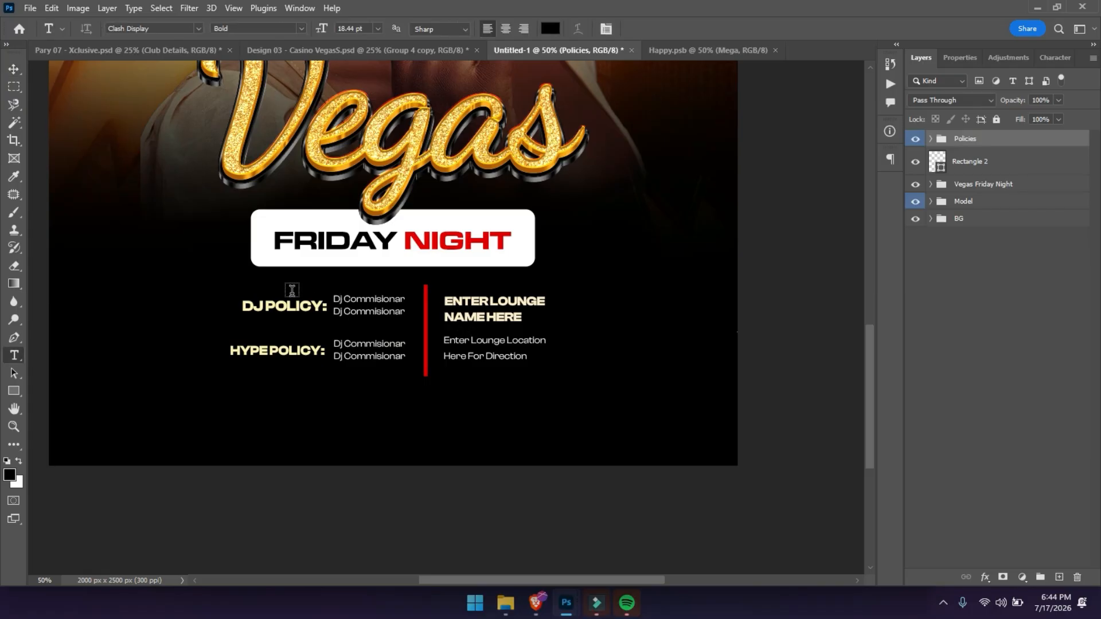
click(290, 306)
key(ctrl+a)
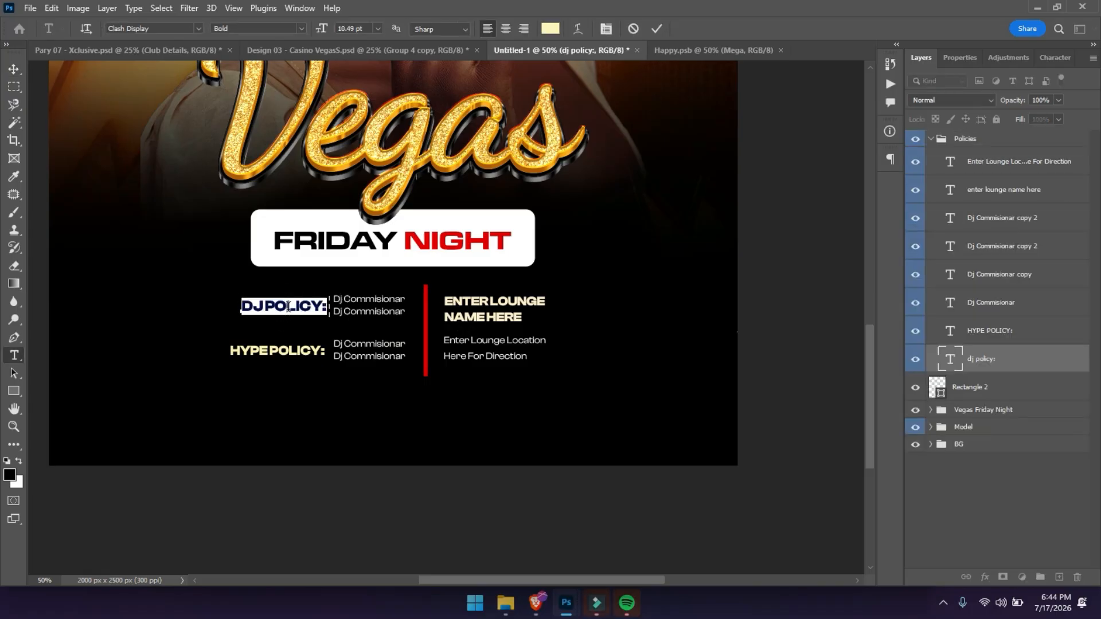
click(166, 32)
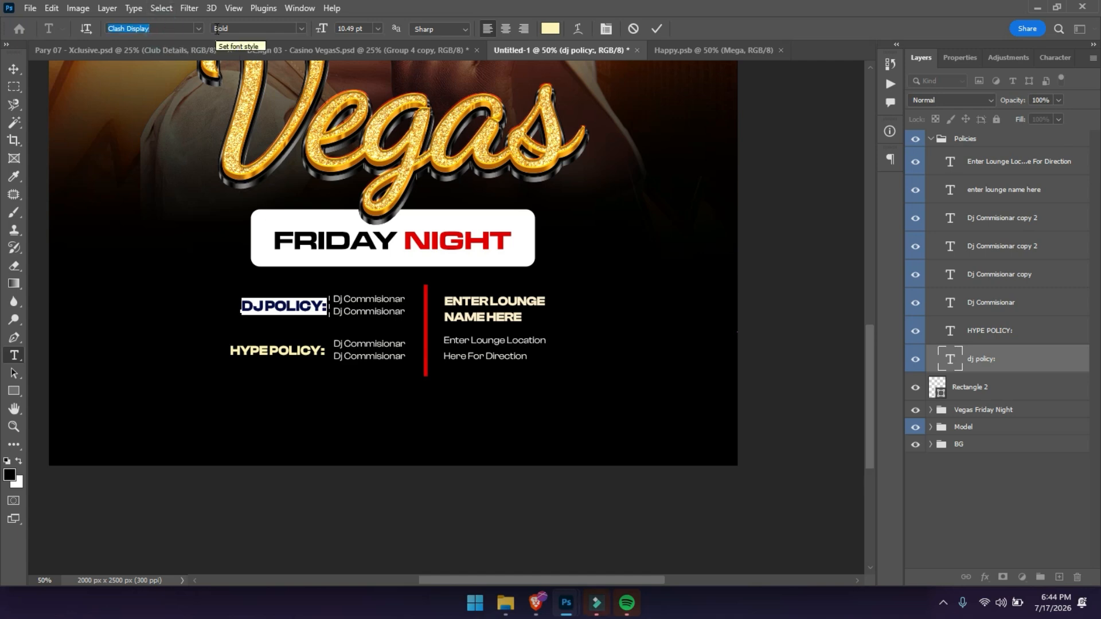
click(245, 28)
click(358, 28)
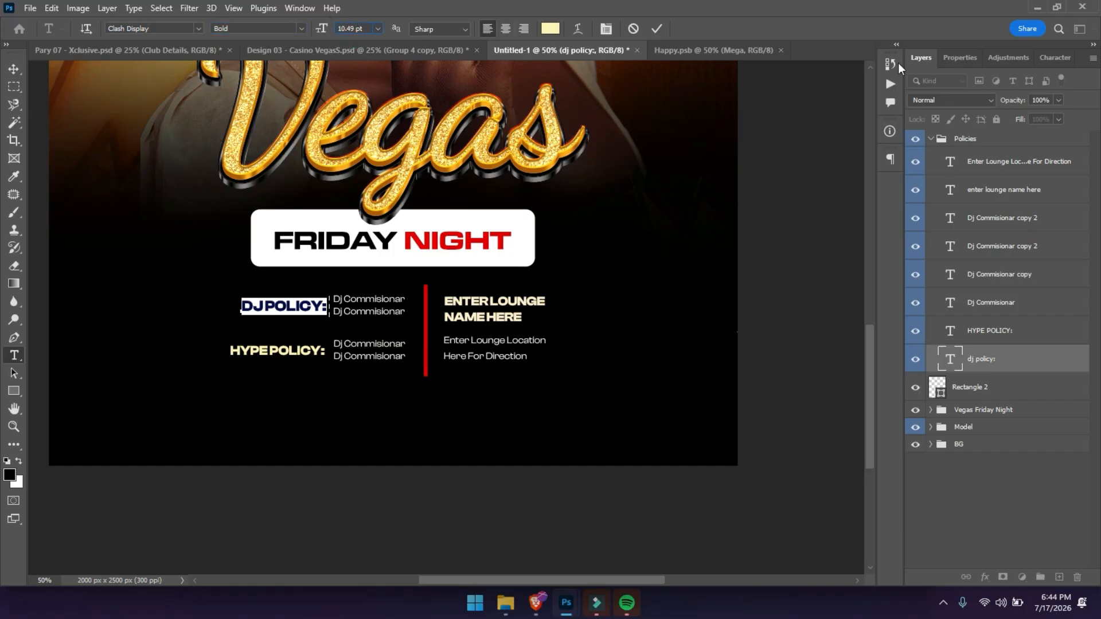
click(964, 59)
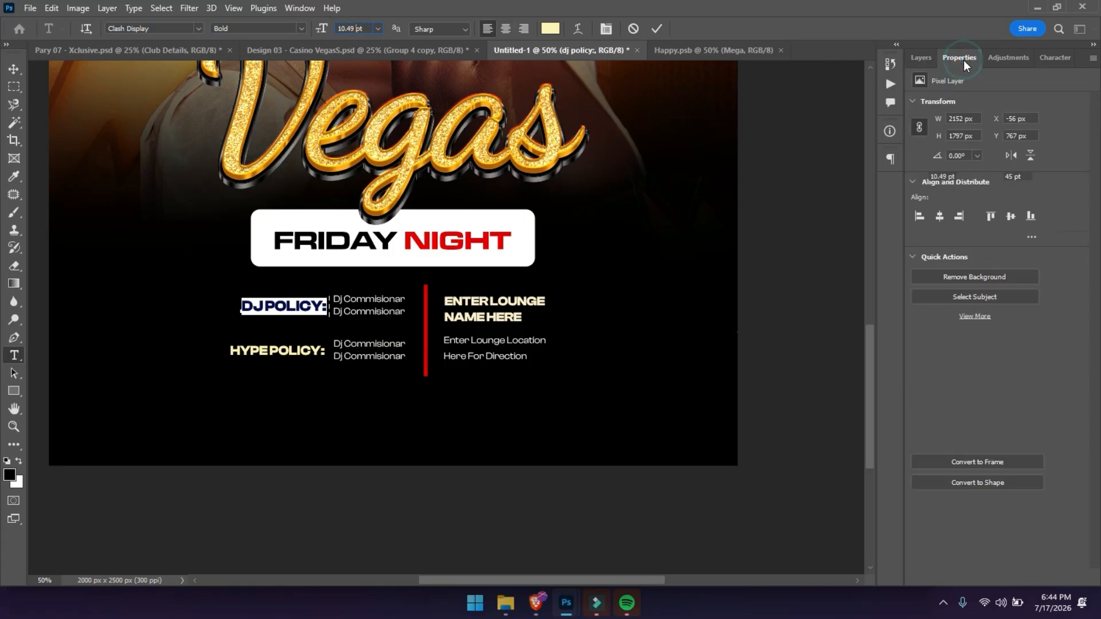
click(1018, 194)
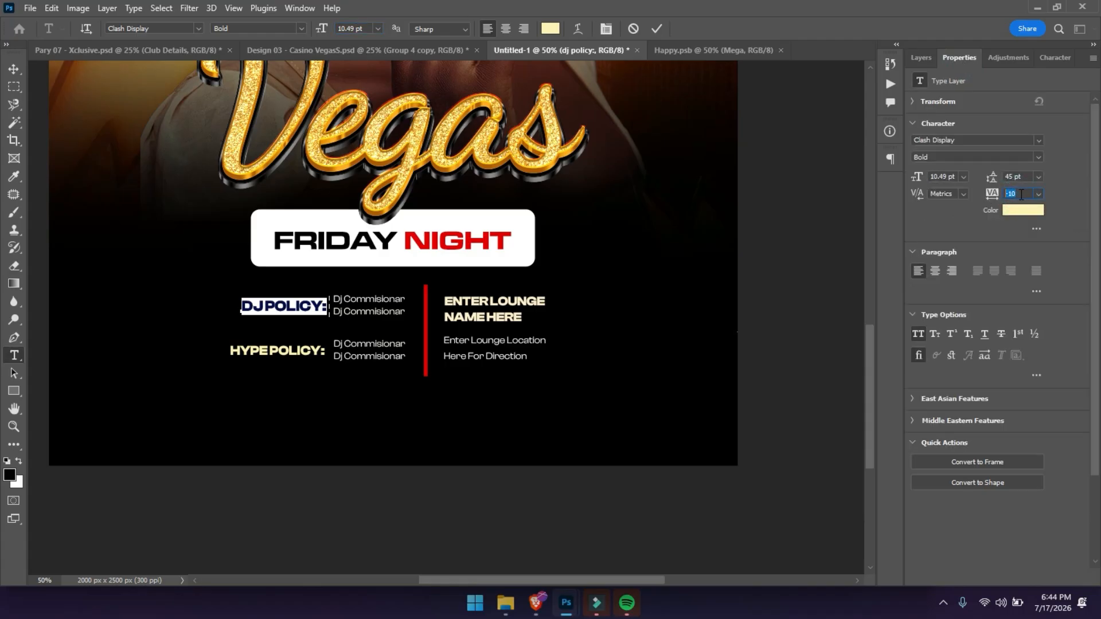
text(0)
key(Return)
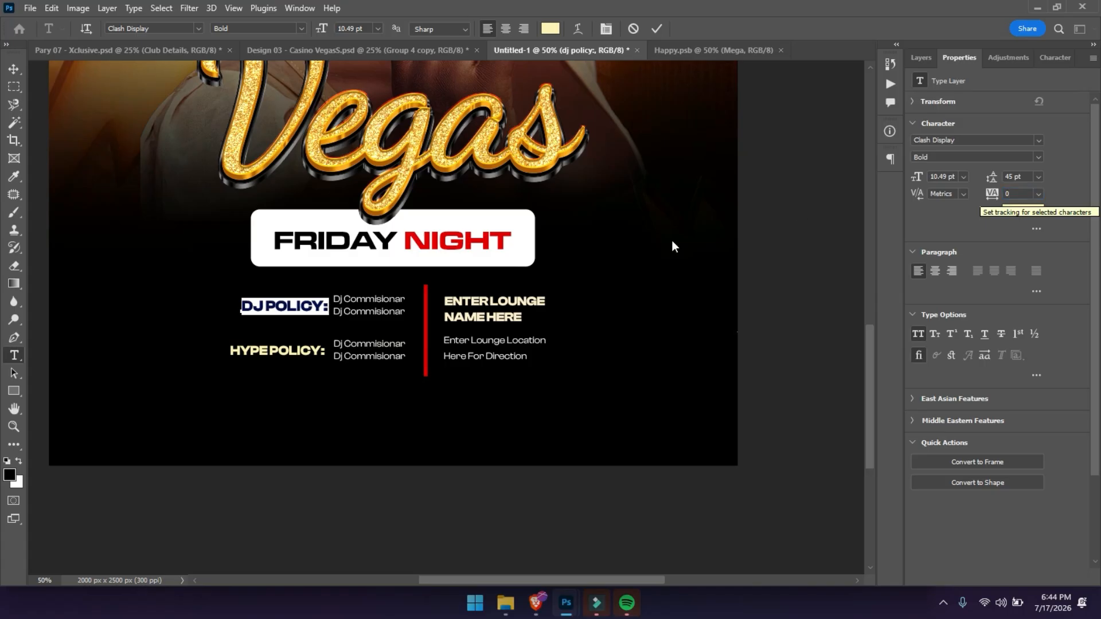
click(658, 29)
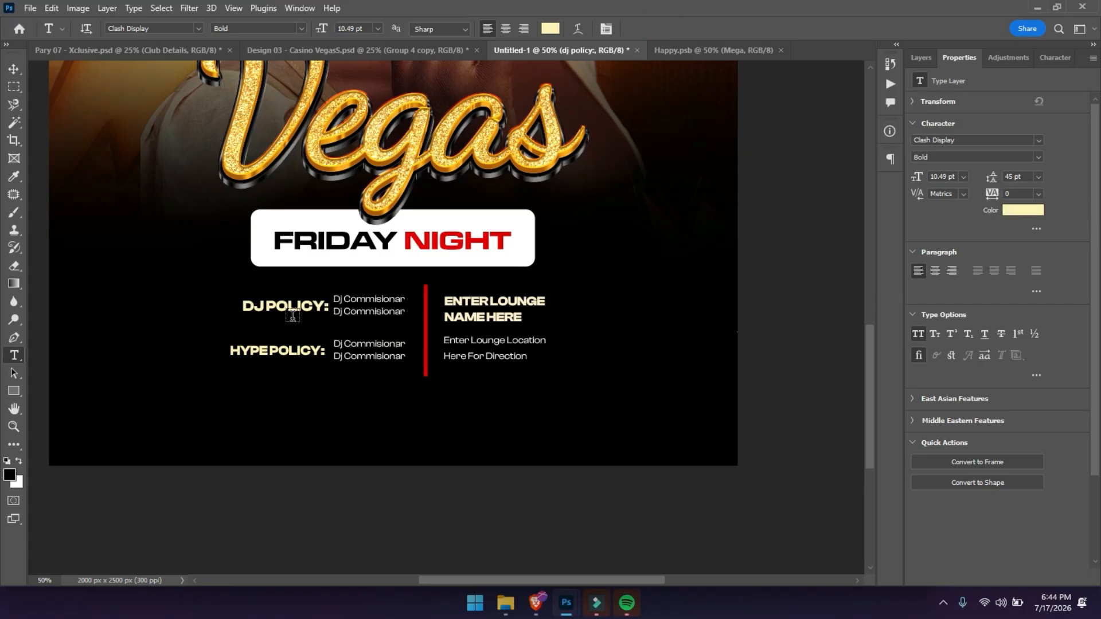
Set the font size of the HYPE POLICY: heading to 10.49 pt
triple_click(295, 348)
click(352, 29)
text(1)
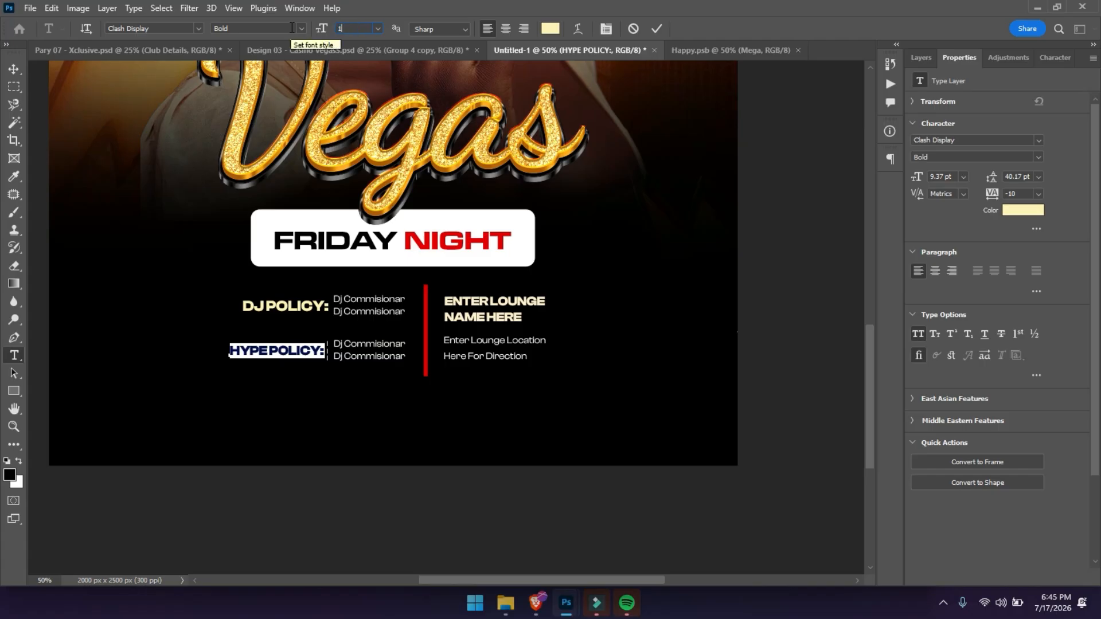
text(0.)
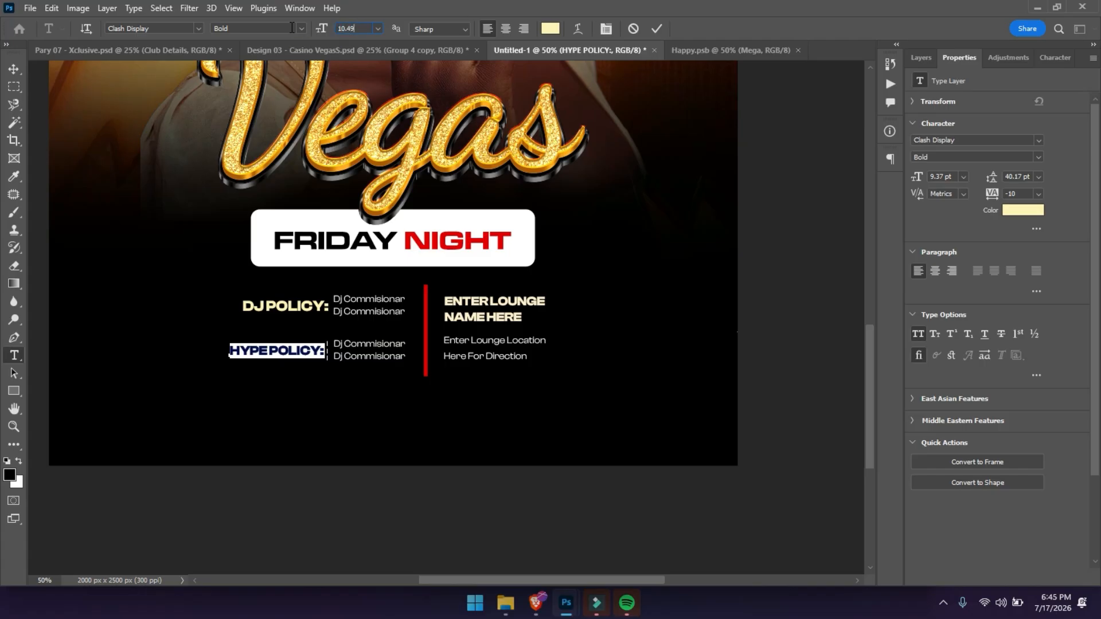
text(49)
key(Return)
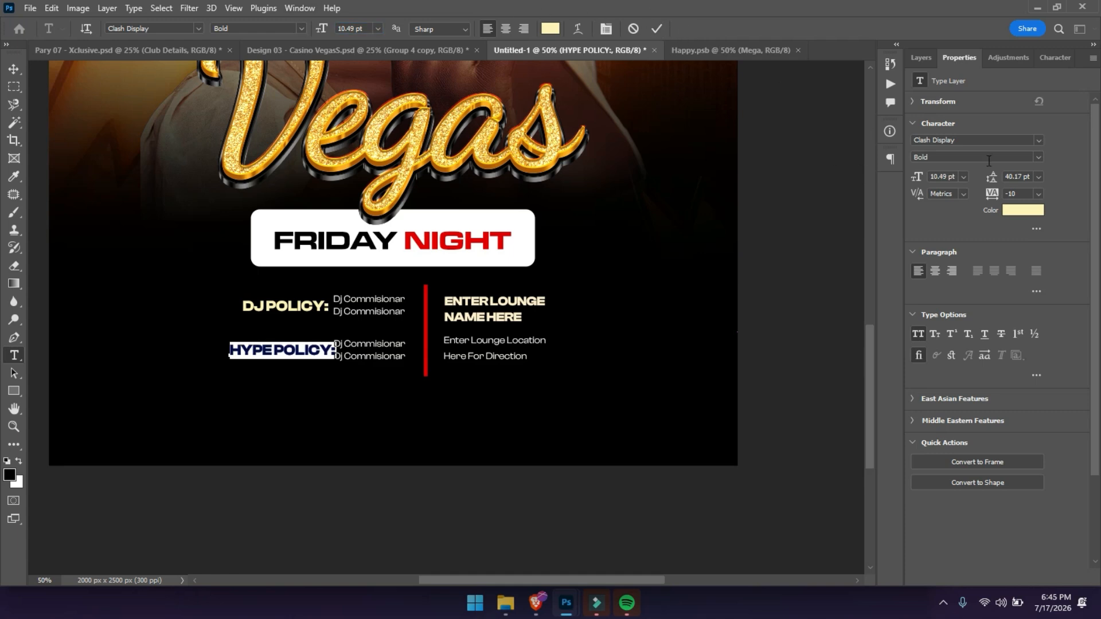
Set the HYPE POLICY: heading's tracking to 0 and shift it left to line up with the end of DJ POLICY:
drag(1021, 194, 982, 189)
text(0)
key(Return)
click(656, 28)
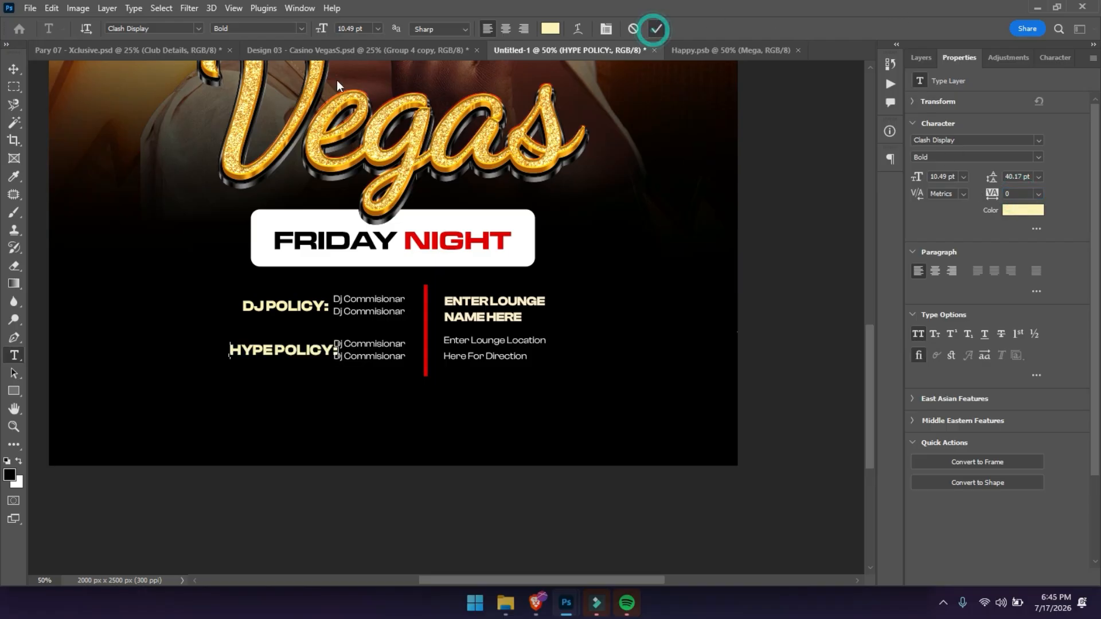
key(v)
drag(270, 356, 261, 356)
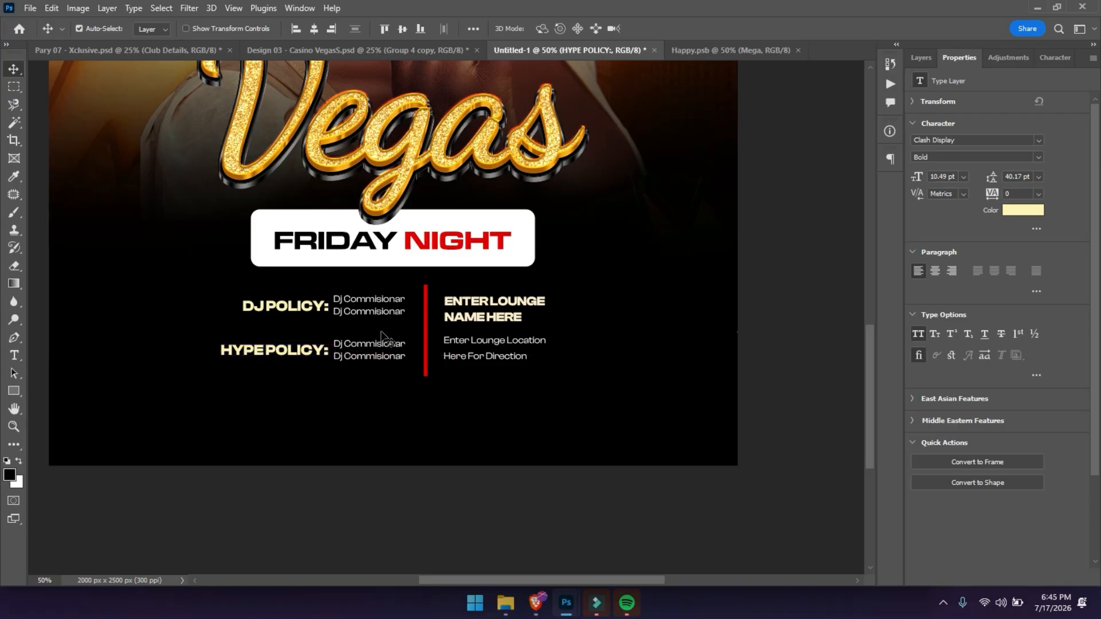
Check the character settings of the Dj Commisionar lines beside the two policy headings
click(383, 354)
click(384, 353)
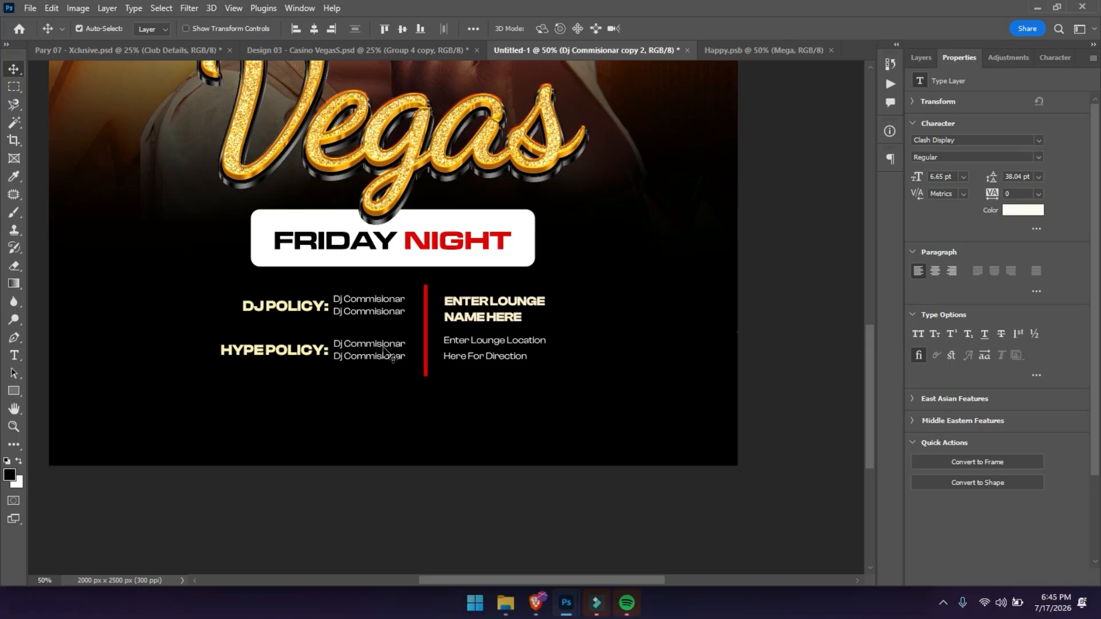
click(944, 176)
click(371, 311)
click(374, 299)
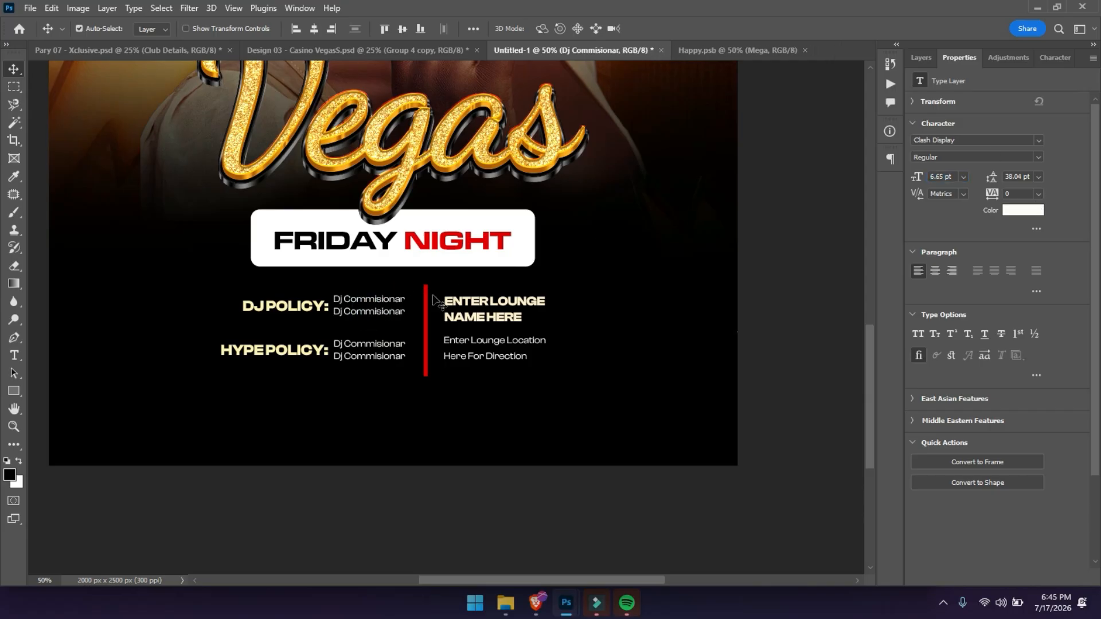
click(954, 179)
Set the ENTER LOUNGE NAME HERE text to 10.49 pt leading and 0 tracking
click(516, 302)
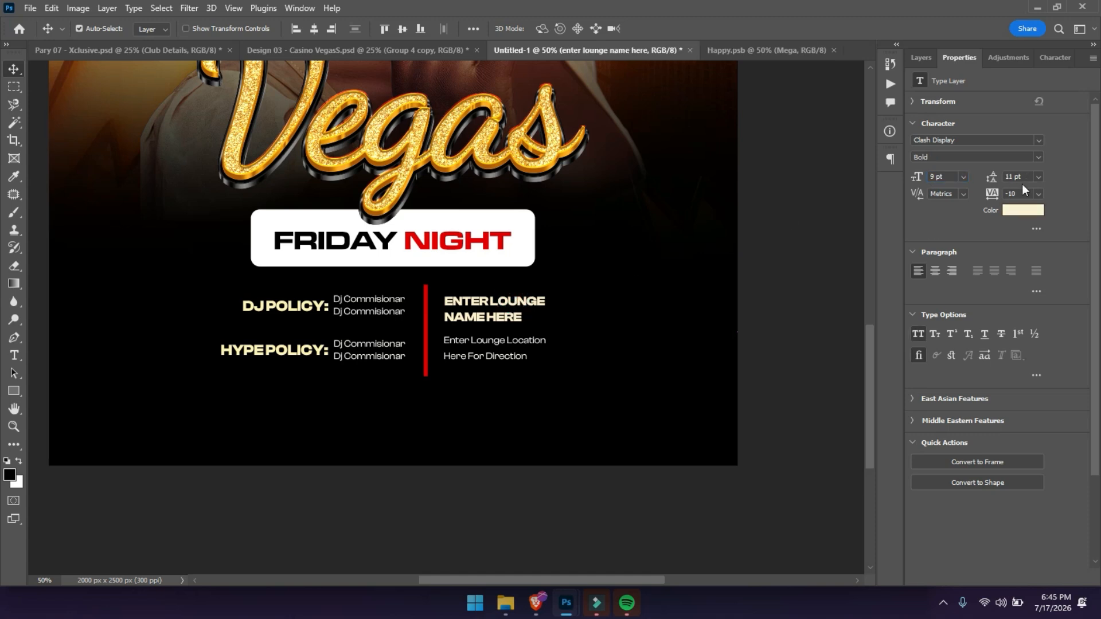
click(1018, 179)
text(1)
click(1021, 193)
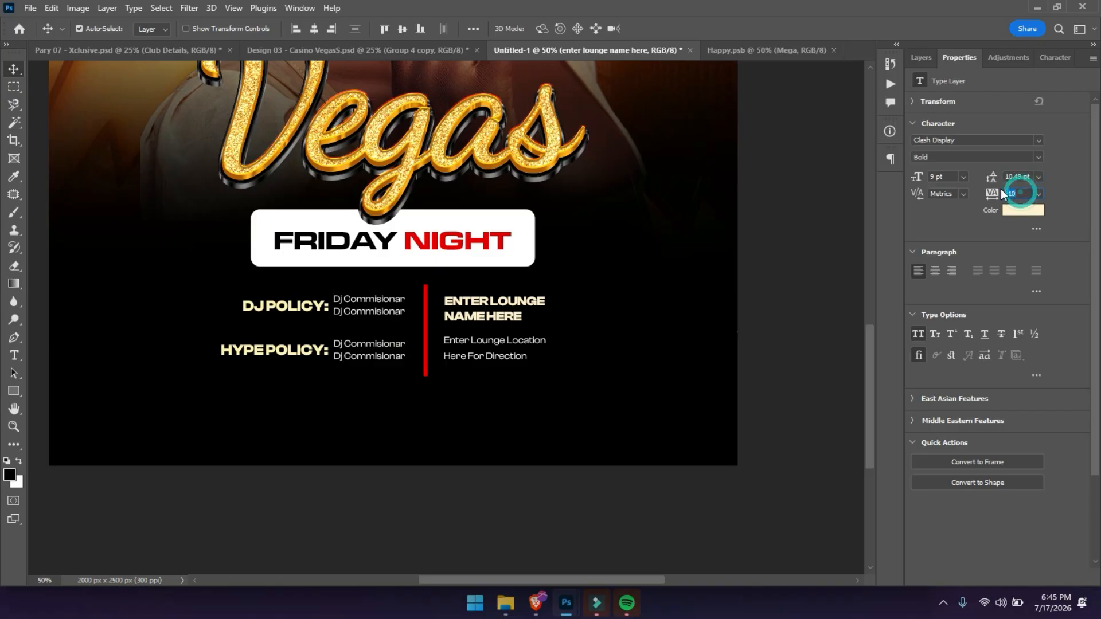
text(0)
key(Return)
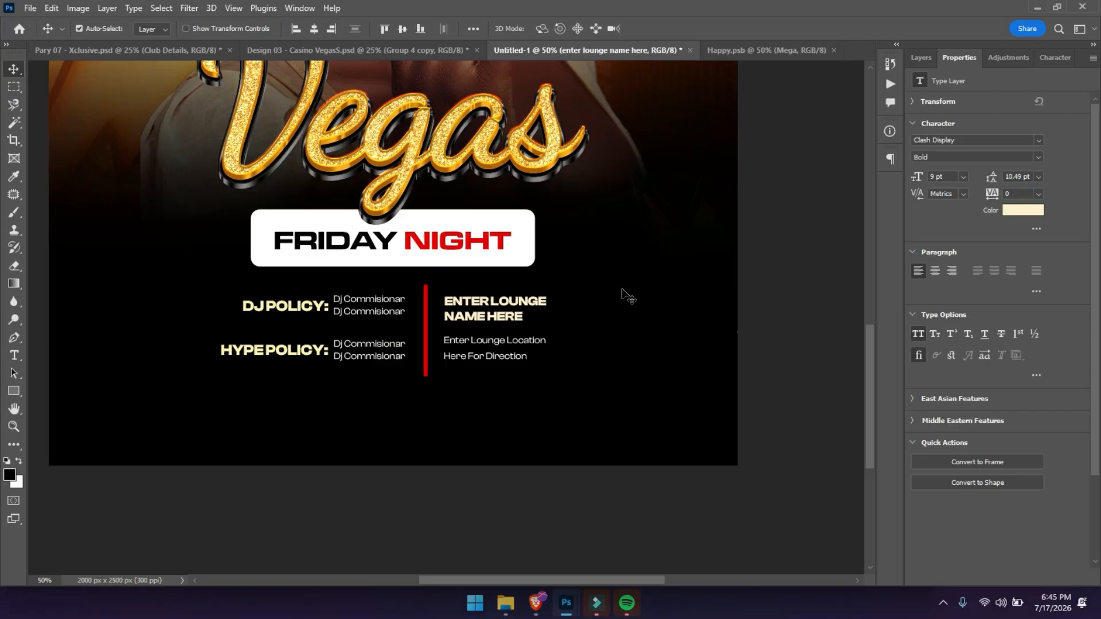
Shift the Enter Lounge Location Here For Direction text slightly right and set its leading to 10 pt
click(513, 349)
drag(513, 349, 513, 356)
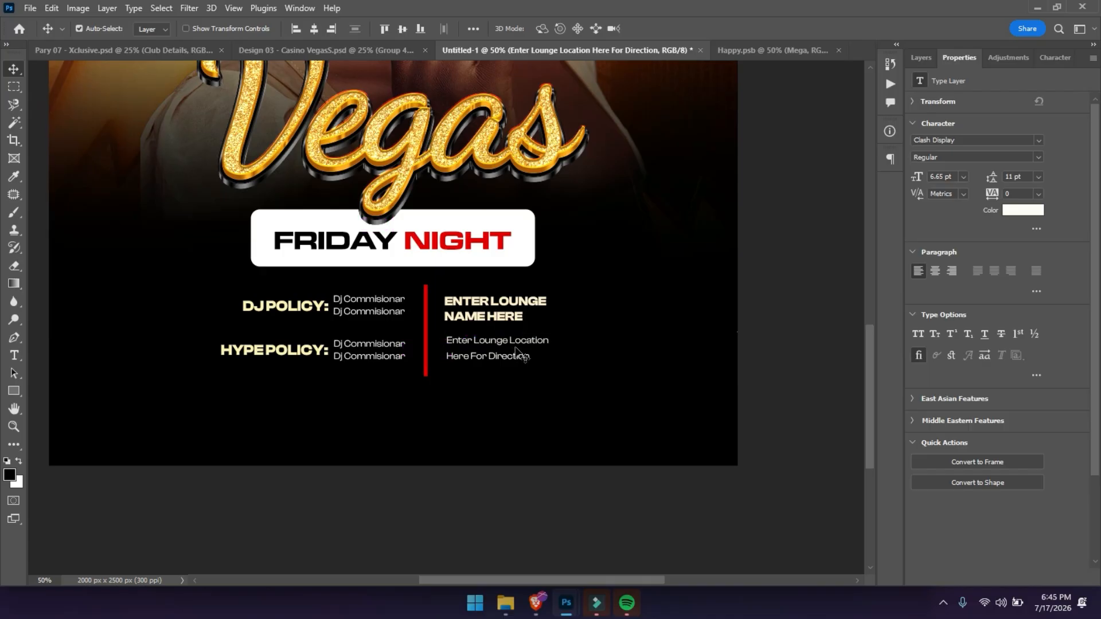
click(1020, 175)
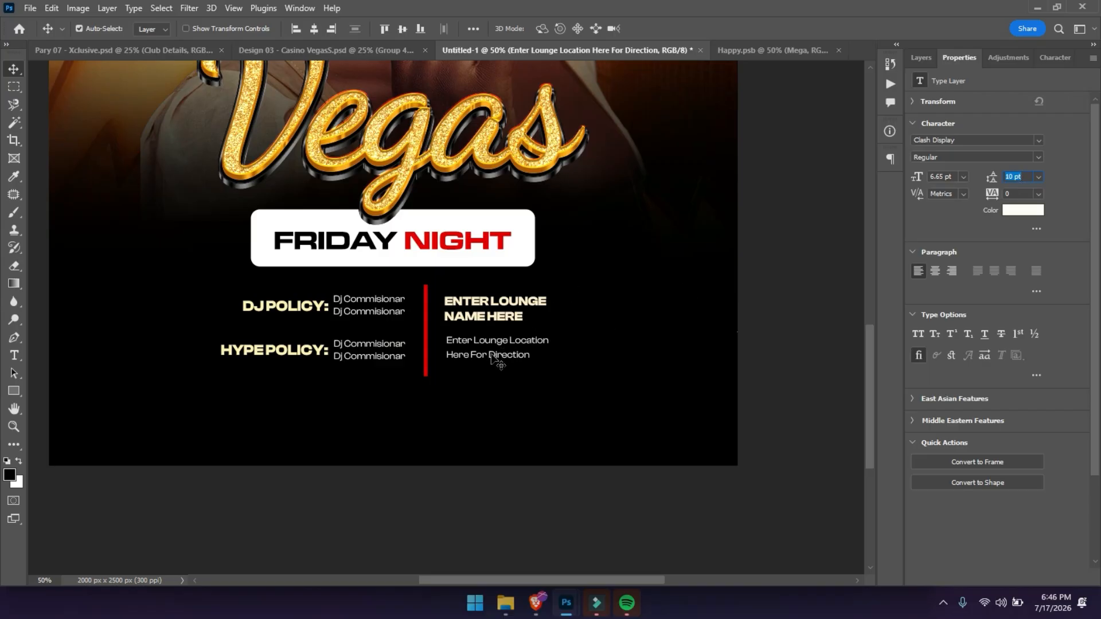
click(577, 384)
click(489, 349)
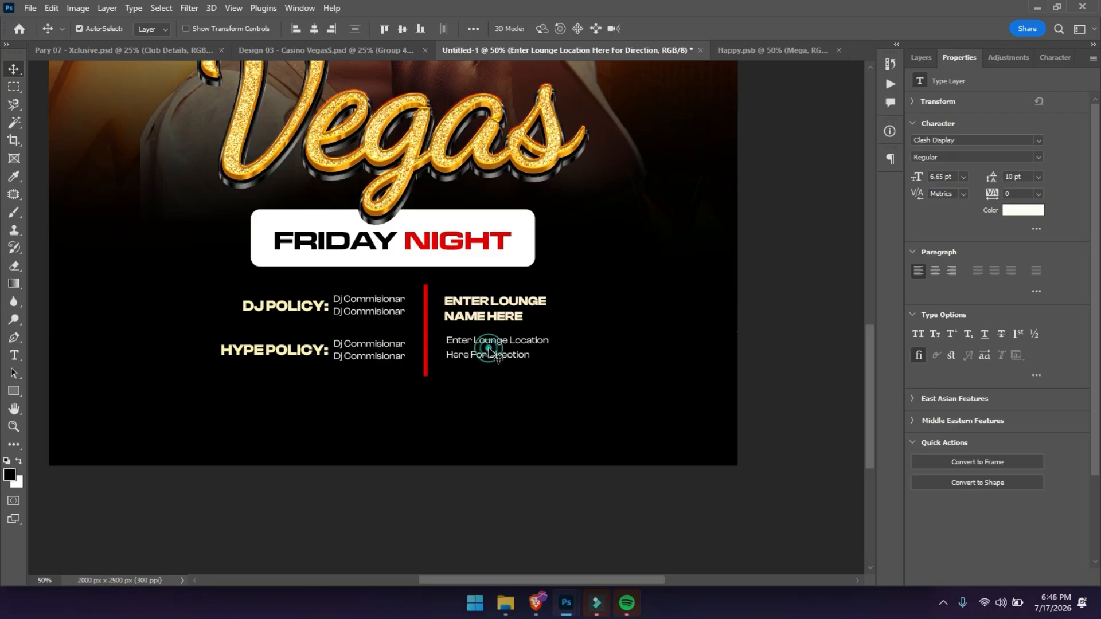
Collapse the Policies group and nudge it up closer to the FRIDAY NIGHT bar, near the top of the red divider
click(922, 58)
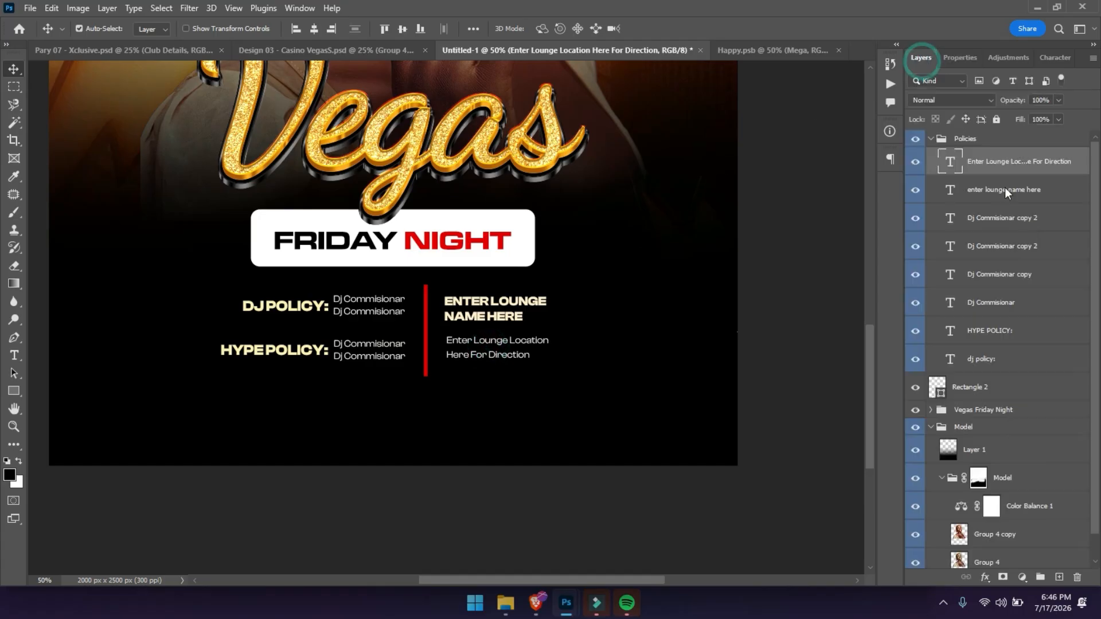
click(938, 140)
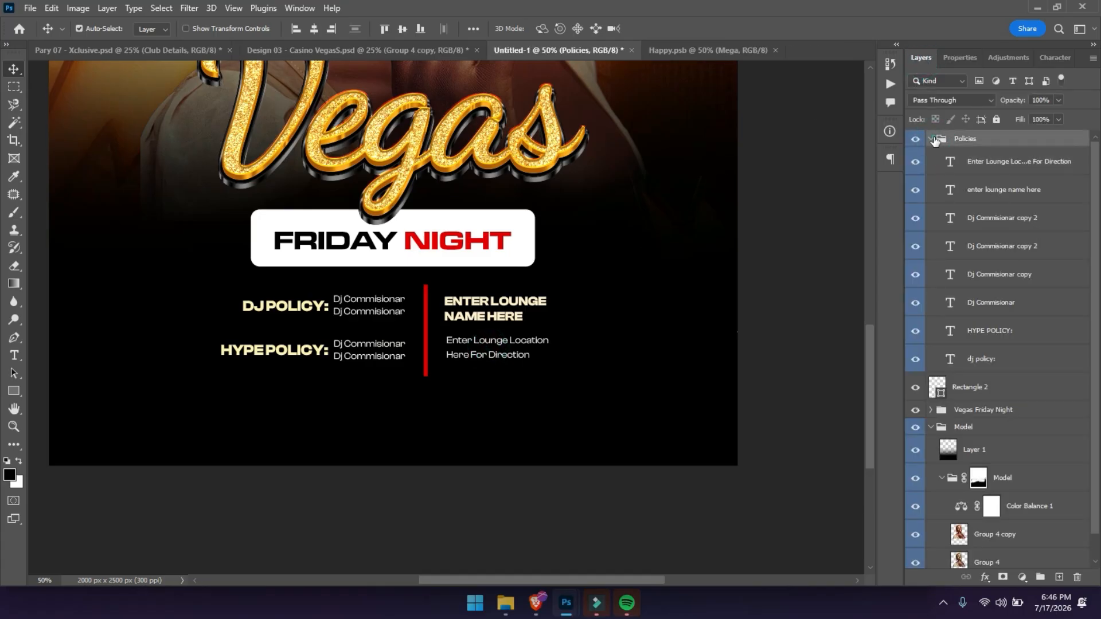
click(932, 138)
key(shift+Up)
key(shift+Up)
key(shift+Up)
key(shift+Up)
key(shift+Up)
key(shift+Up)
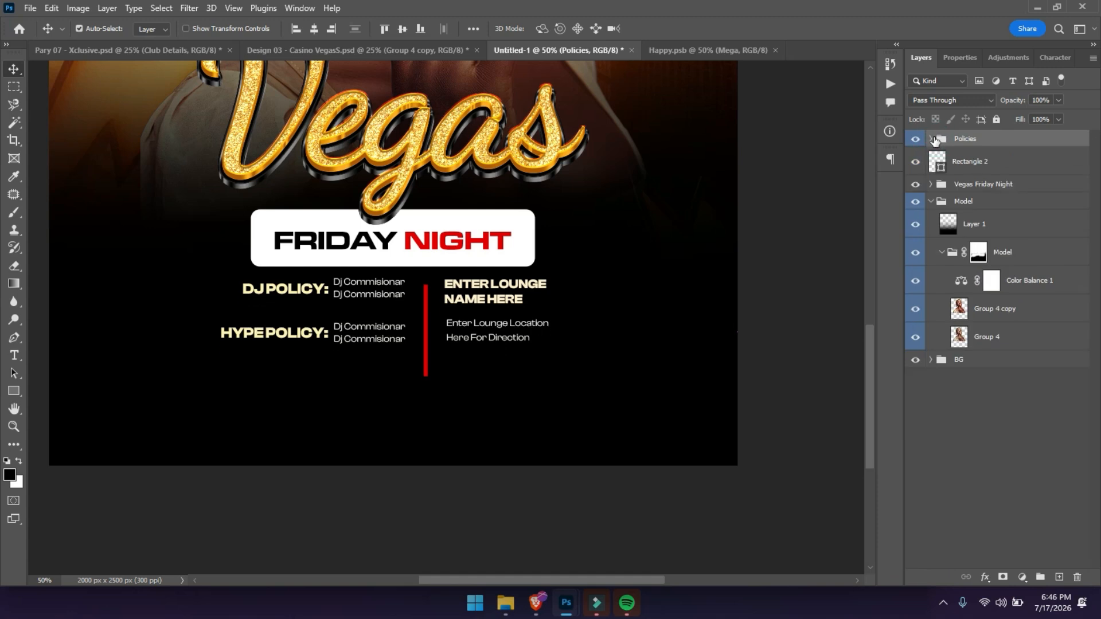
key(Down)
key(Down)
key(Down)
key(Down)
key(Down)
key(Down)
key(Down)
key(Down)
key(Down)
key(Down)
key(Down)
key(Down)
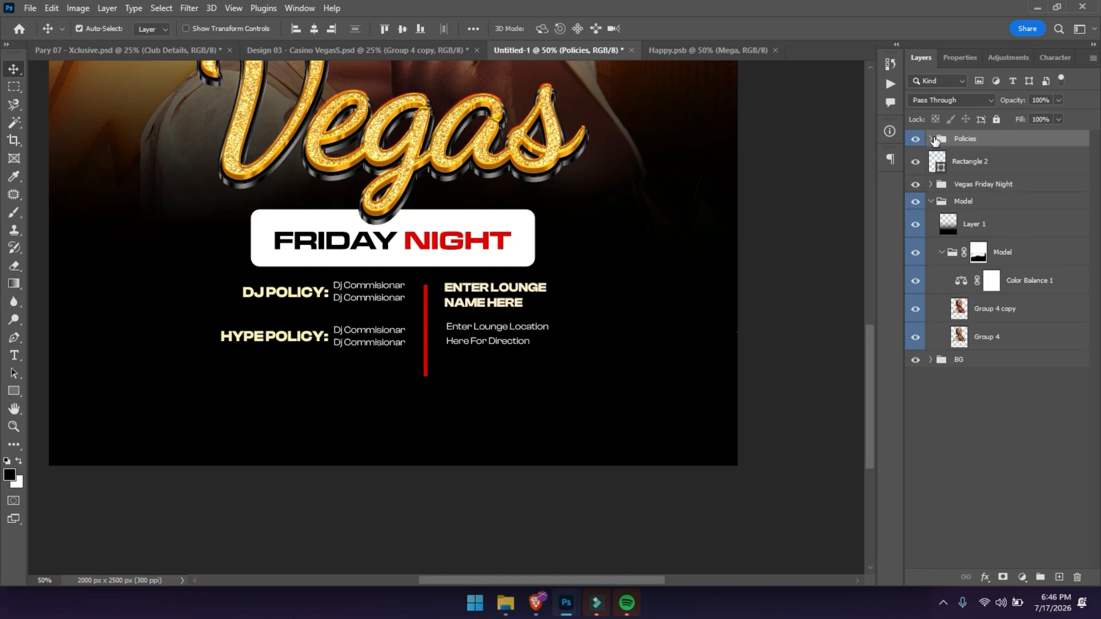
Move the red divider up slightly and shorten it to match the height of the policy and lounge text beside it
drag(424, 365, 428, 343)
key(ctrl+t)
key(Return)
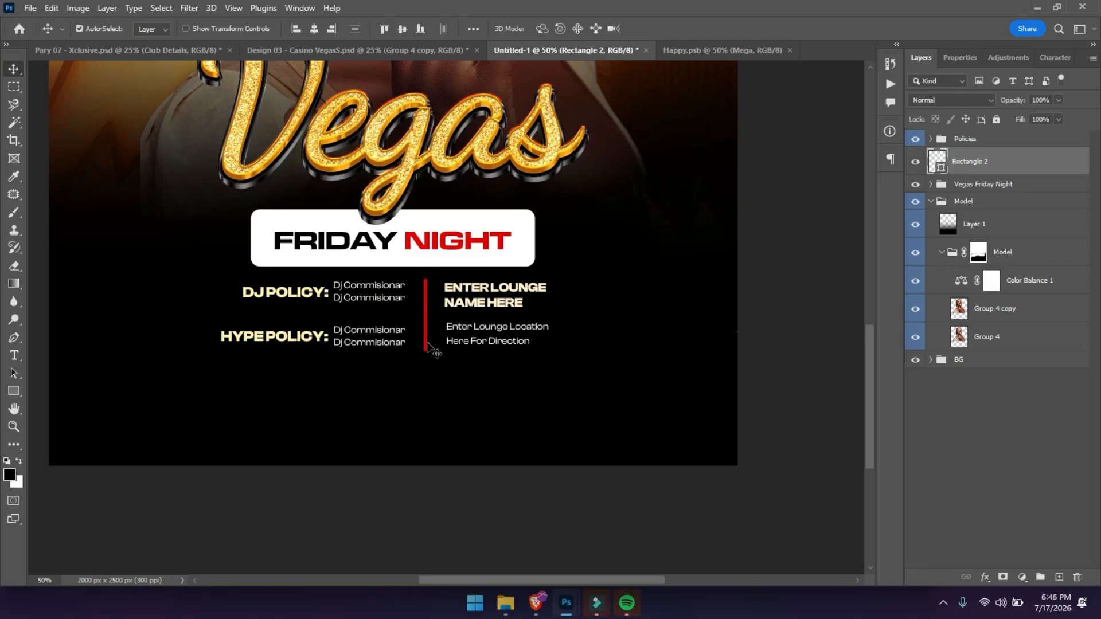
click(457, 427)
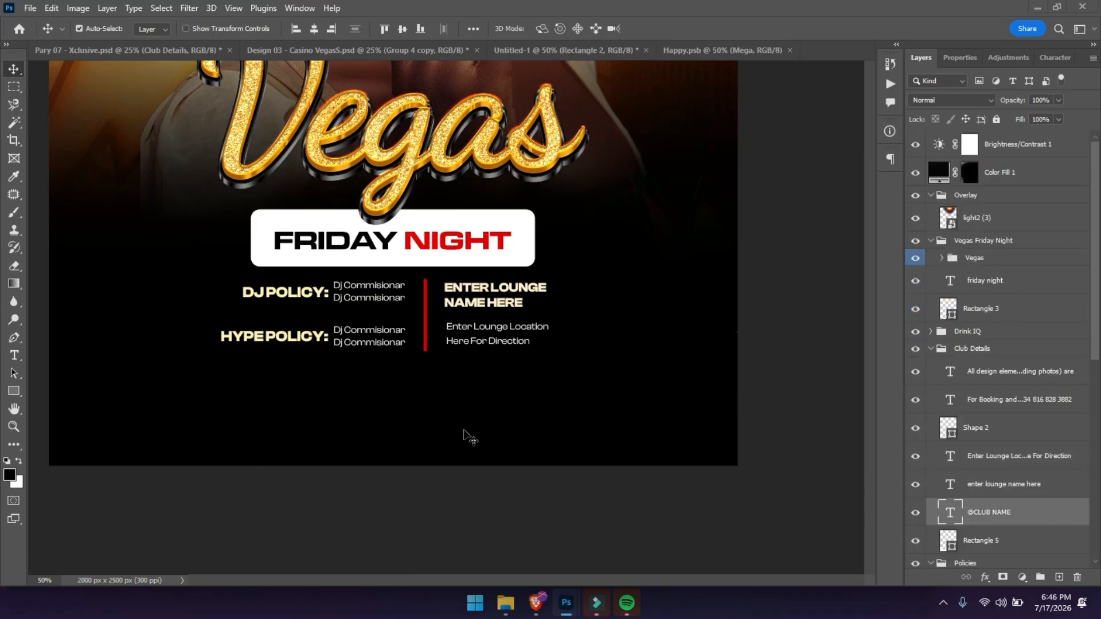
shift+click(464, 442)
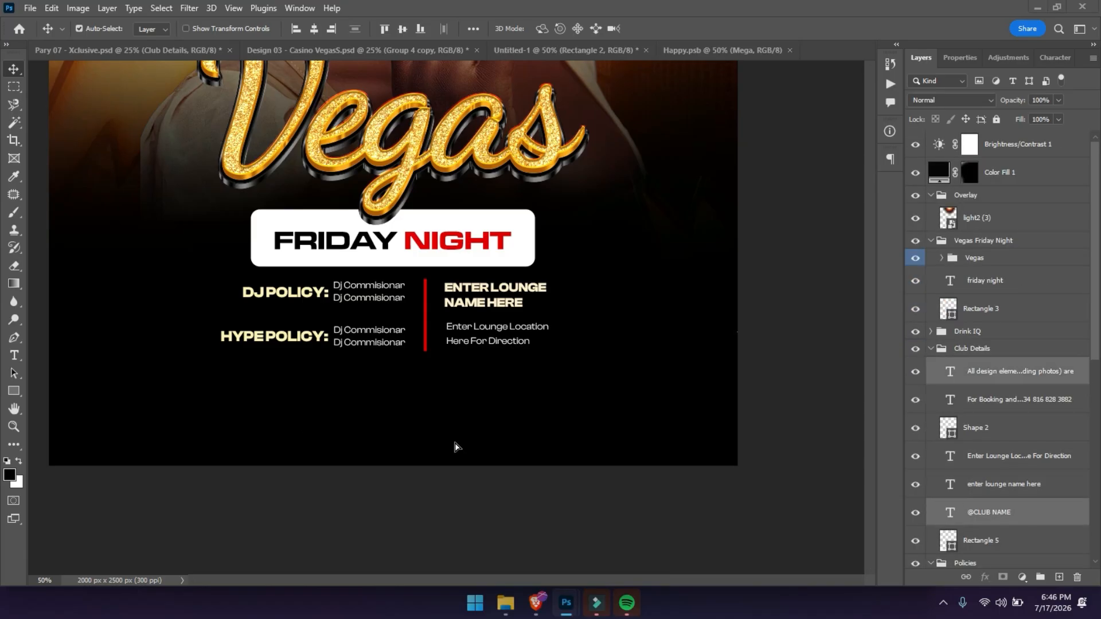
drag(619, 431, 383, 392)
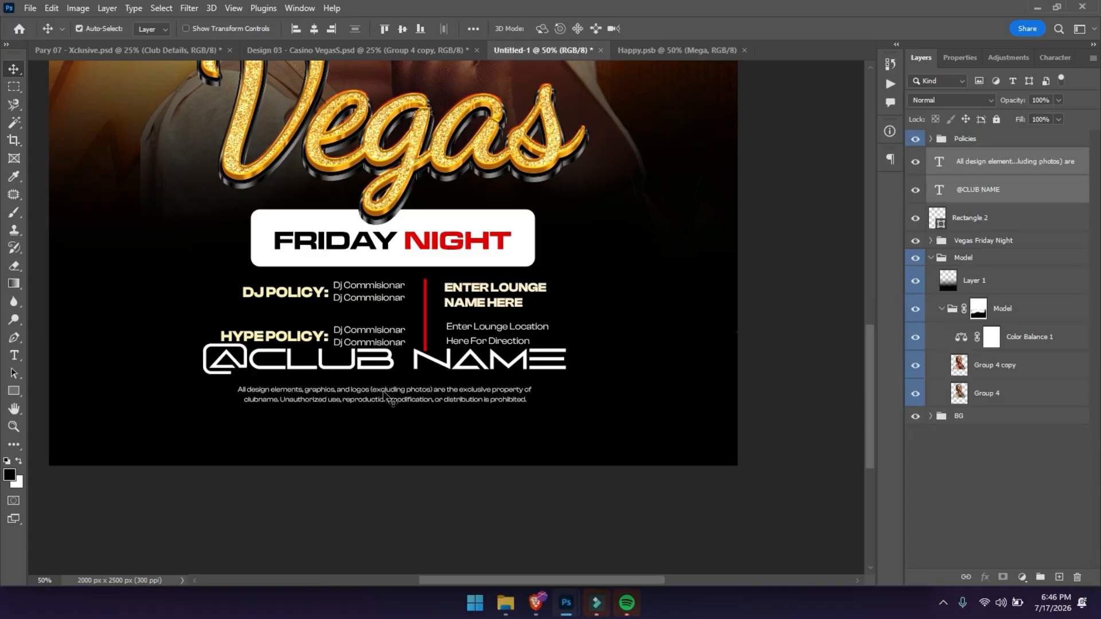
drag(371, 367, 374, 377)
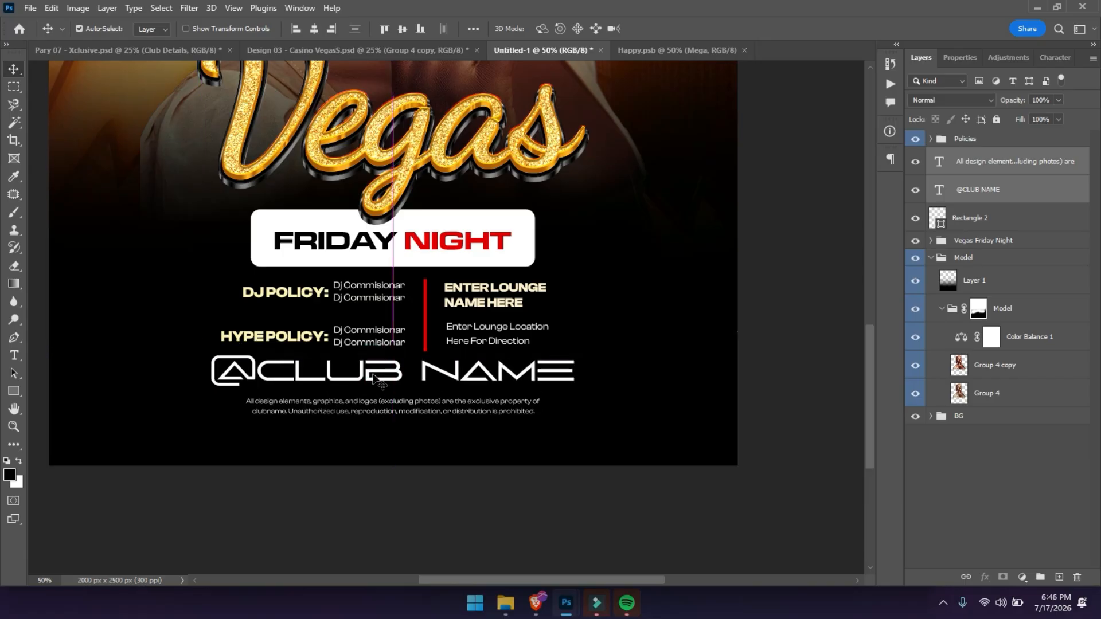
key(ctrl+0)
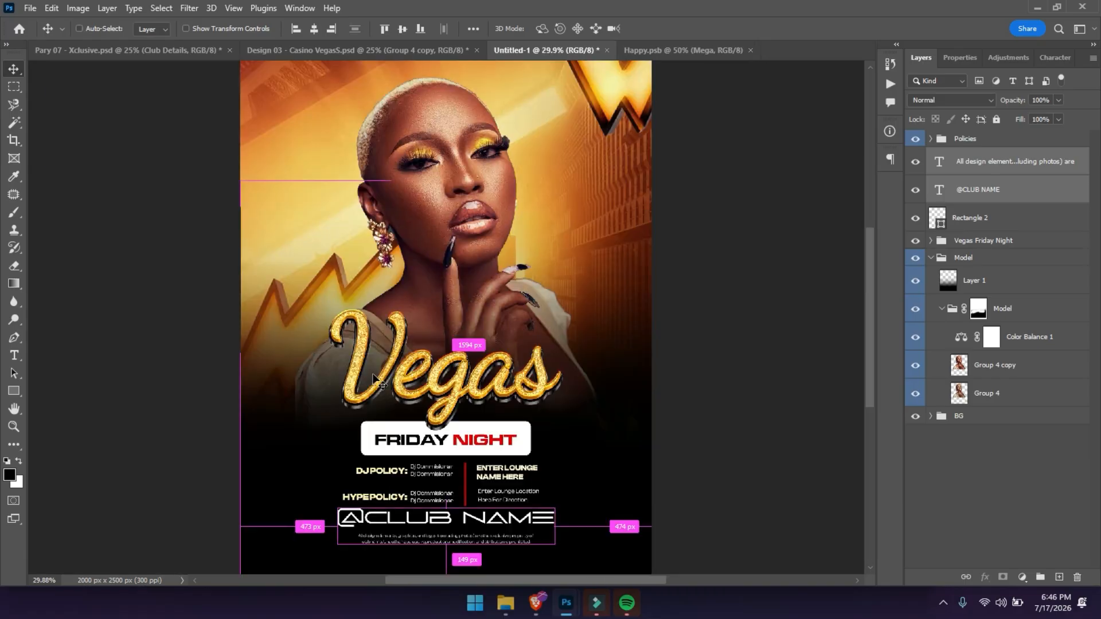
drag(406, 504, 429, 237)
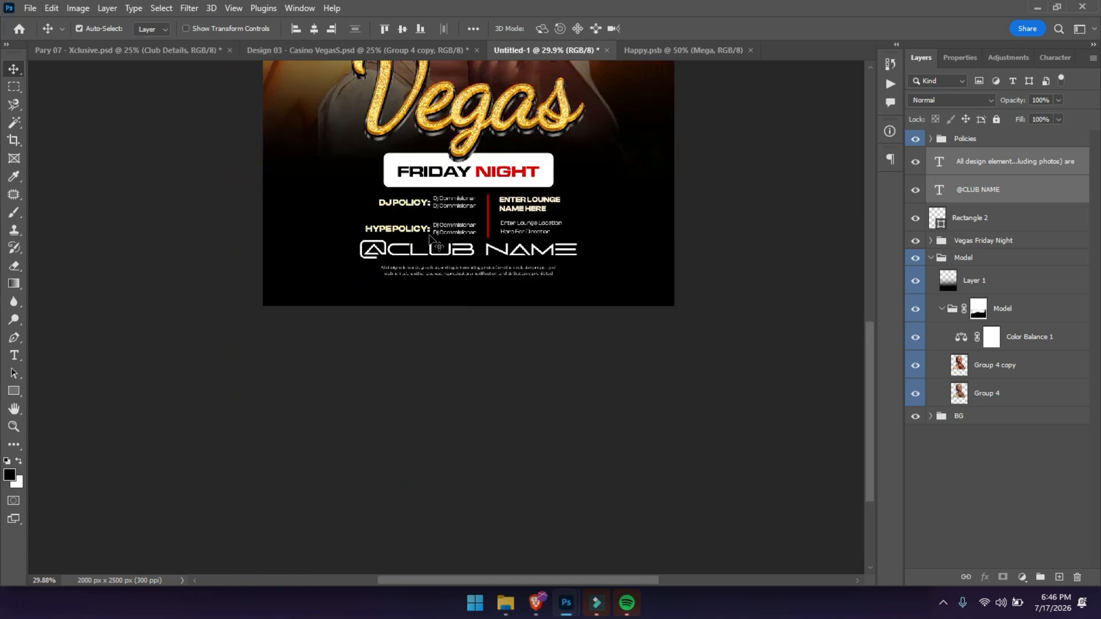
key(ctrl+plus)
key(ctrl+plus)
key(ctrl+plus)
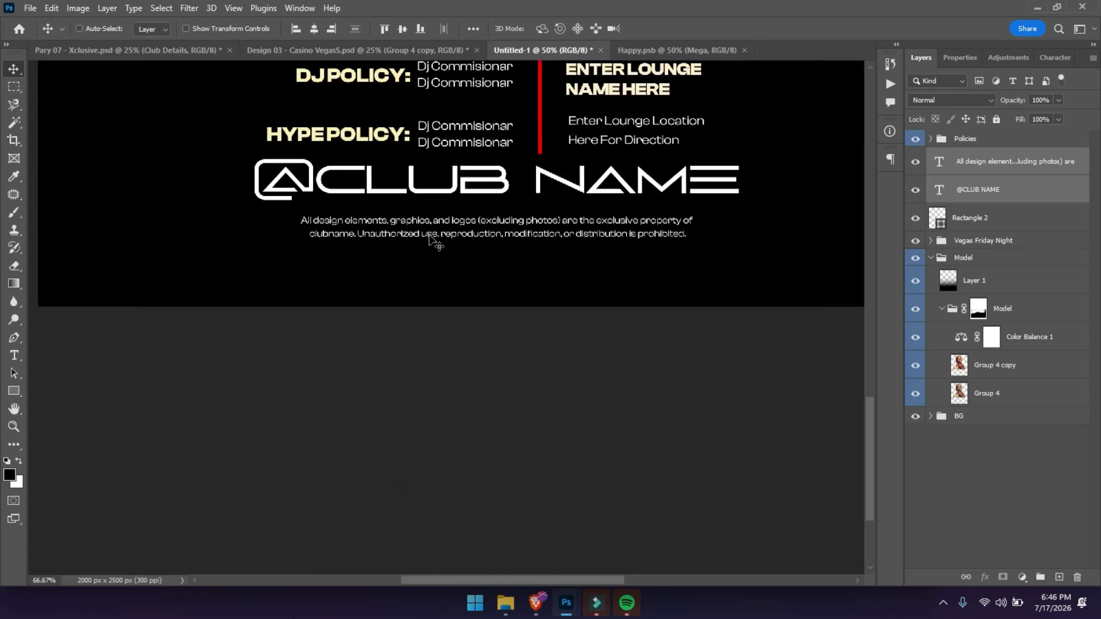
key(t)
click(416, 180)
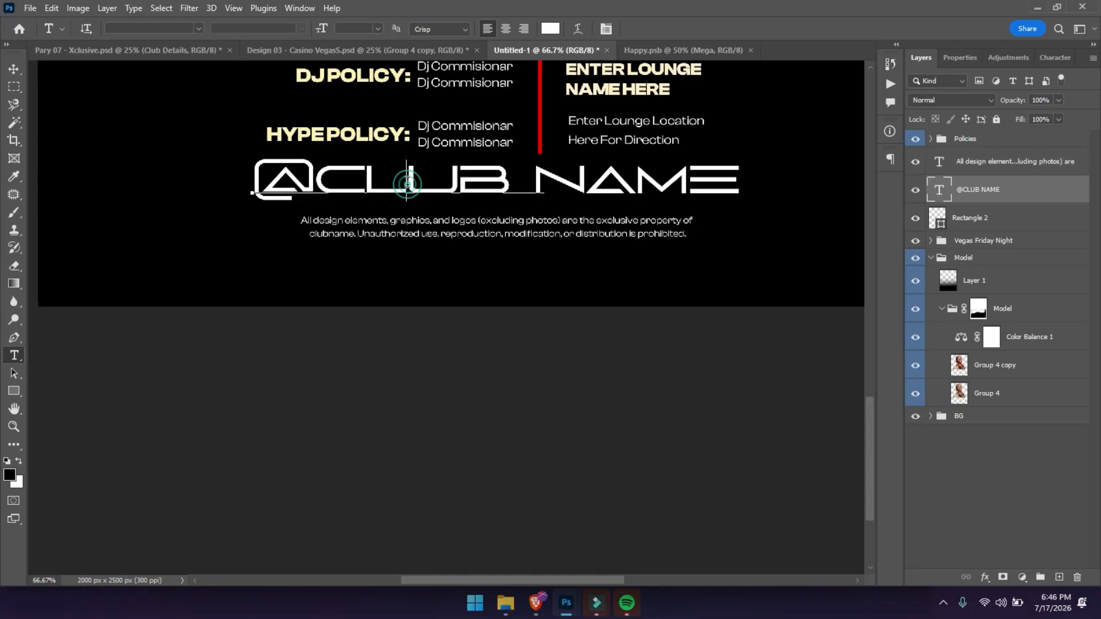
key(ctrl+a)
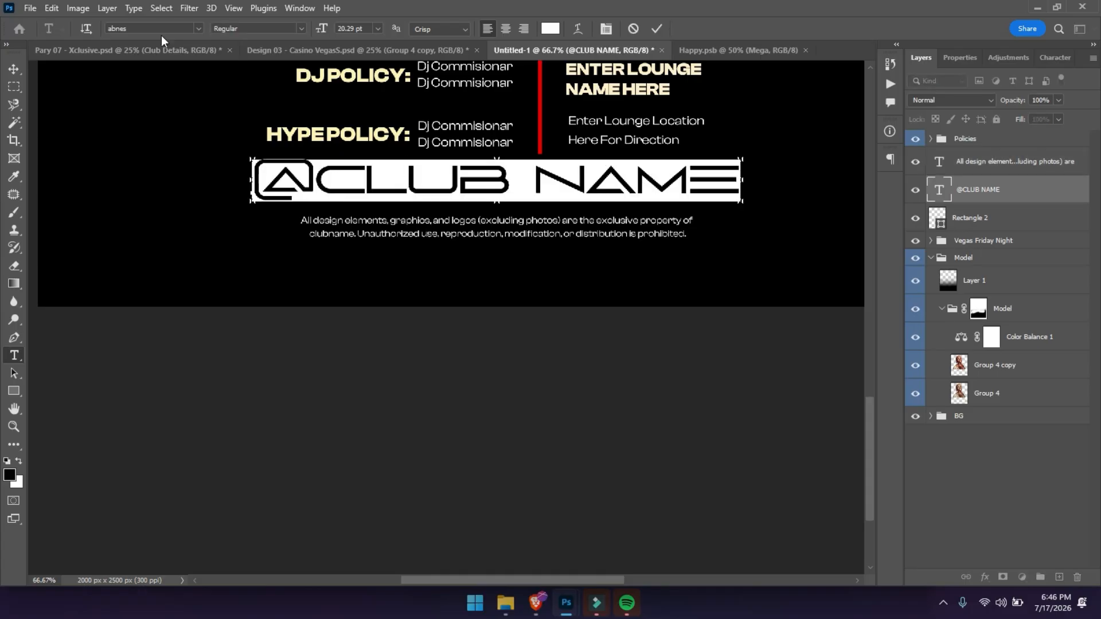
click(142, 31)
drag(313, 176, 535, 204)
drag(611, 204, 776, 235)
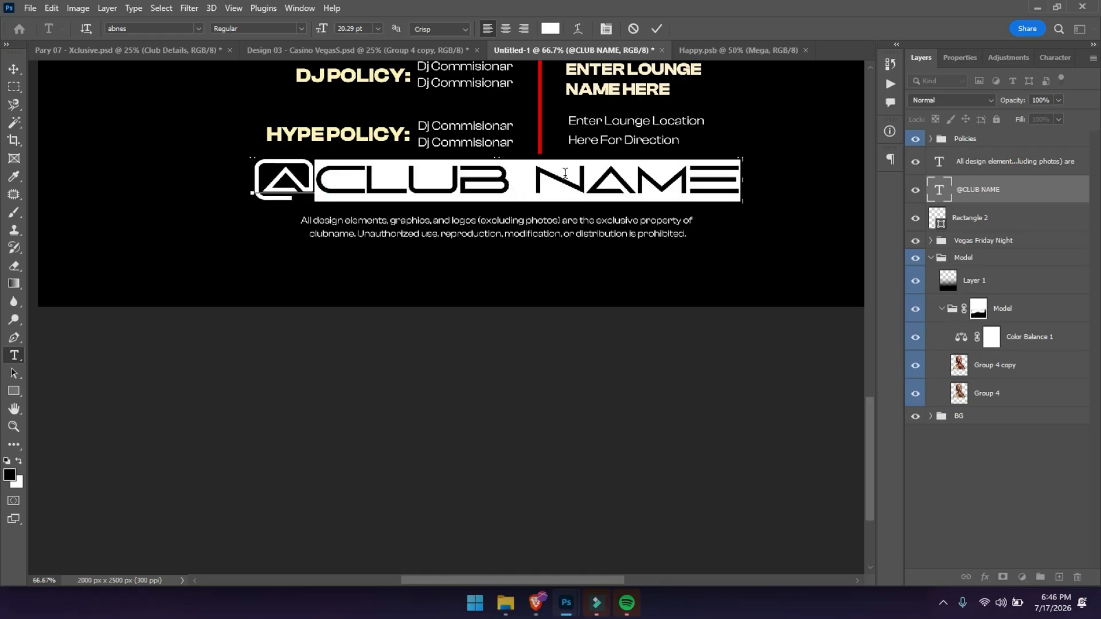
click(657, 28)
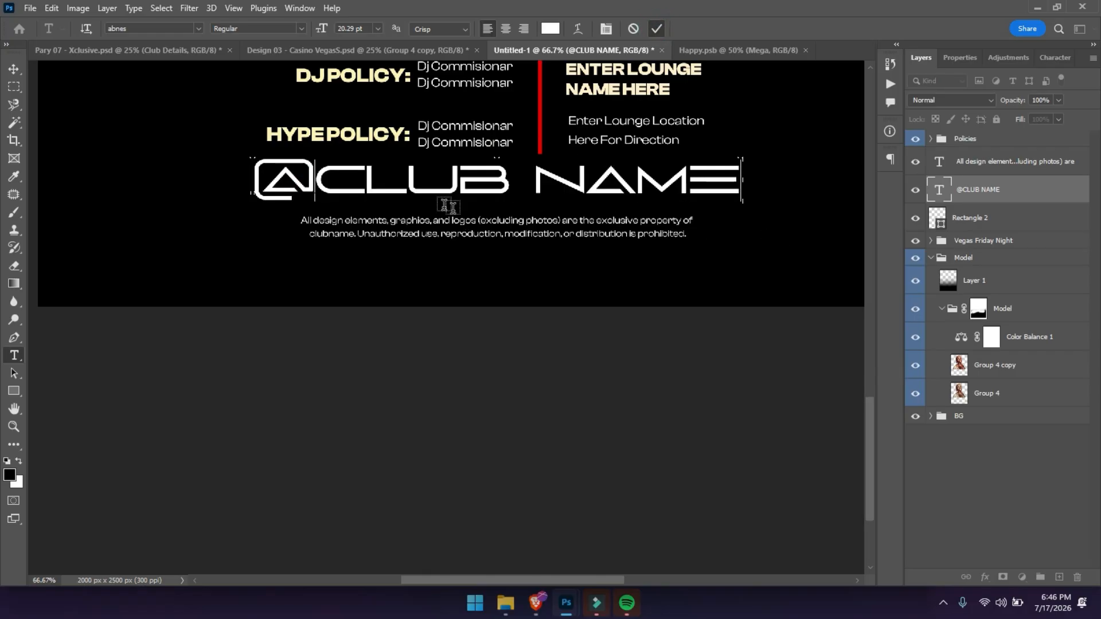
key(v)
drag(469, 227, 469, 220)
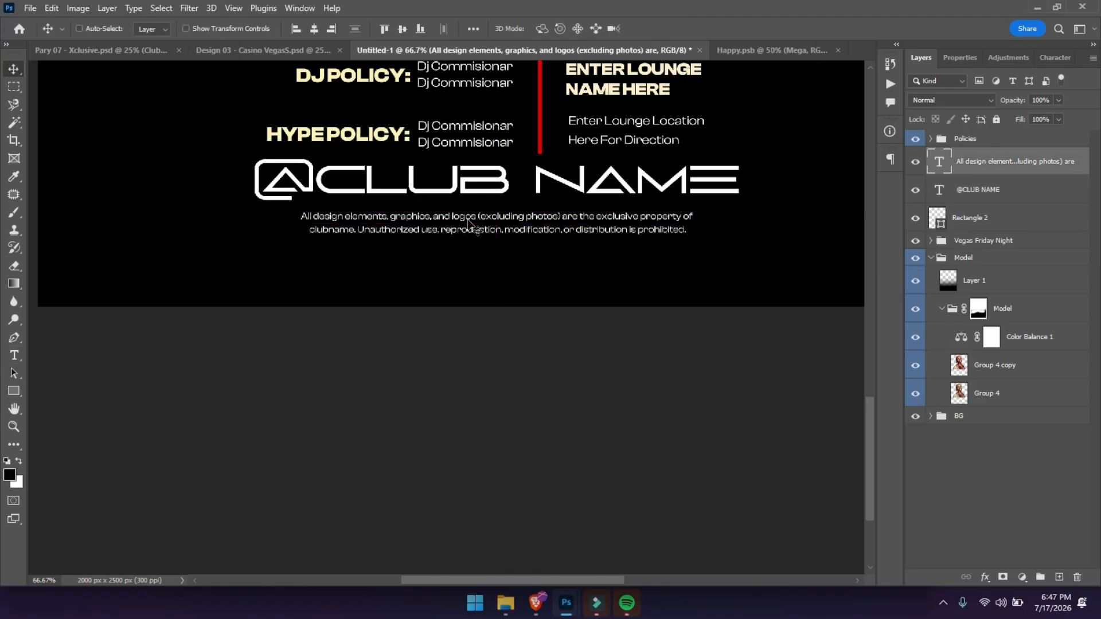
key(ctrl+minus)
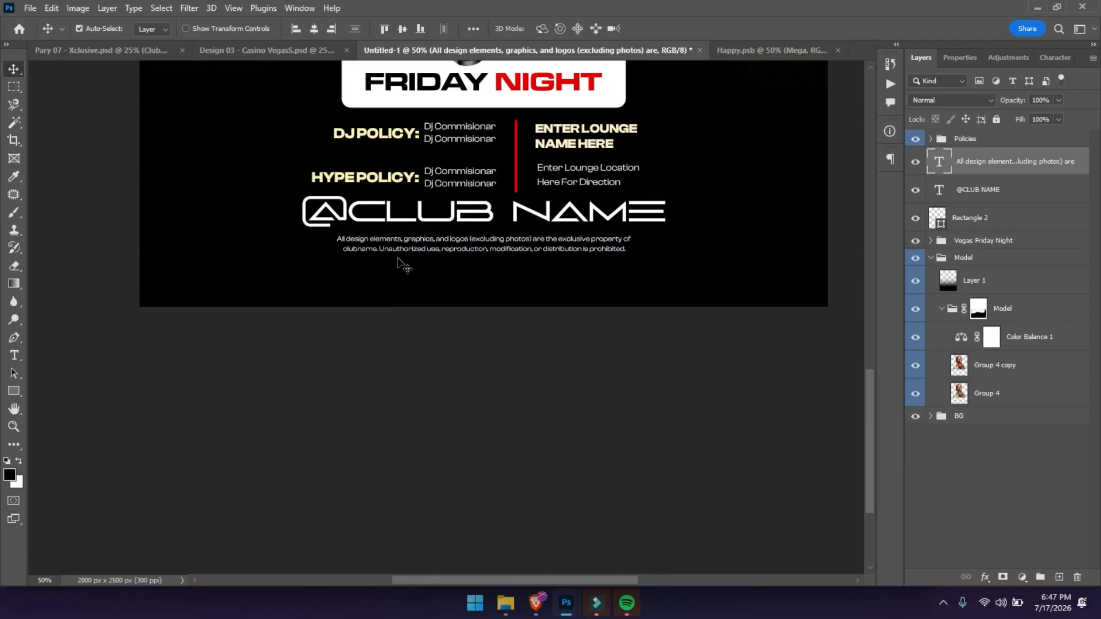
Draw a rectangle about 2264 x 556 px overlapping the flyer's bottom edge, just below the disclaimer, and fill it white
click(14, 390)
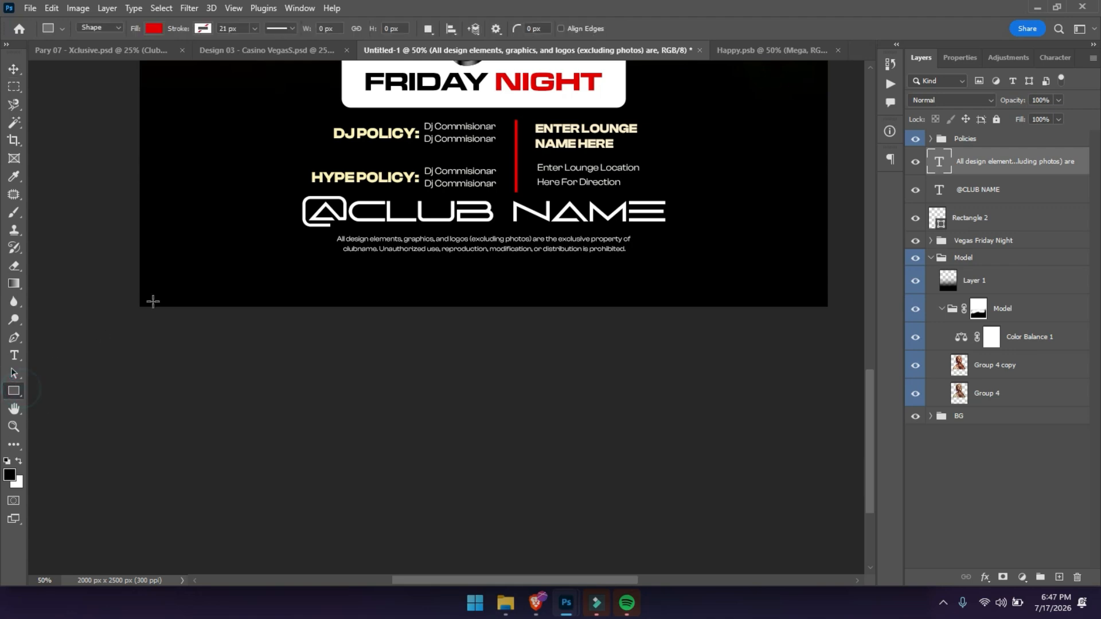
drag(123, 263, 821, 453)
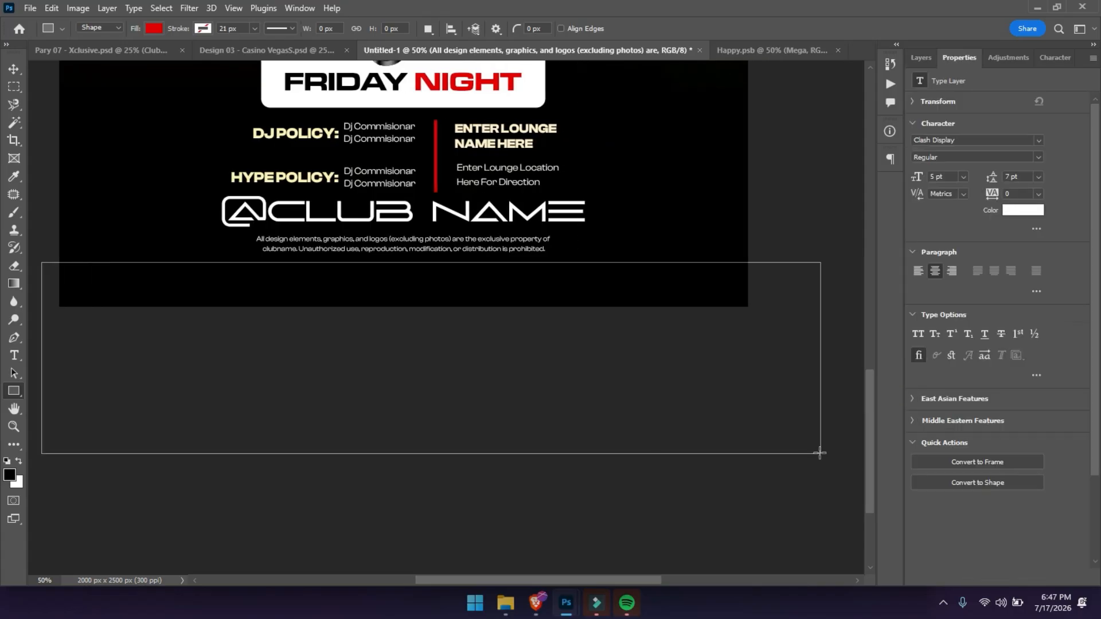
click(153, 28)
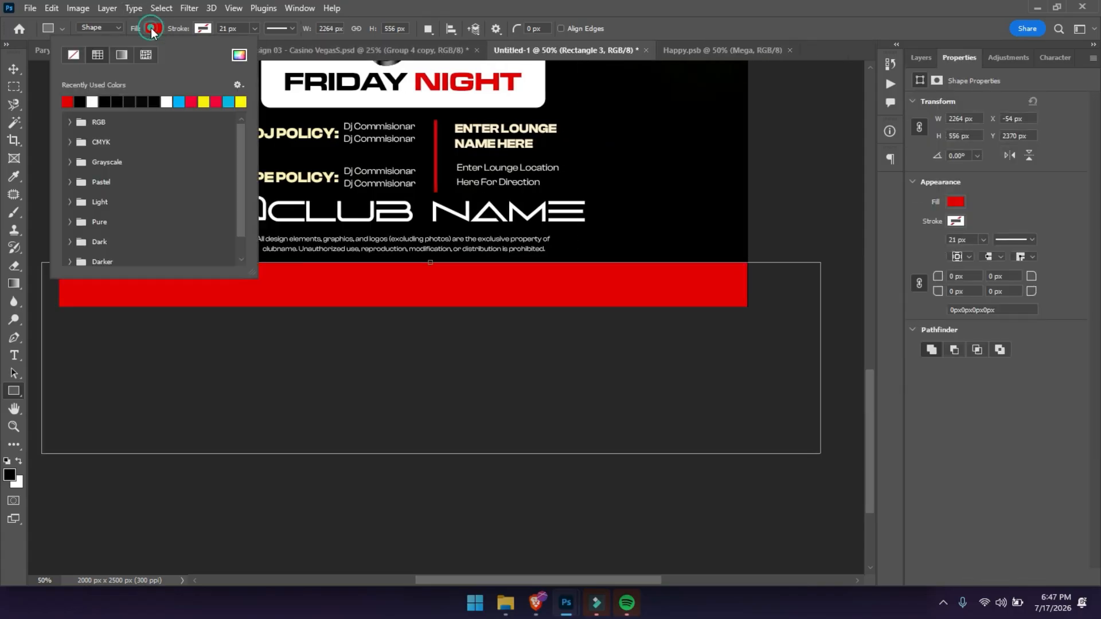
click(93, 101)
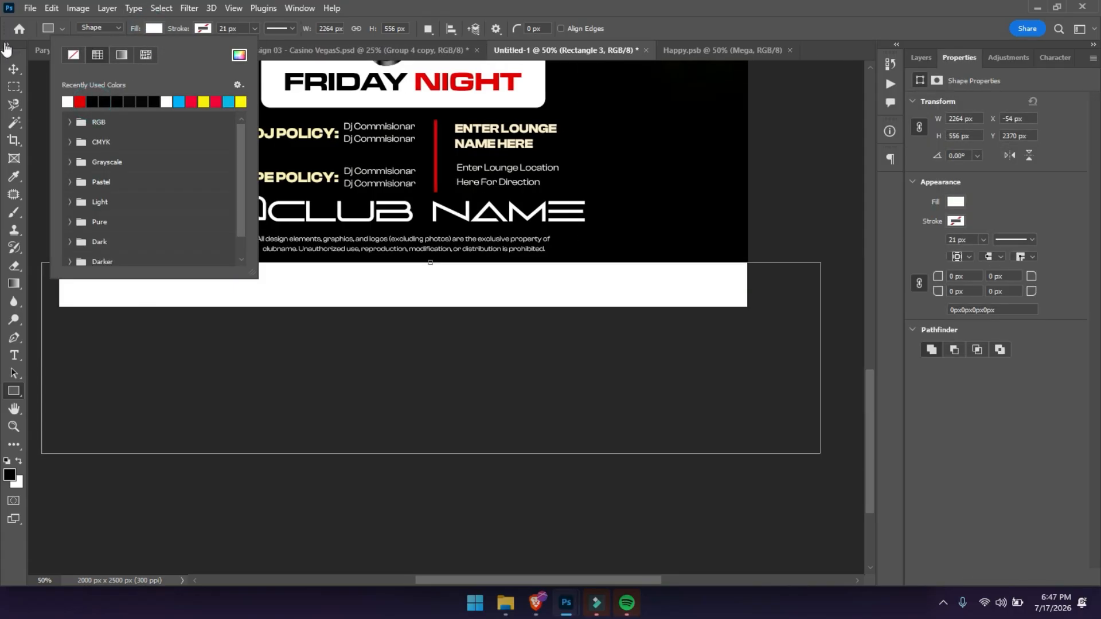
Copy the For Booking and Reservation text from the casino design and position it horizontally centred on the flyer's white bottom strip
click(18, 67)
key(ctrl+0)
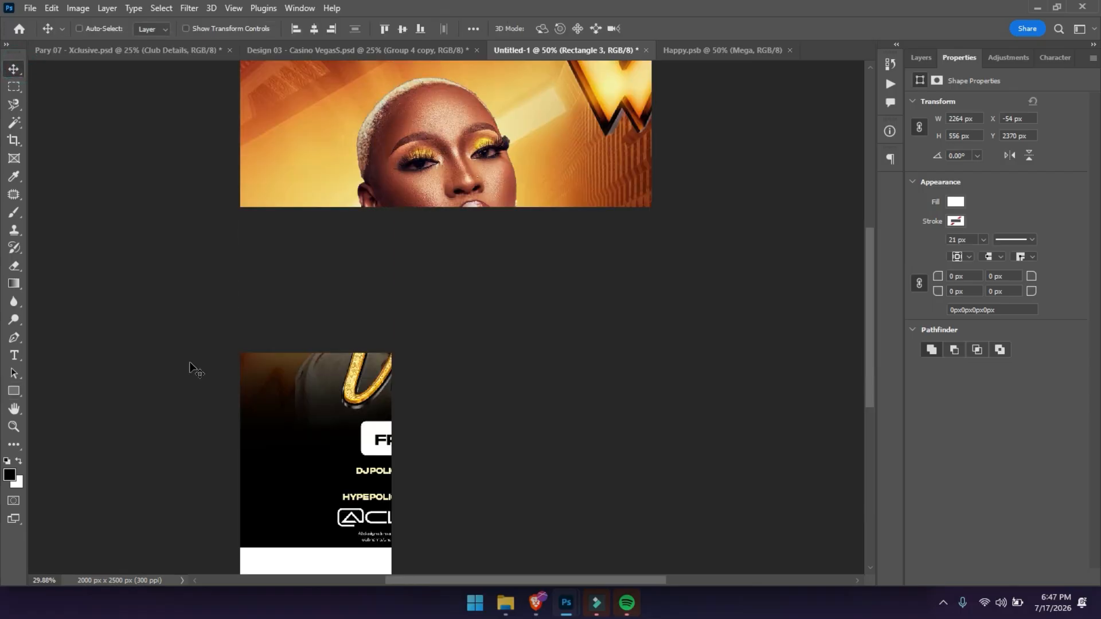
key(ctrl+minus)
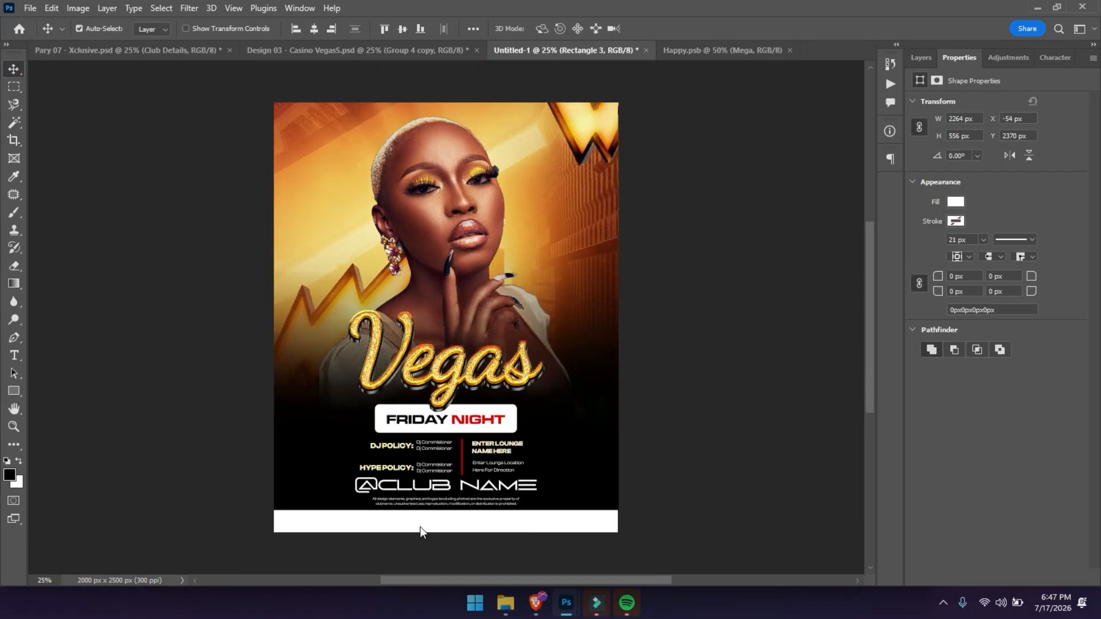
click(489, 468)
click(451, 464)
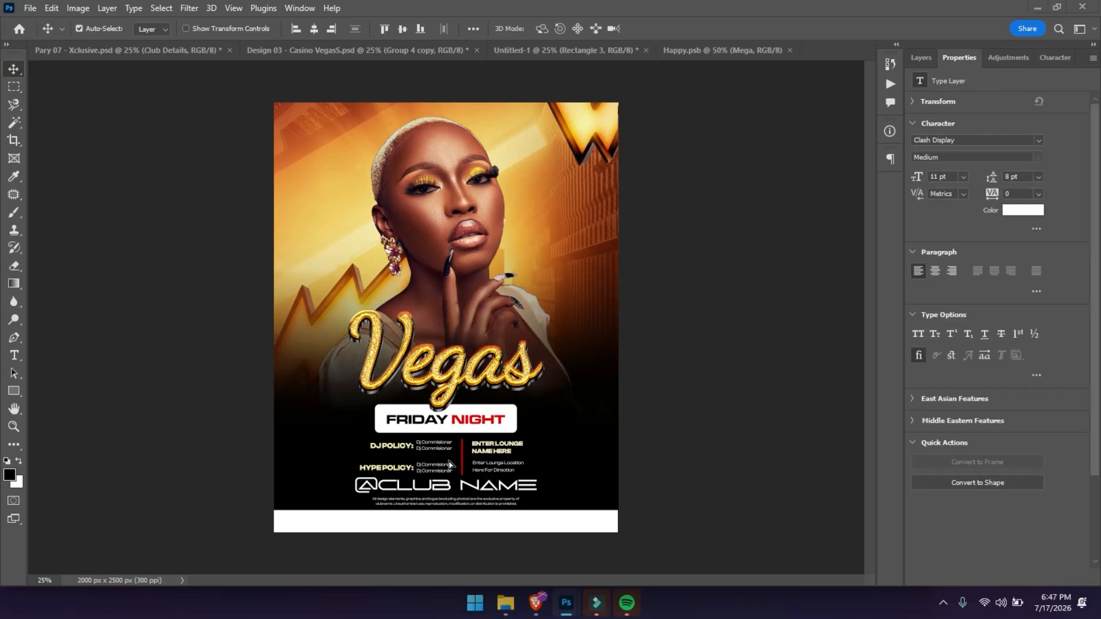
click(173, 480)
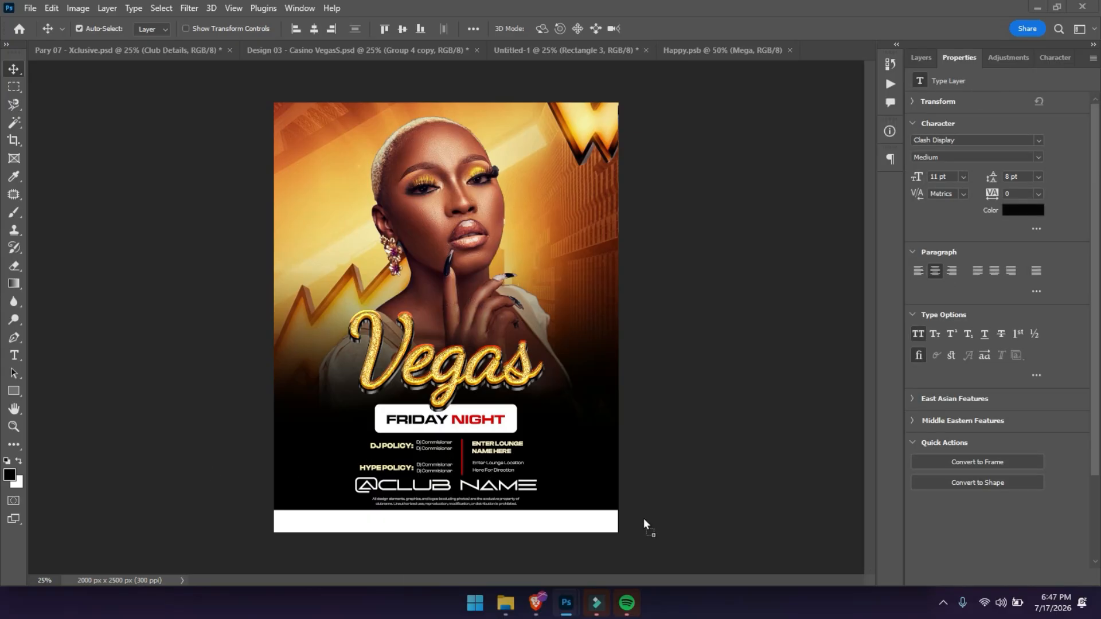
drag(441, 528, 434, 518)
key(shift+Down)
key(shift+Down)
key(shift+Right)
key(shift+Right)
key(shift+Right)
key(shift+Right)
key(shift+Right)
key(shift+Right)
key(shift+Right)
key(shift+Right)
key(shift+Right)
key(shift+Right)
key(shift+Right)
key(shift+Right)
key(shift+Right)
key(shift+Right)
key(shift+Right)
key(shift+Right)
key(shift+Right)
key(shift+Right)
key(shift+Right)
key(shift+Right)
key(shift+Right)
key(shift+Right)
key(shift+Right)
key(shift+Right)
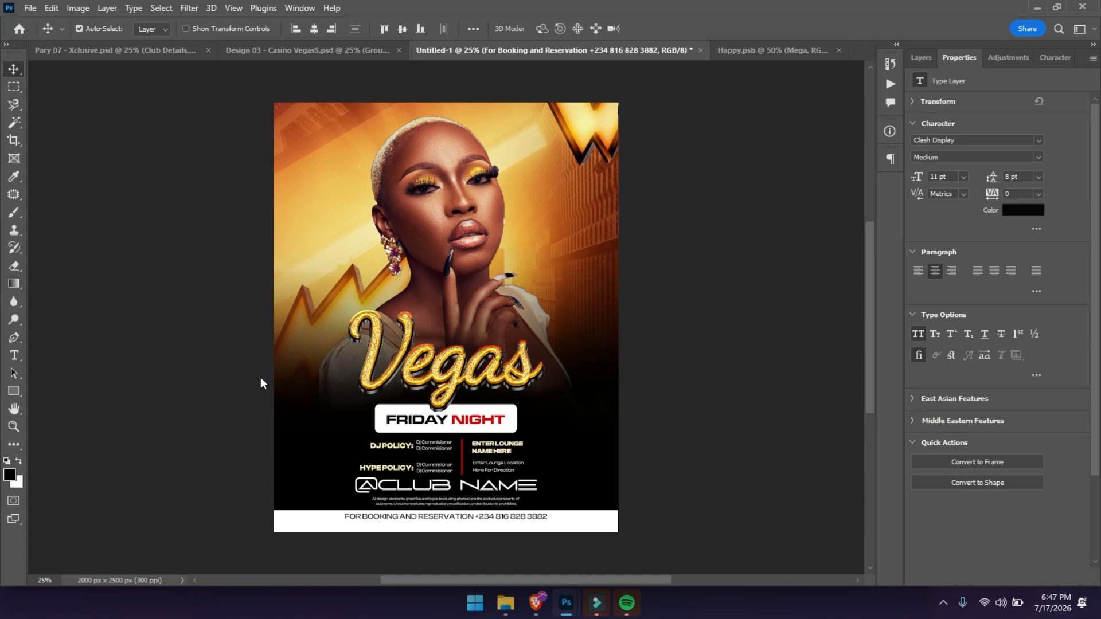
Hide the casino design's Color Fill 1 layer and copy its gold Group 5 element to the flyer's lower-left corner, beneath the white strip layer
key(ctrl+s)
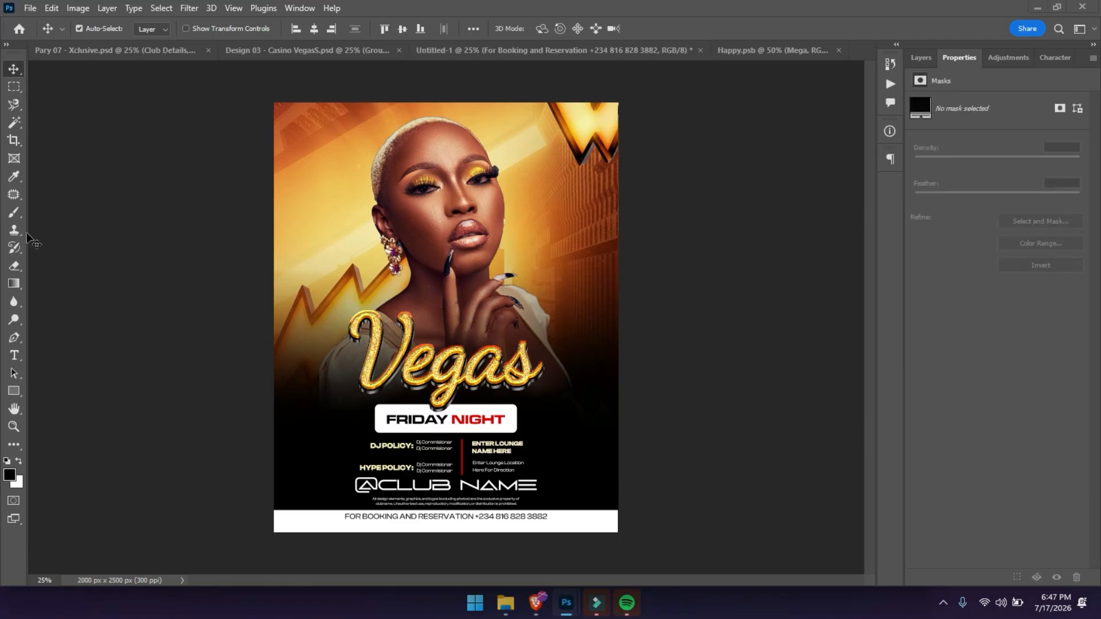
click(920, 58)
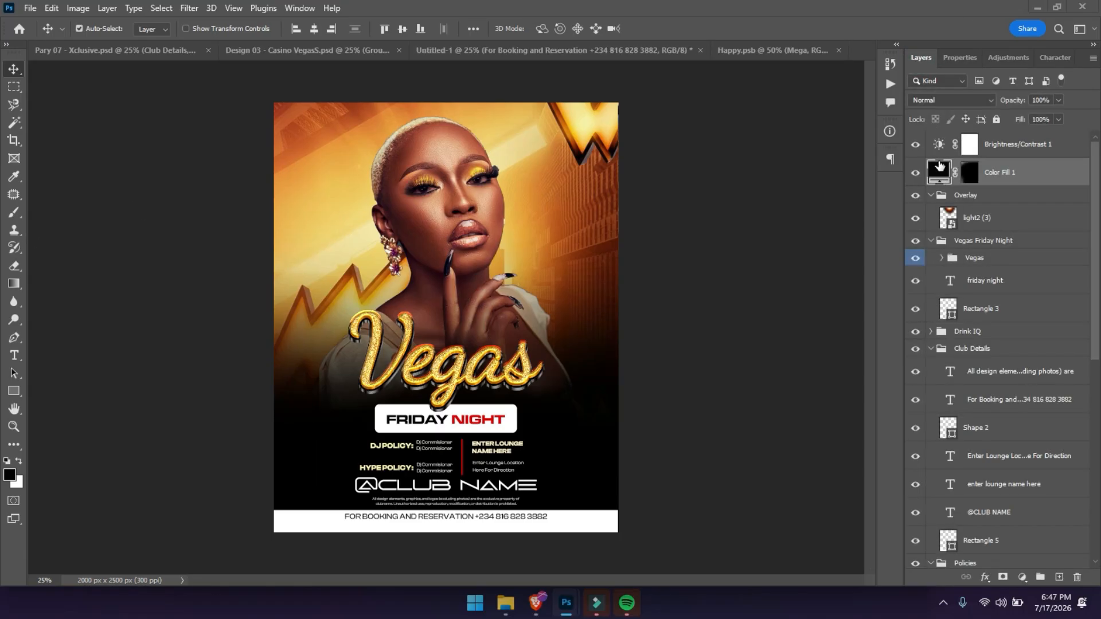
click(916, 173)
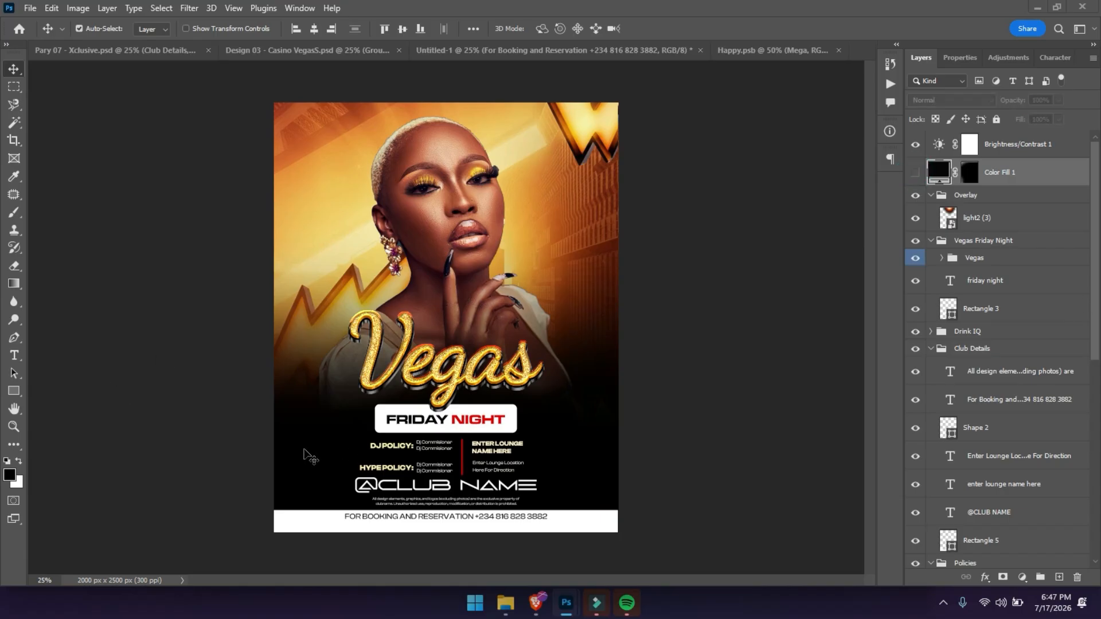
click(294, 406)
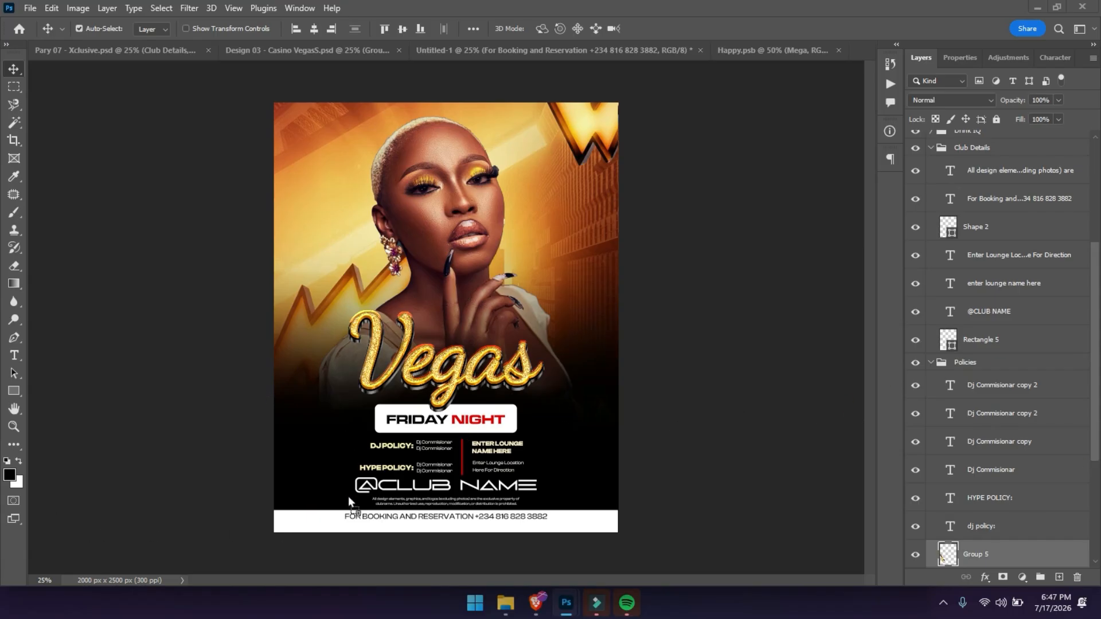
drag(326, 469, 369, 504)
drag(980, 170, 980, 235)
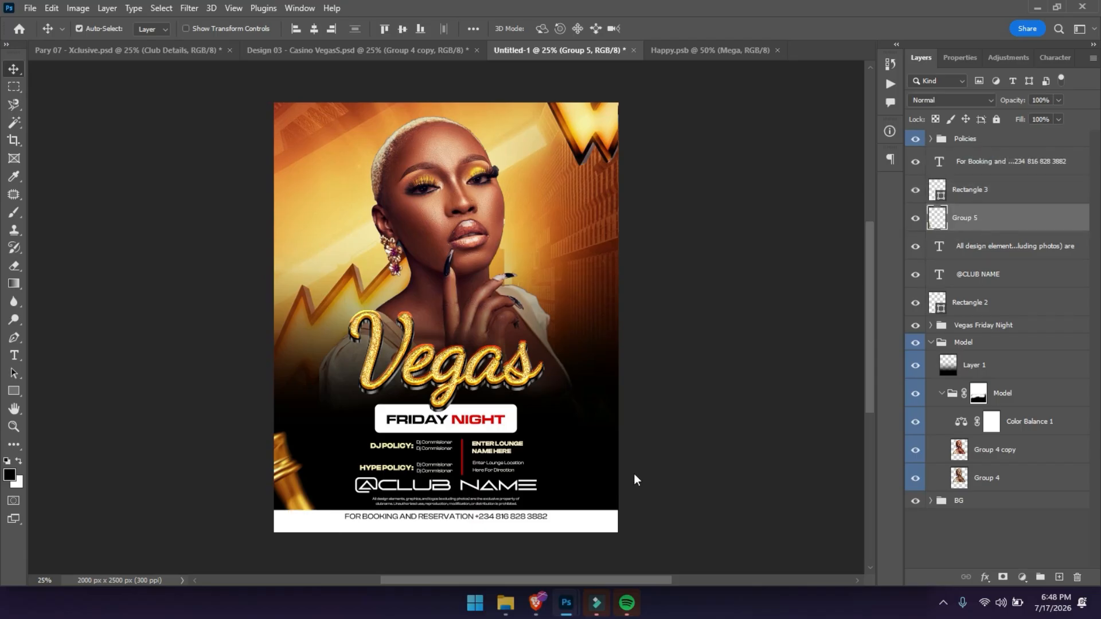
Copy the Drink Respnsibly text and DRINK IQ logo from the casino design to the flyer's lower-right area, just above the white strip
click(605, 432)
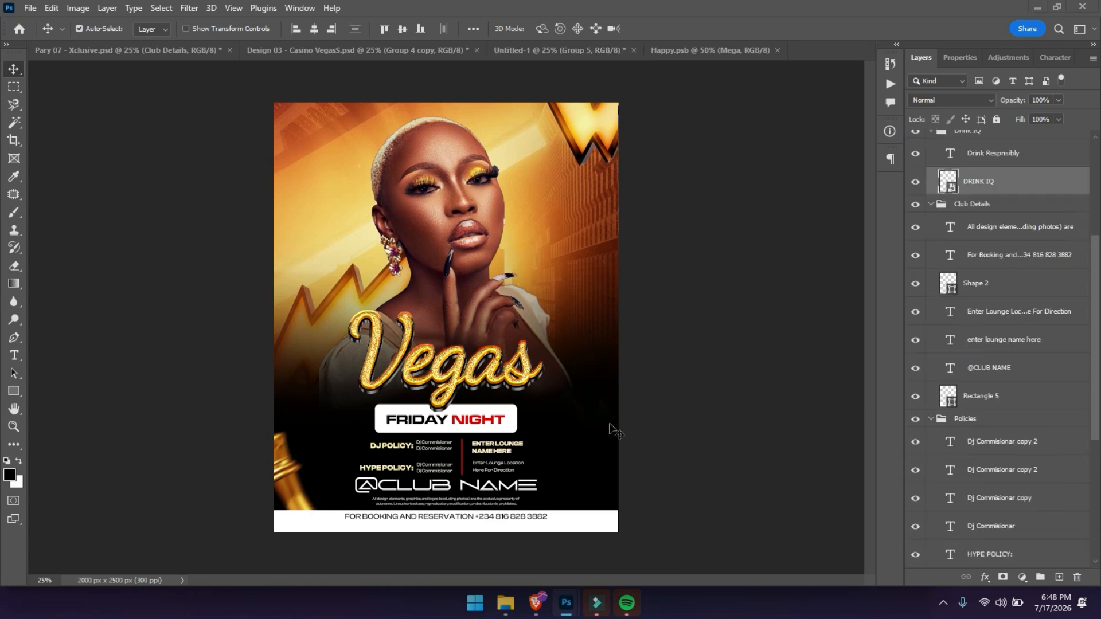
shift+click(608, 422)
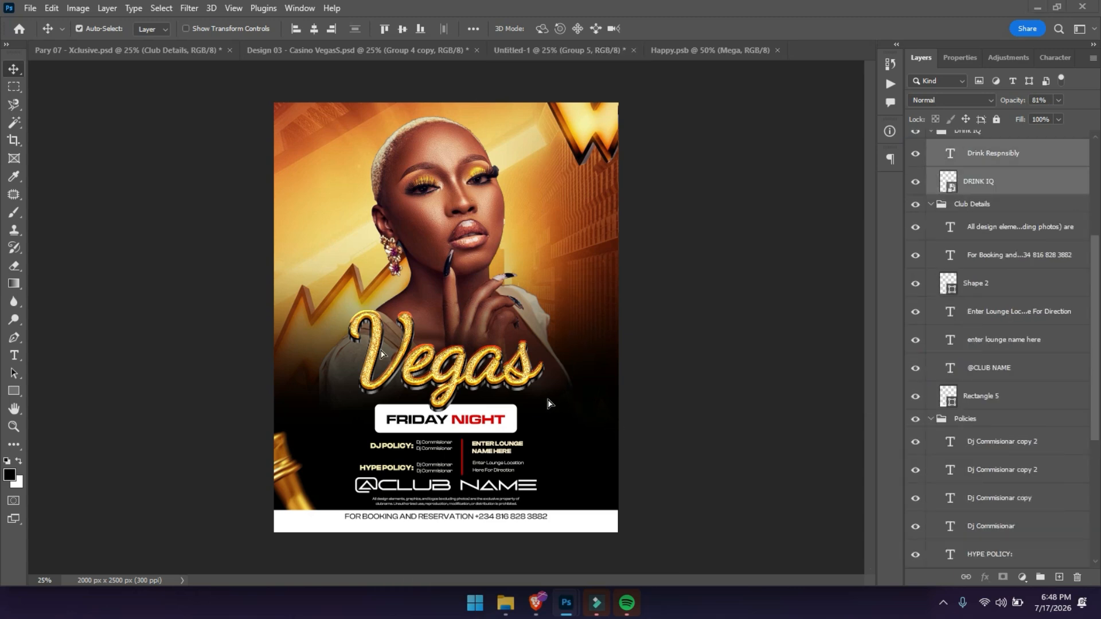
drag(621, 453, 580, 488)
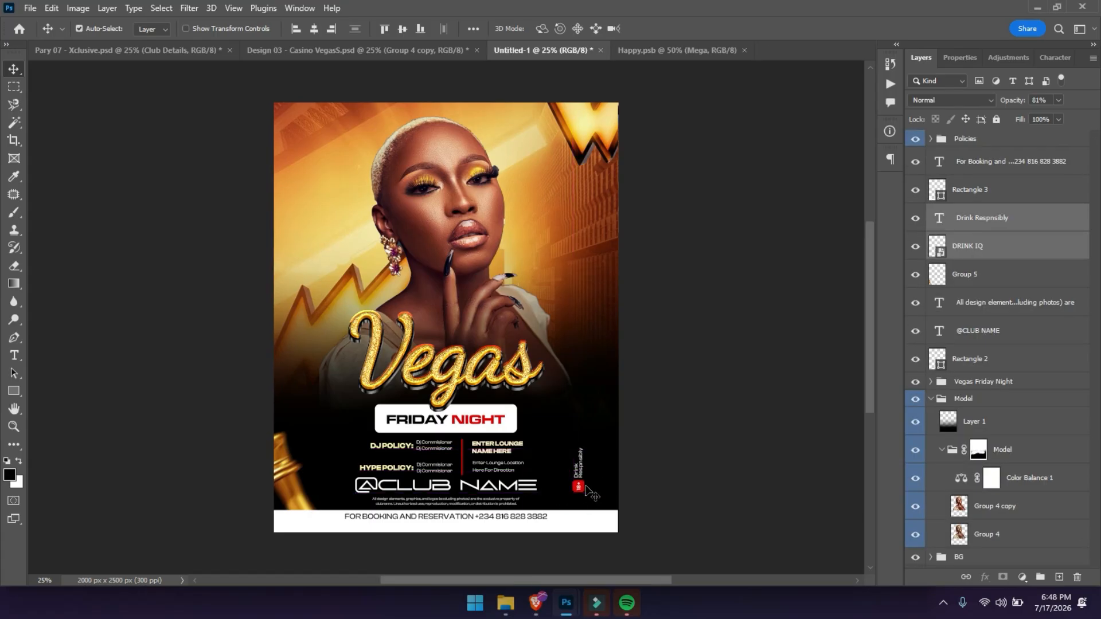
key(shift+Right)
key(shift+Right)
key(shift+Right)
key(shift+Right)
key(shift+Right)
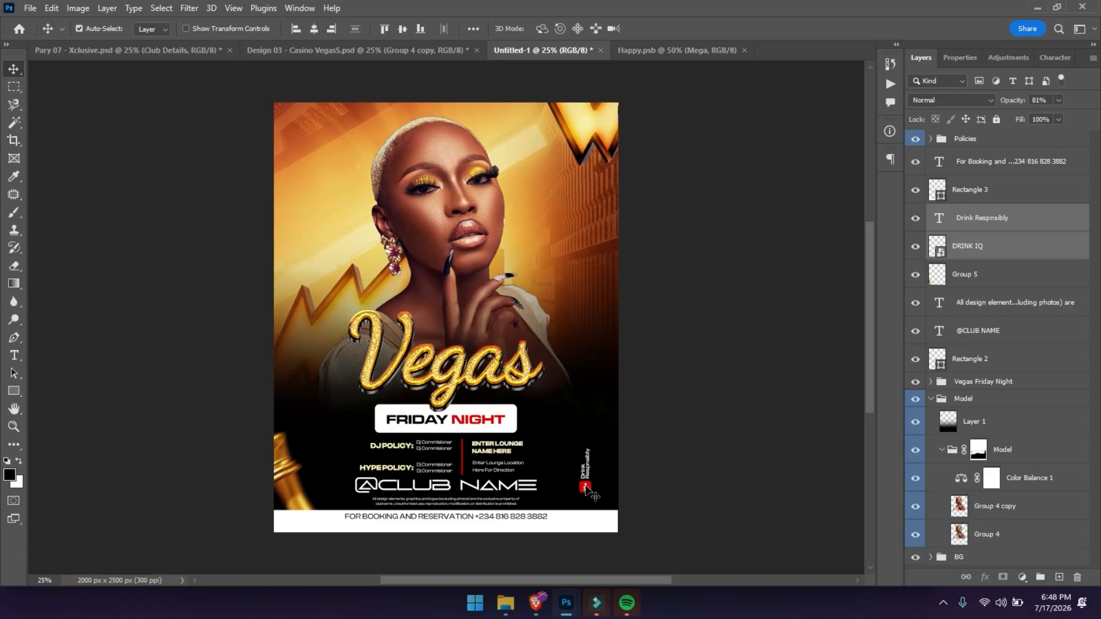
Draw a rectangle about 282 x 296 px beside the woman's face and fill it near-black
click(16, 395)
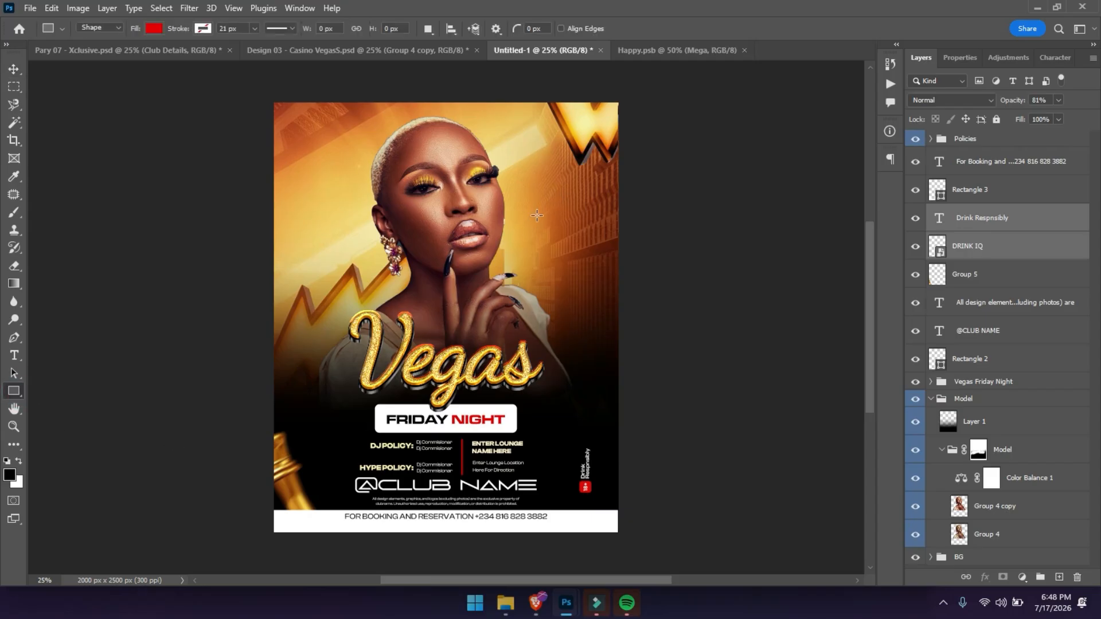
drag(536, 195, 534, 250)
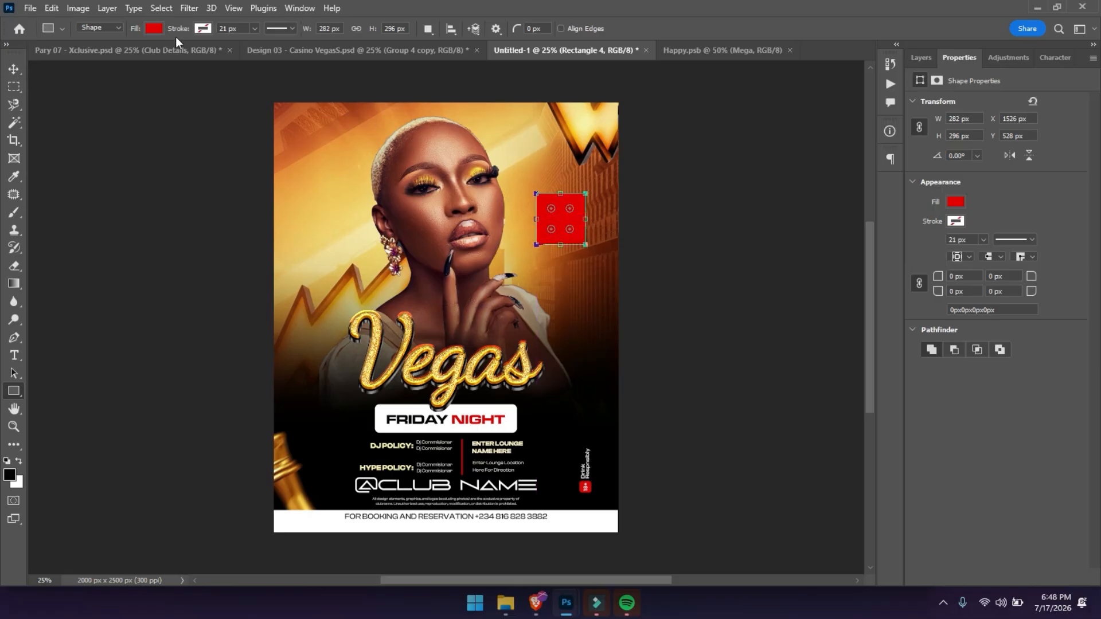
click(155, 29)
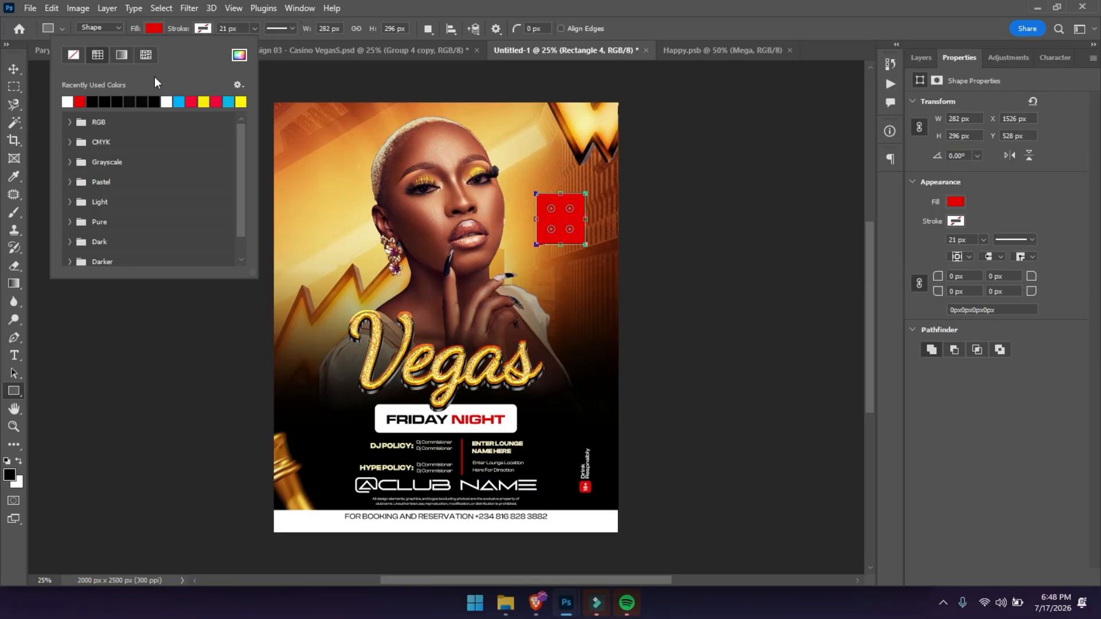
click(238, 55)
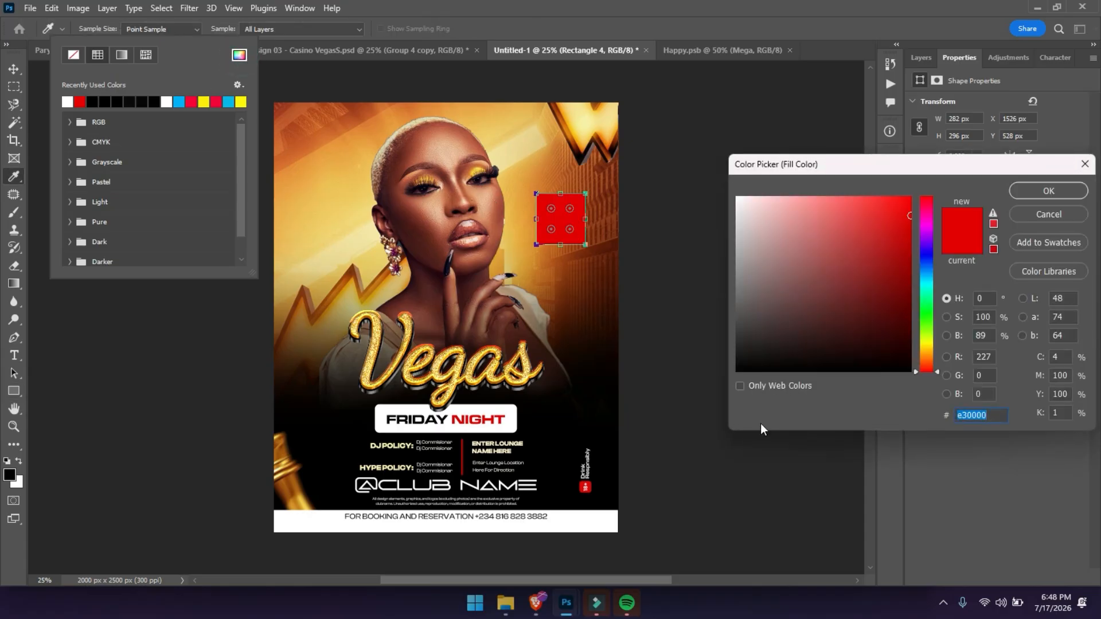
drag(747, 351, 734, 359)
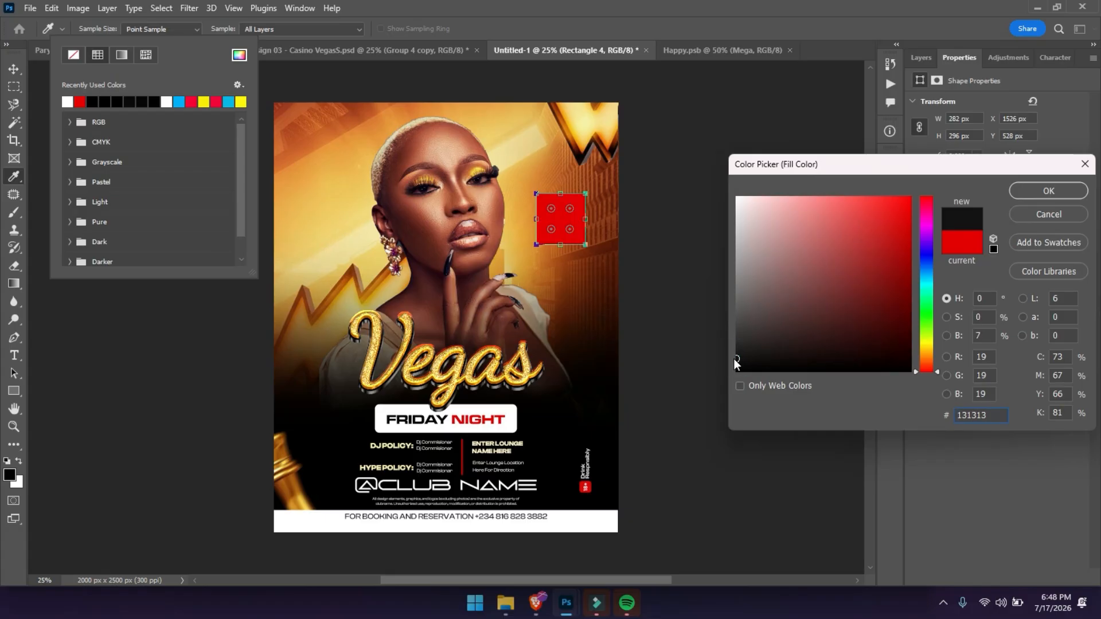
drag(734, 358, 733, 360)
click(1047, 190)
Add white text reading 6TH AUG 2026 on three lines over the near-black square
key(ctrl+plus)
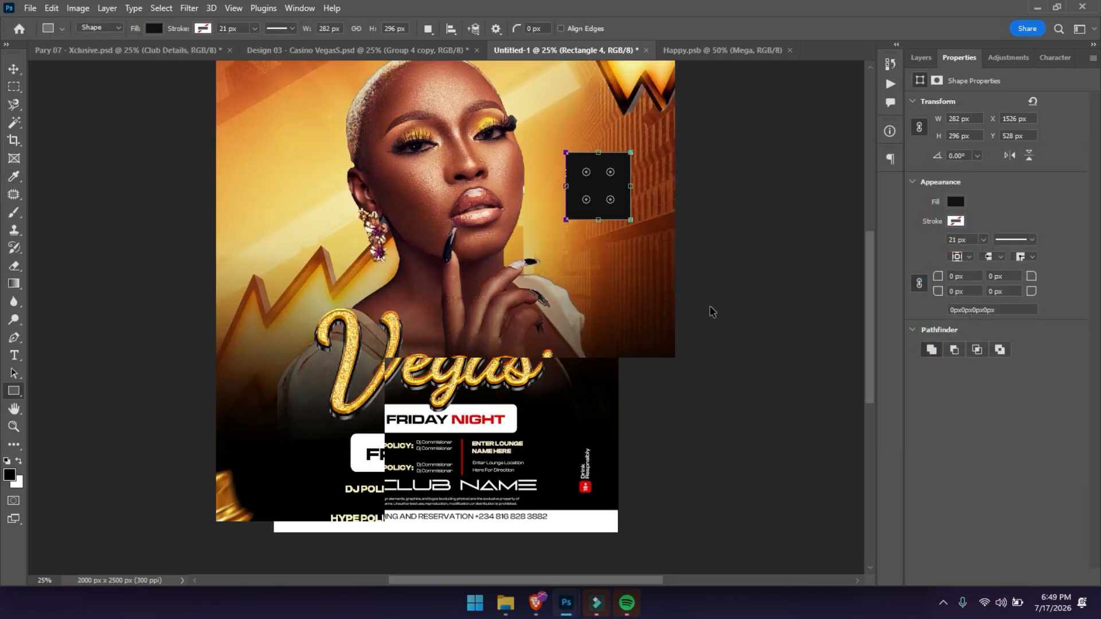
key(v)
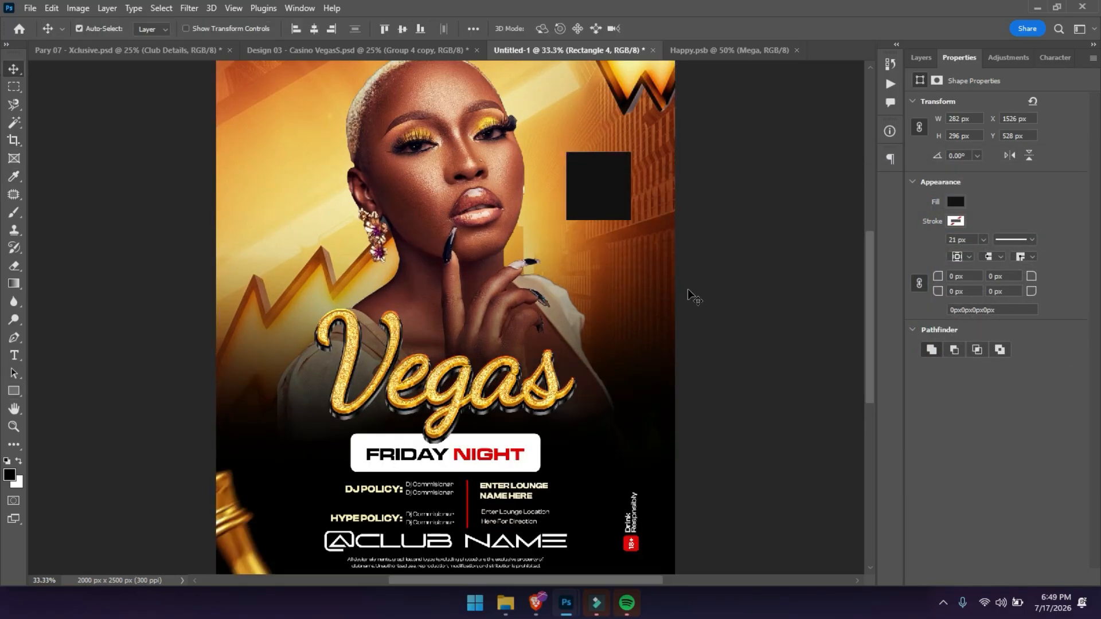
key(t)
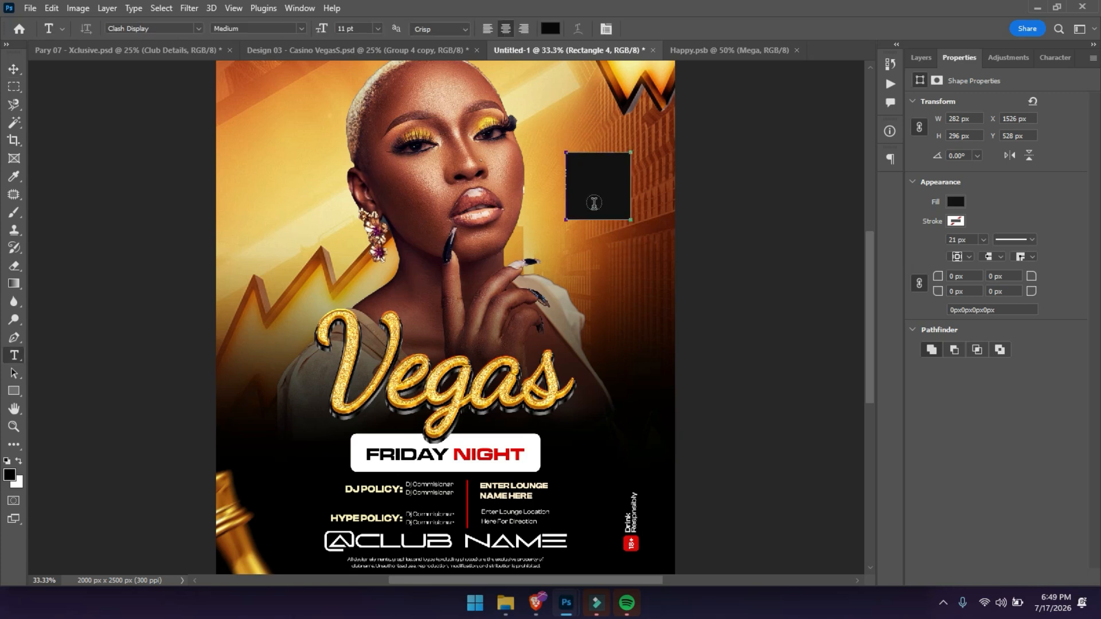
click(576, 162)
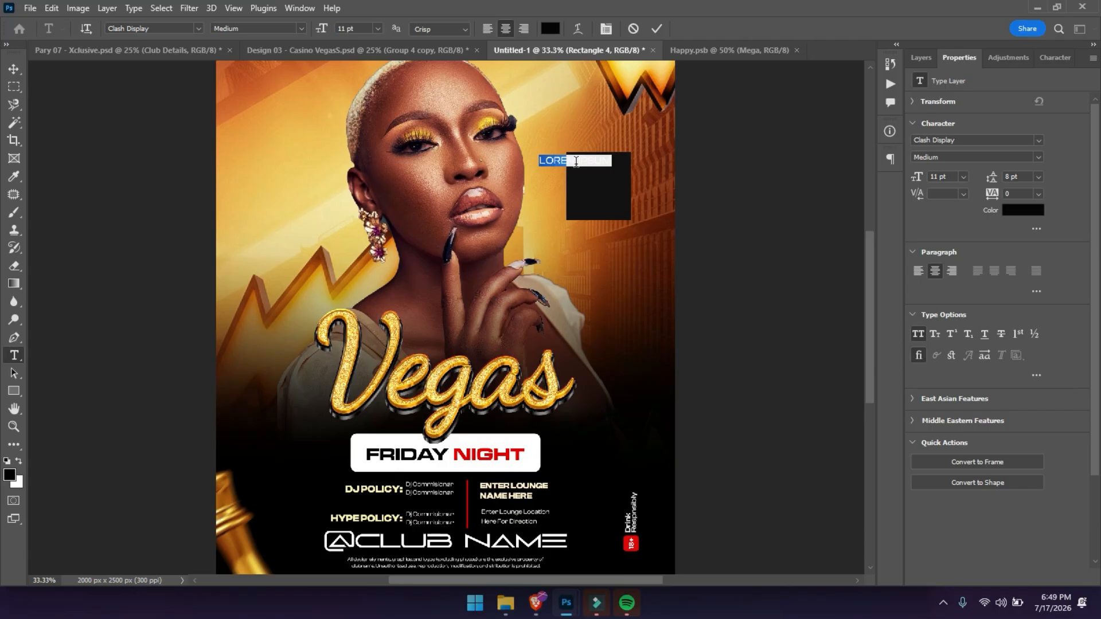
text(OCT)
key(ctrl+a)
click(550, 29)
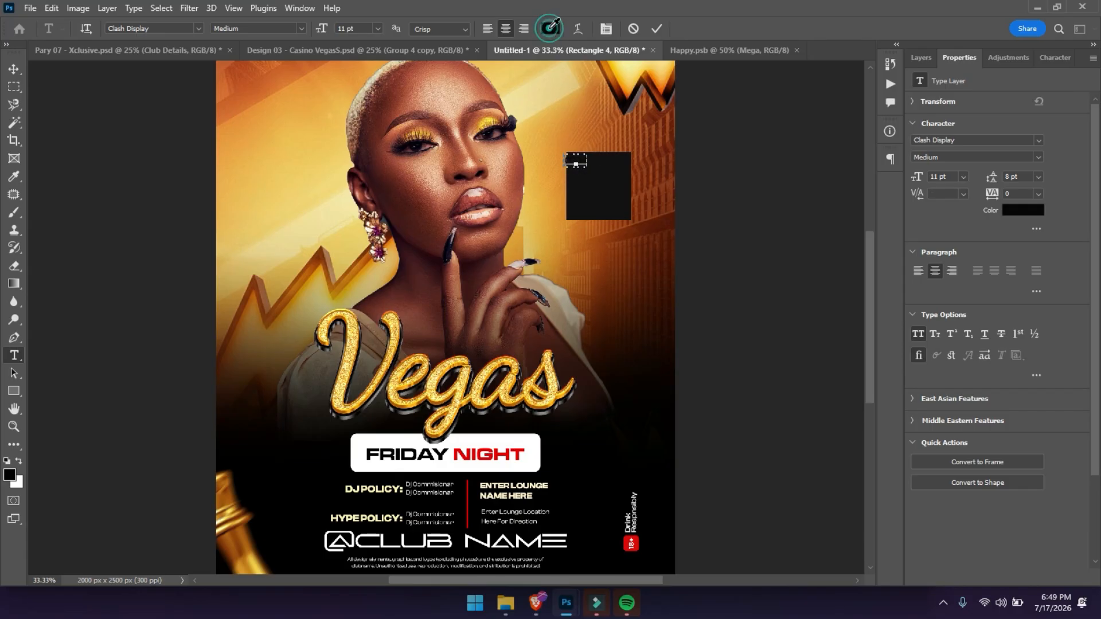
text(ffffff)
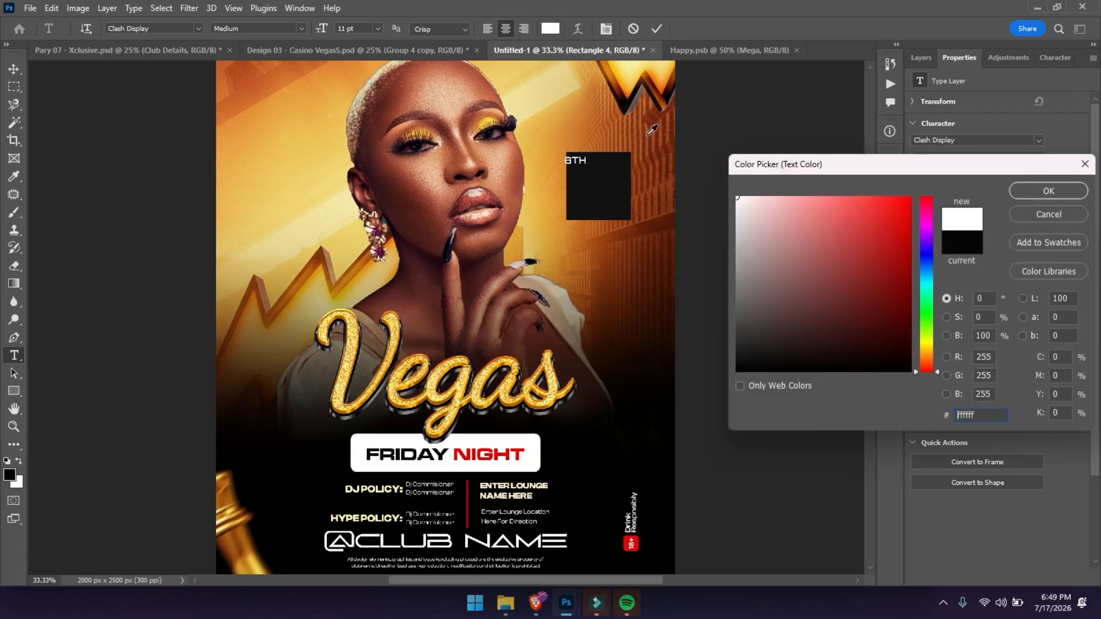
key(Return)
key(Right)
text(AU)
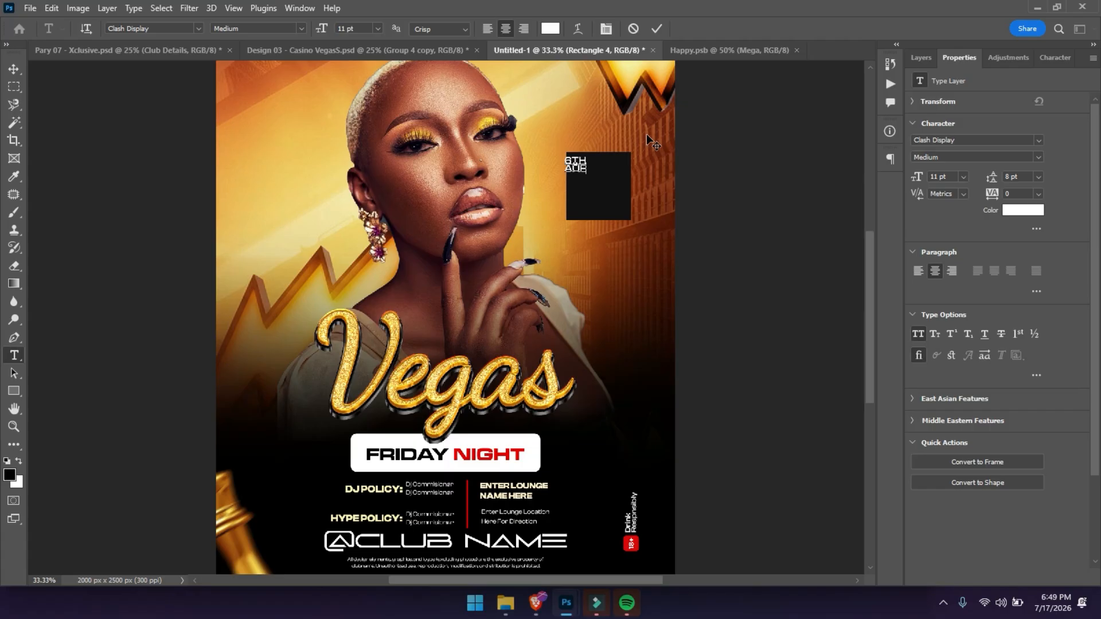
key(BackSpace)
text(6)
Format the date text as left-aligned Clash Display Bold at 17 pt with 15 pt leading
key(ctrl+a)
drag(992, 178, 1000, 179)
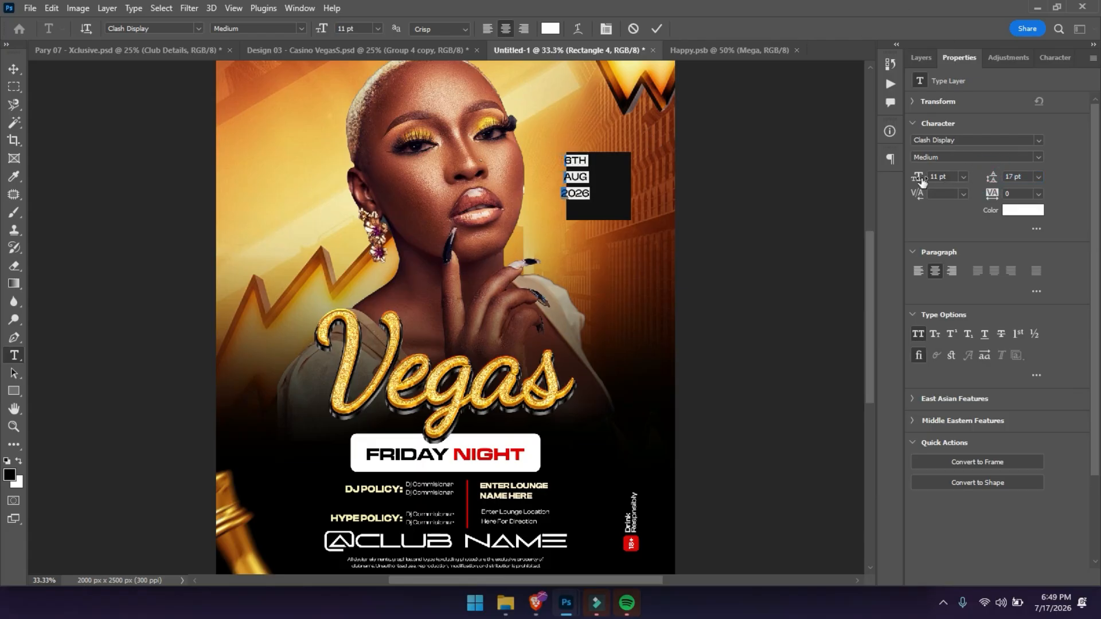
drag(919, 178, 923, 181)
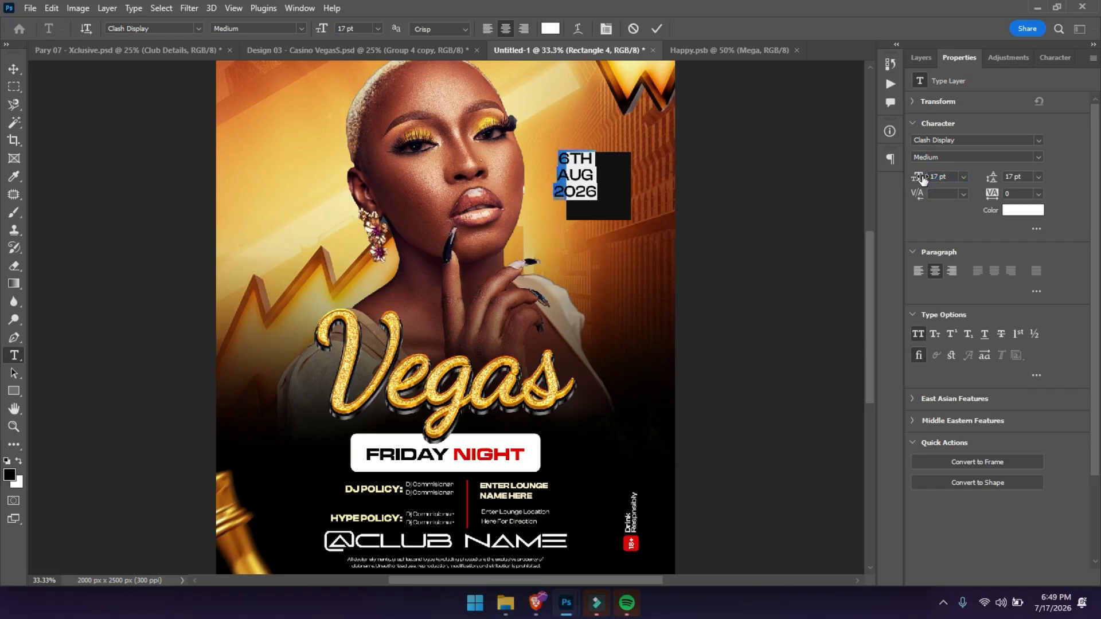
click(918, 271)
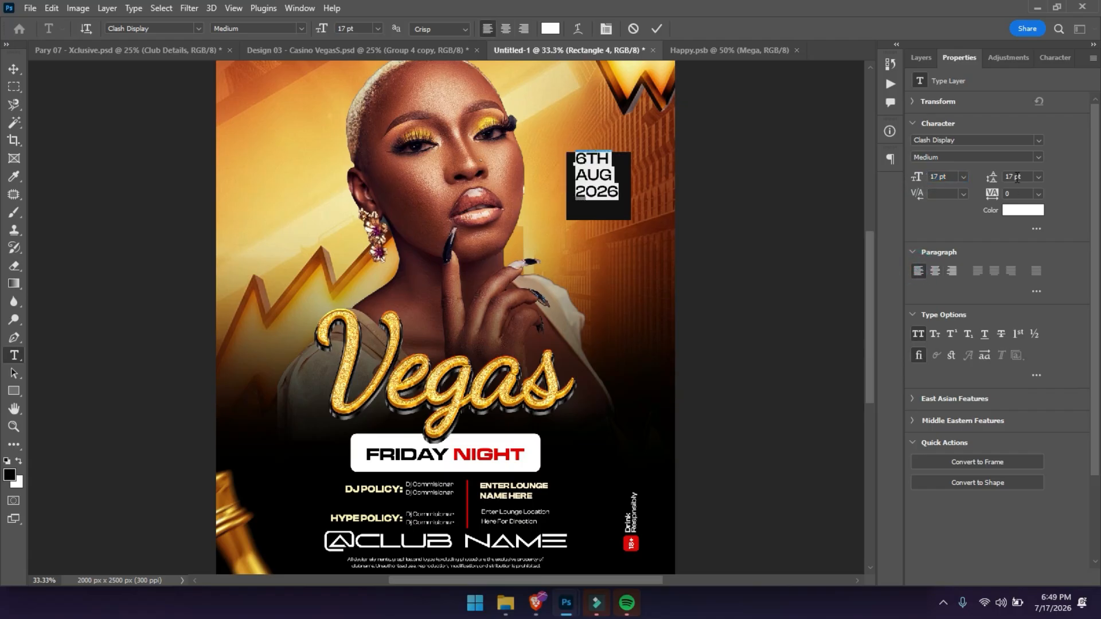
click(1038, 156)
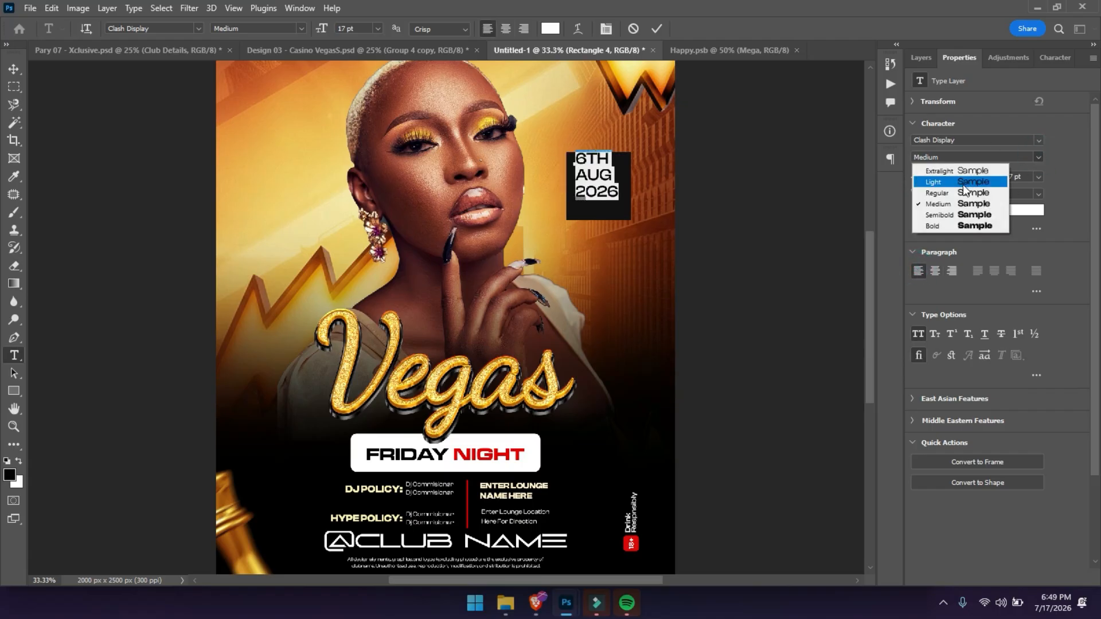
click(946, 226)
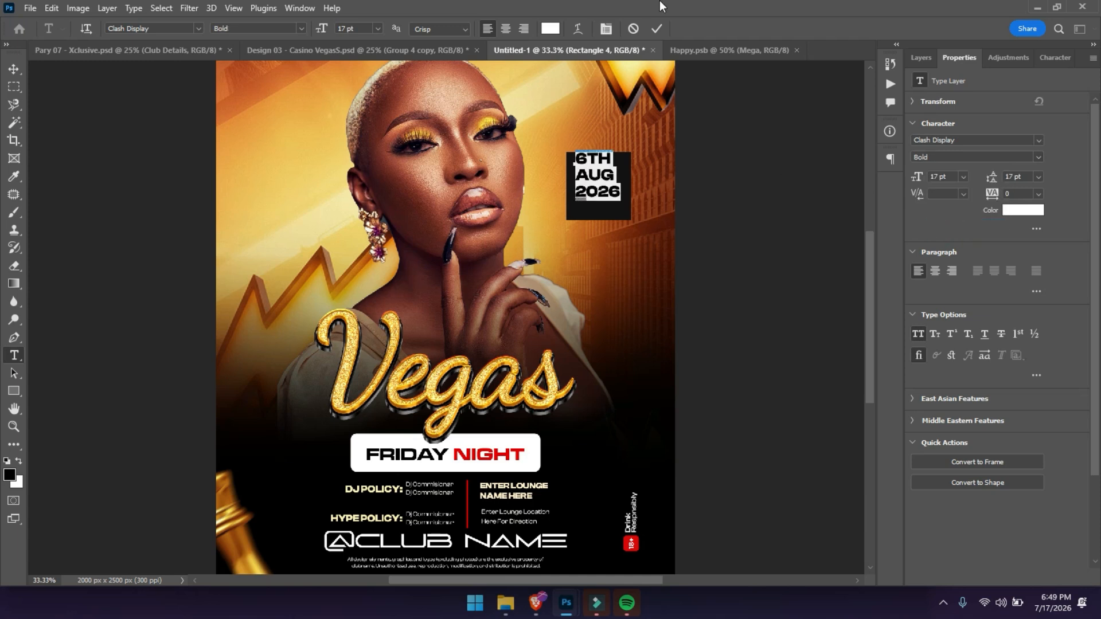
drag(990, 178, 986, 179)
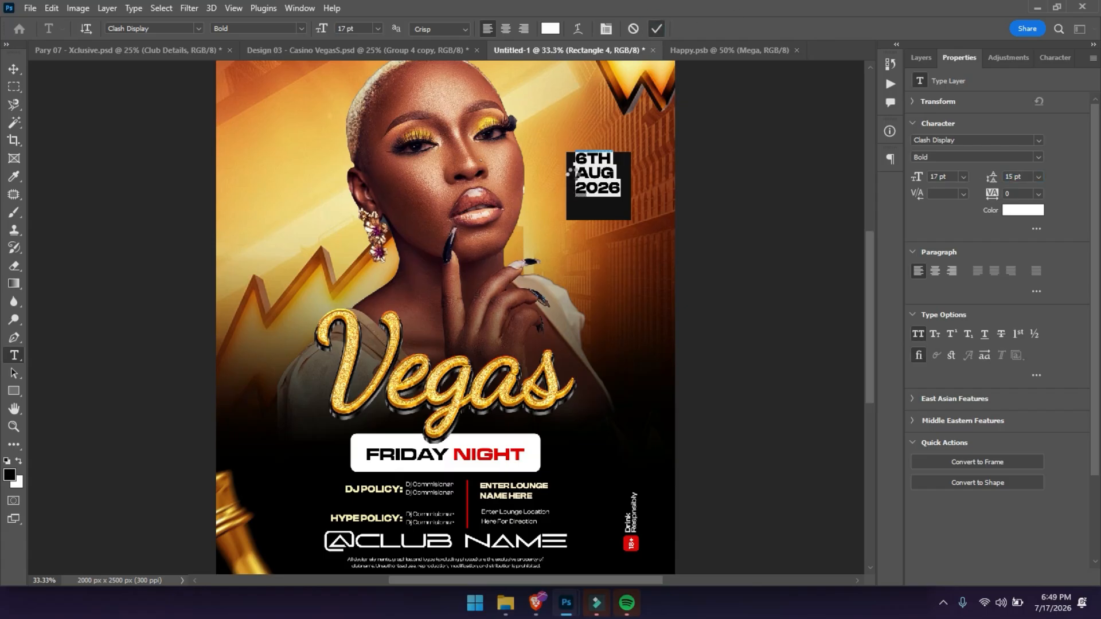
click(656, 29)
Reposition the date text so it sits centred within the near-black square
click(14, 68)
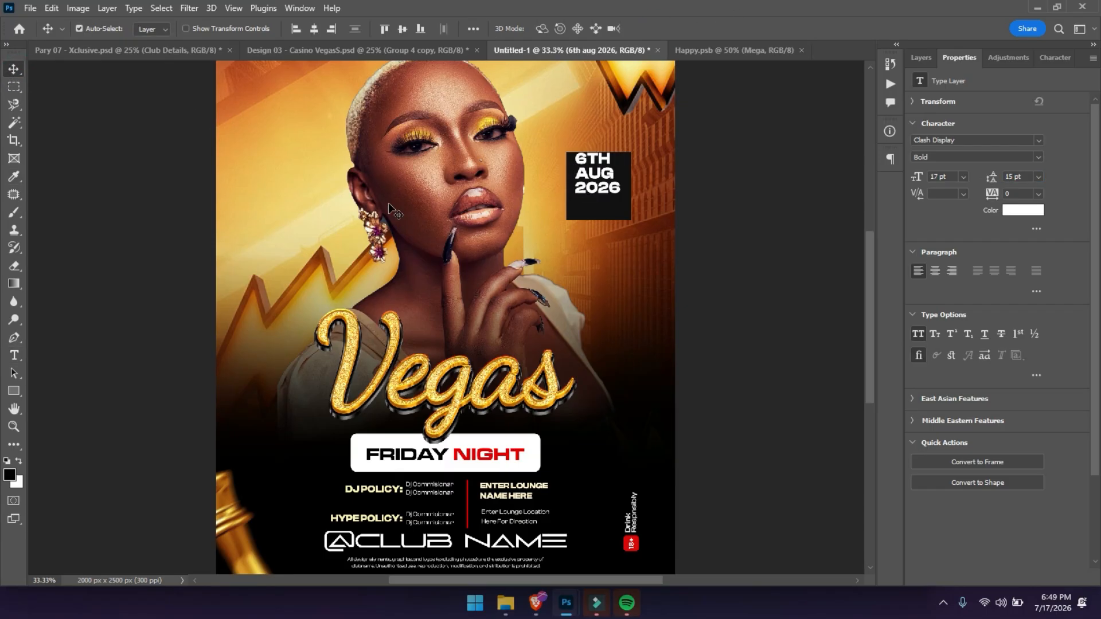
drag(598, 176, 599, 189)
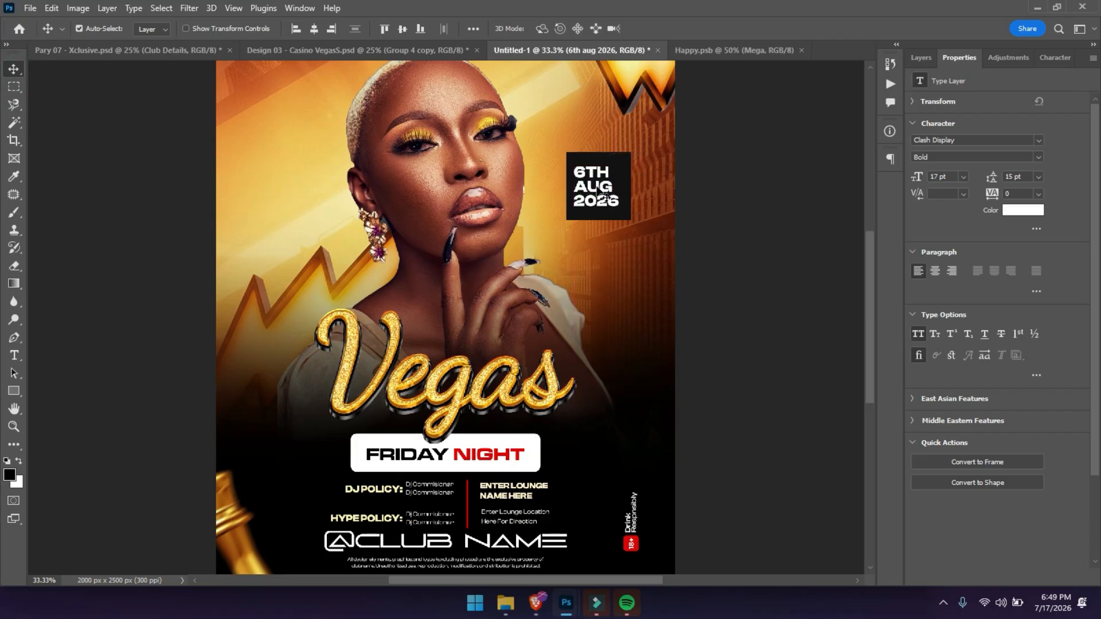
key(Right)
key(Right)
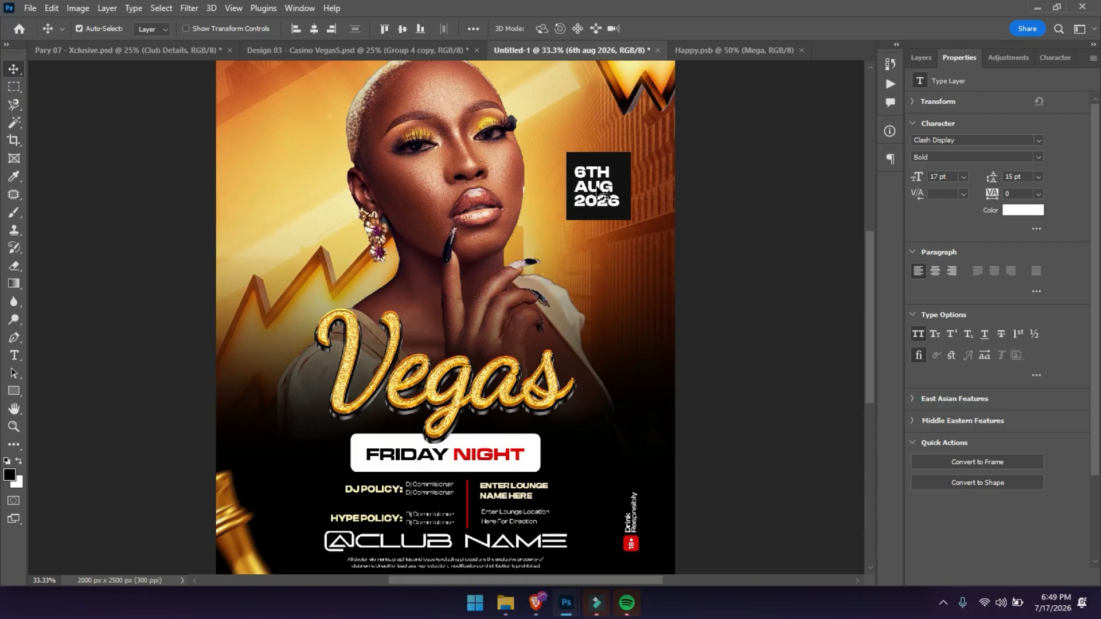
Duplicate the near-black square just below itself as a bar about 79 px tall and fill it red
drag(626, 207, 601, 221)
key(ctrl+t)
drag(600, 285, 600, 246)
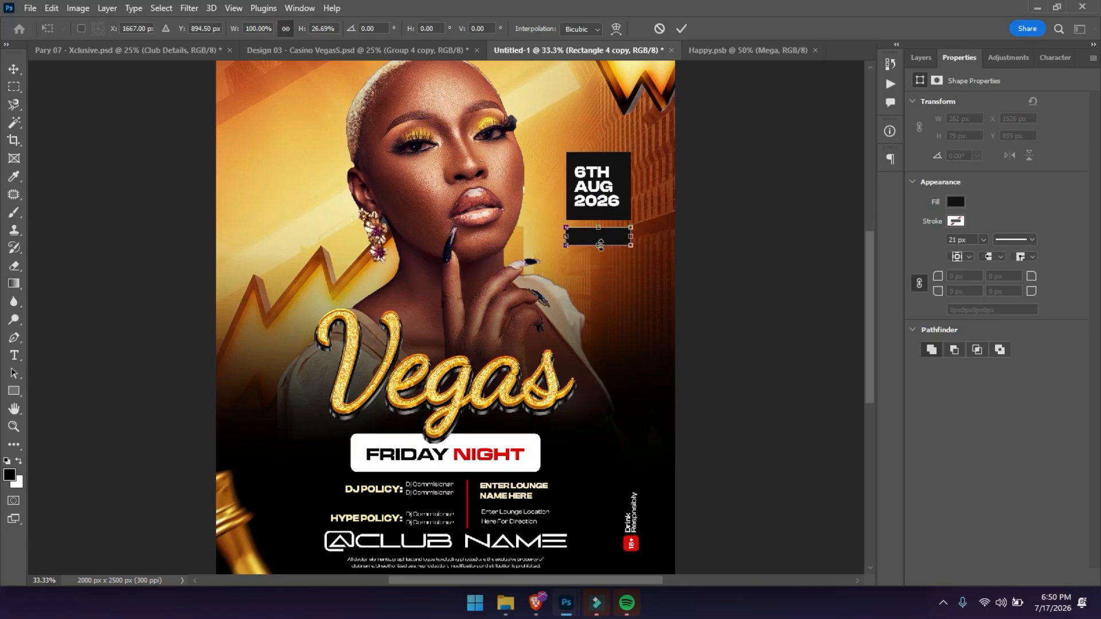
key(Return)
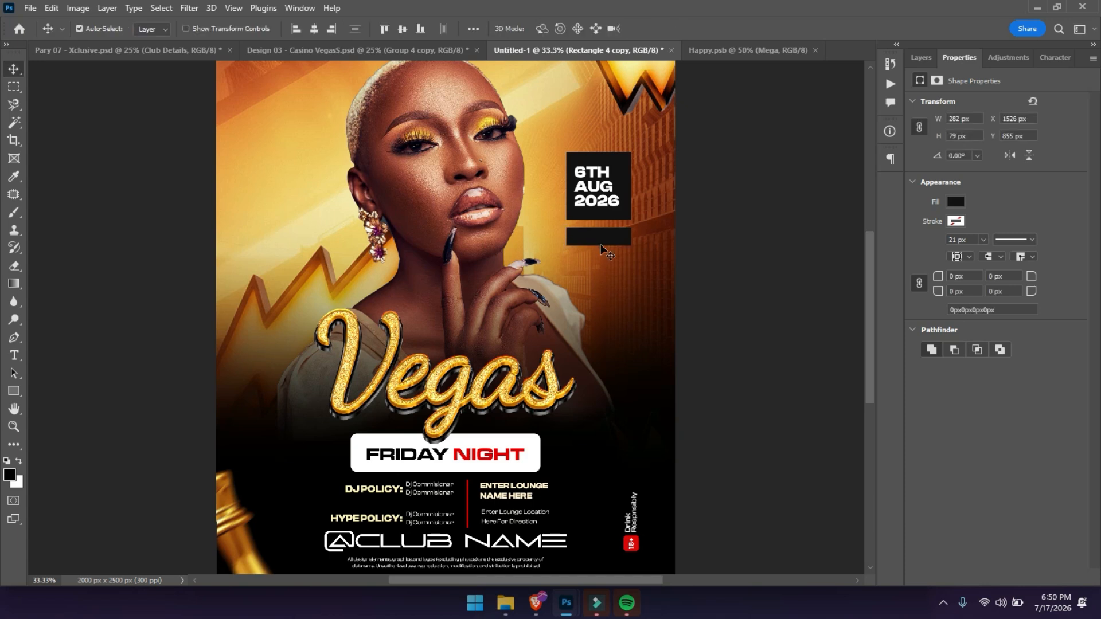
click(957, 202)
click(949, 273)
drag(615, 240, 613, 242)
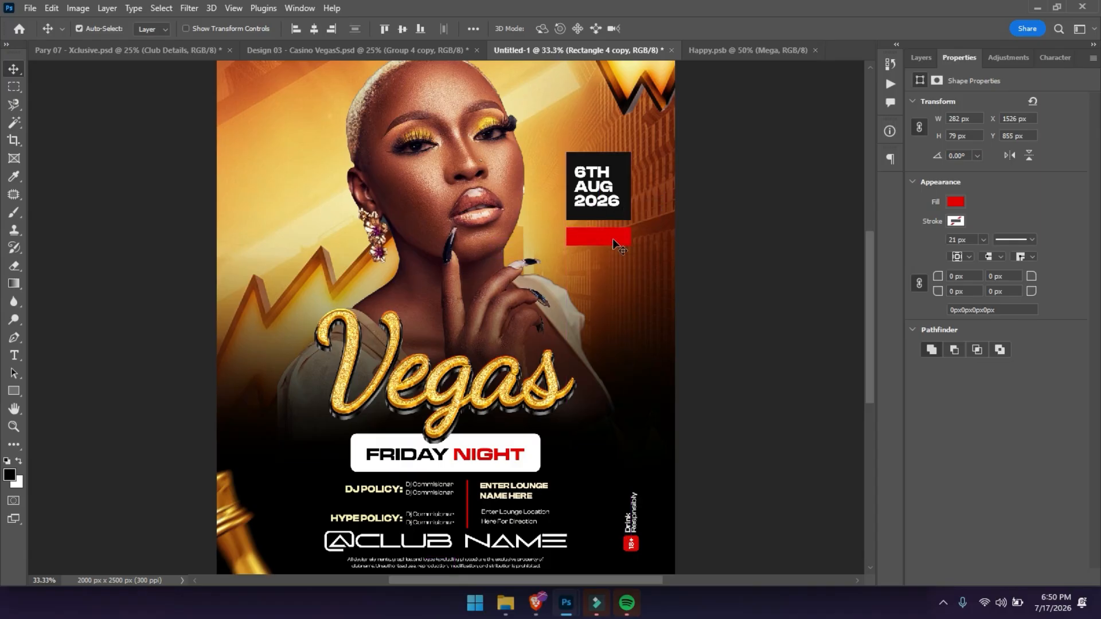
Add white 8 pt text reading EVENT TIME on the red bar
key(z)
click(601, 234)
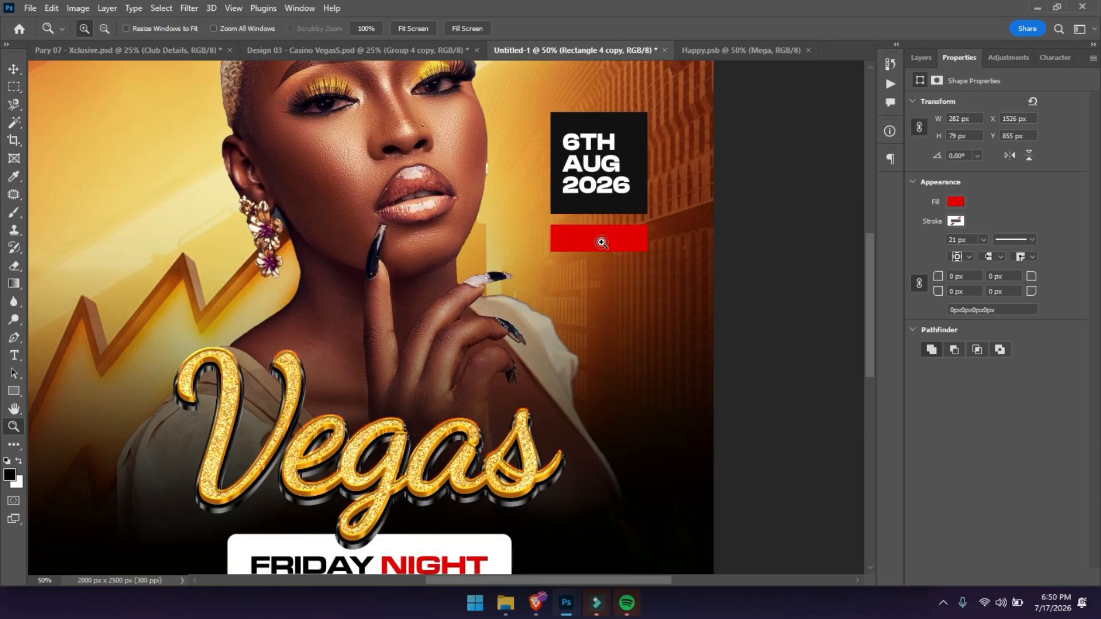
click(600, 236)
key(t)
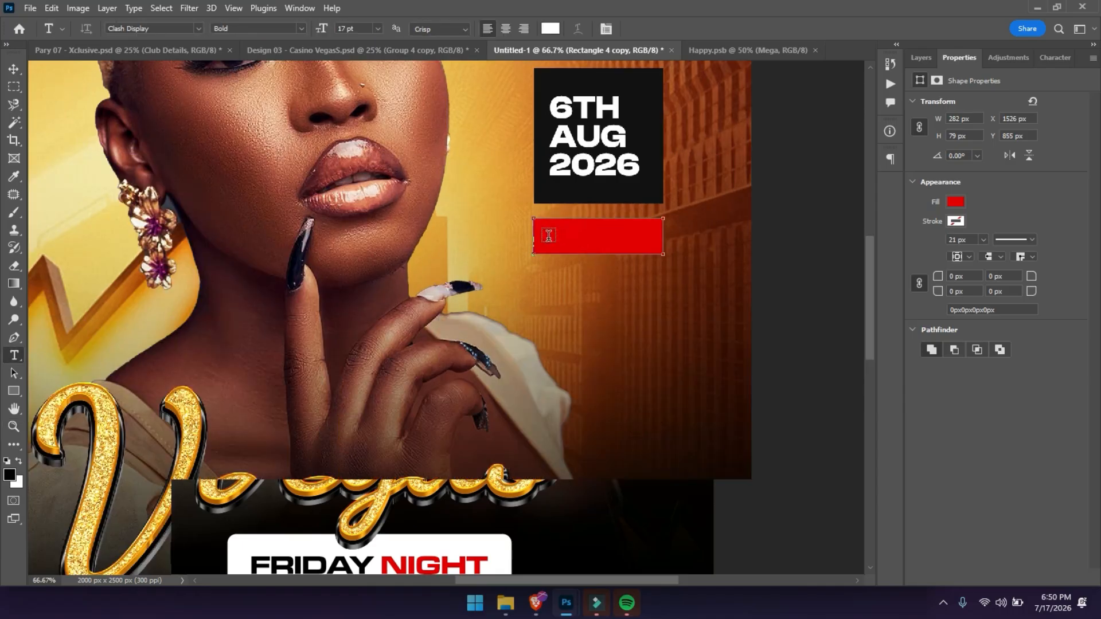
click(548, 236)
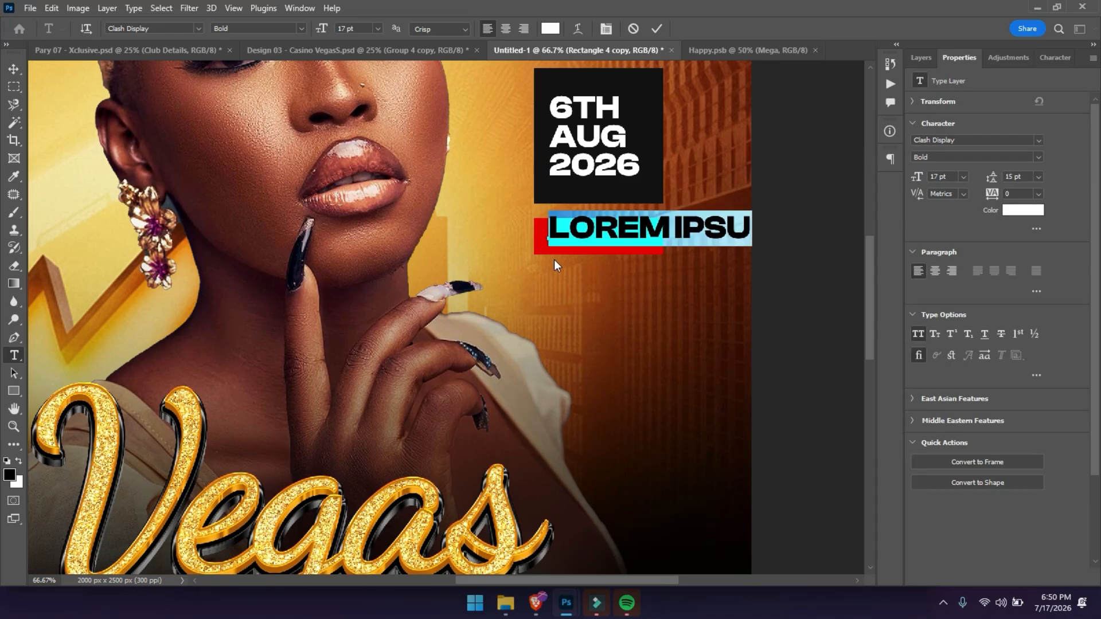
text(EVENT TIME)
key(ctrl+a)
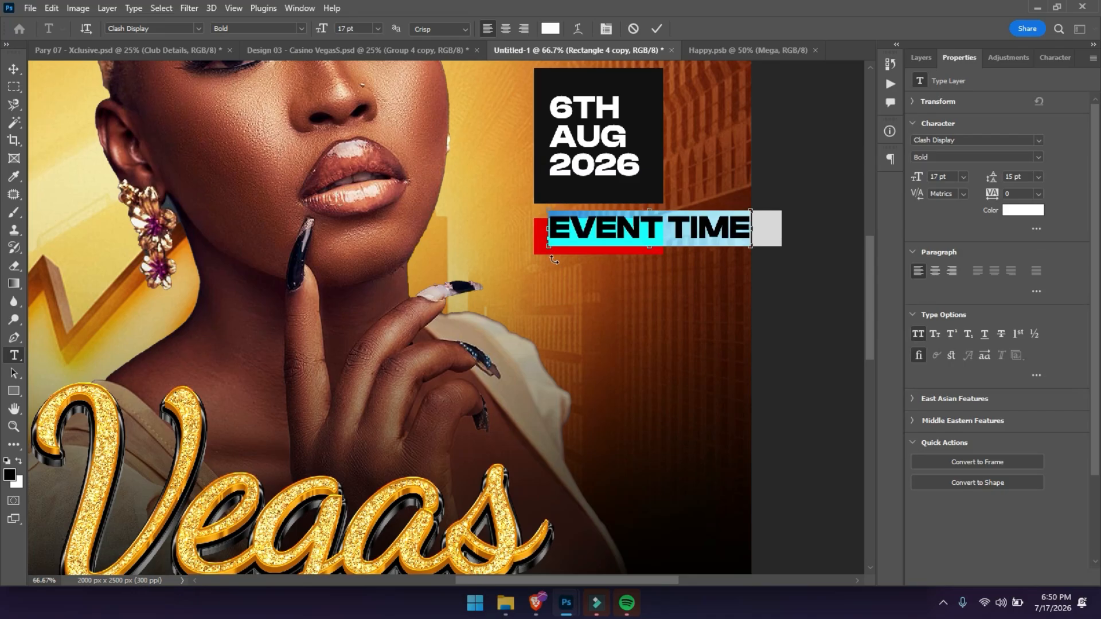
click(351, 29)
drag(321, 29, 314, 33)
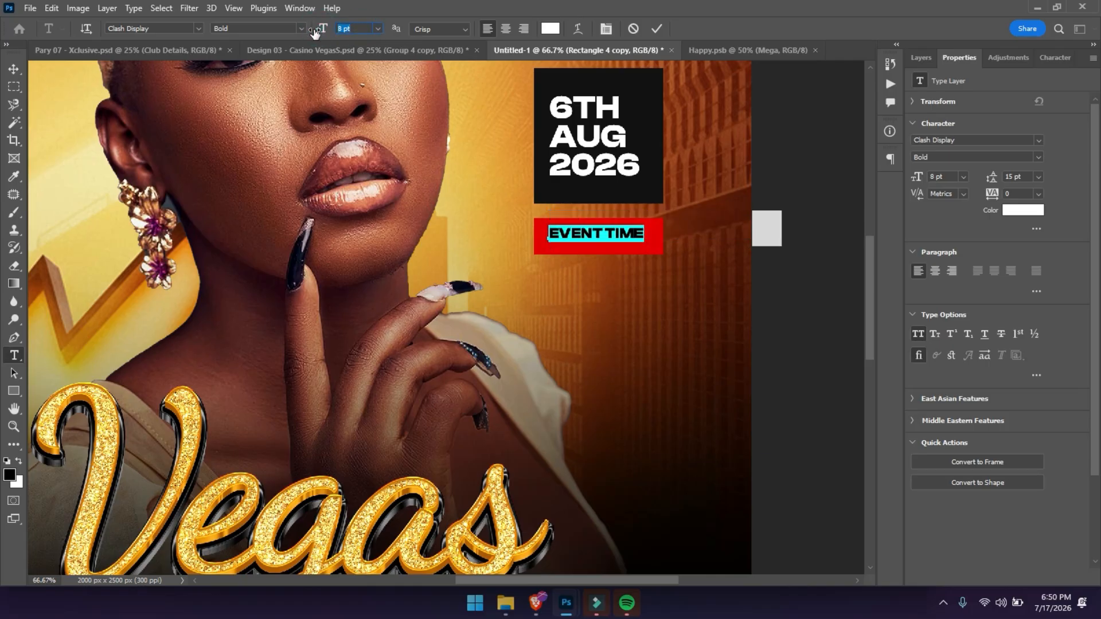
click(657, 29)
Enlarge the EVENT TIME text to about 9.95 pt so it nearly spans the red bar, centred vertically
click(16, 69)
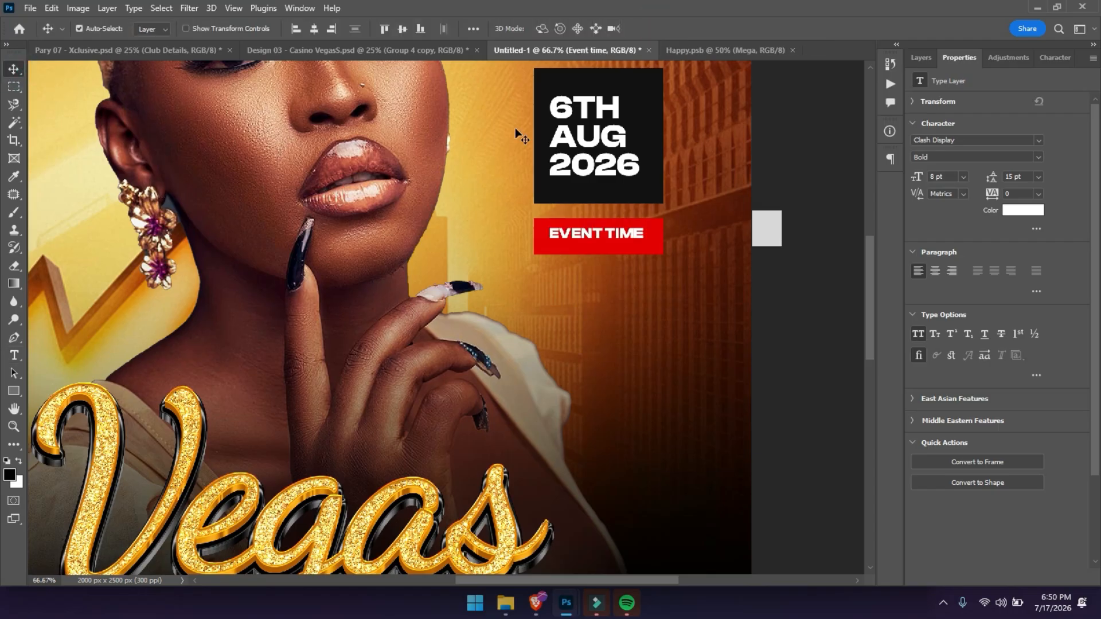
key(Down)
key(Down)
key(ctrl+t)
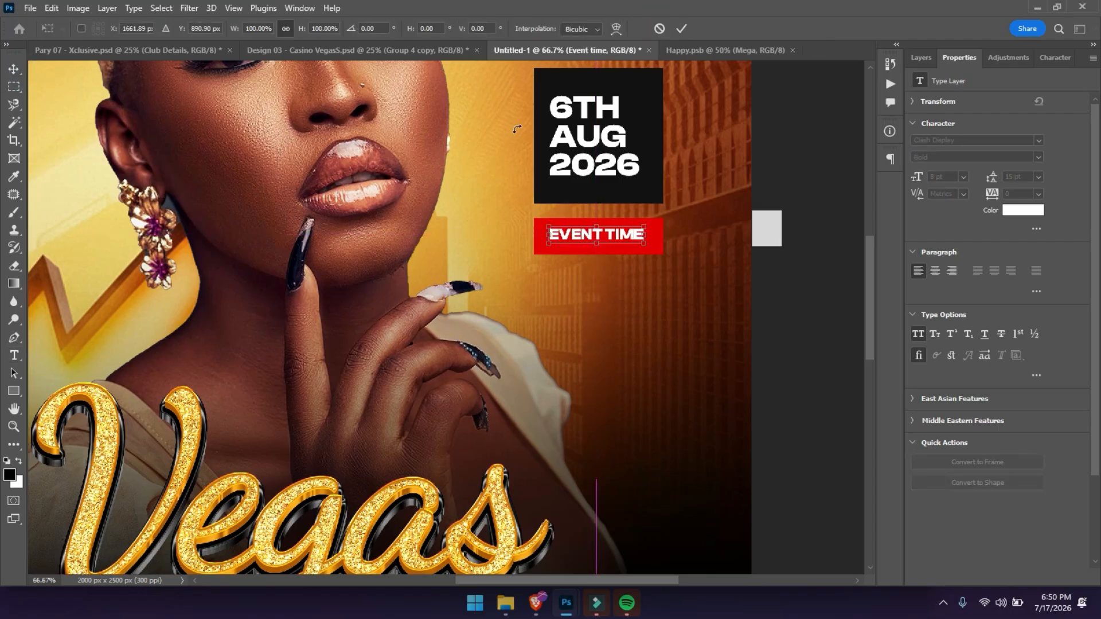
drag(643, 246, 658, 246)
drag(548, 244, 539, 246)
key(Return)
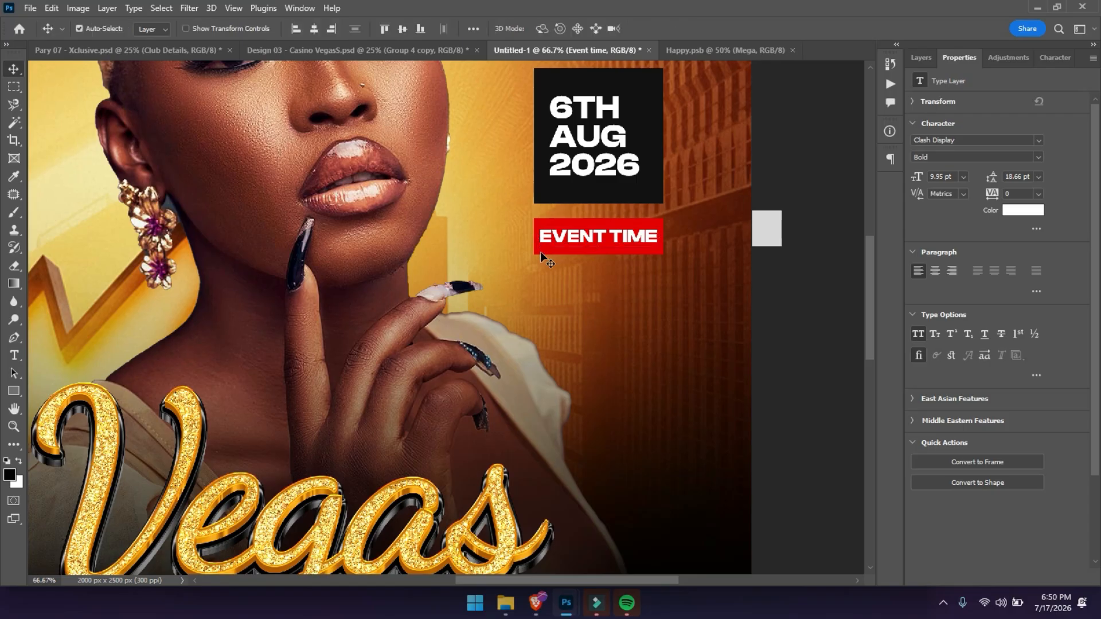
Move the red bar together with its EVENT TIME text up 20 px, closer to the date square
shift+click(540, 251)
key(shift+Up)
key(shift+Up)
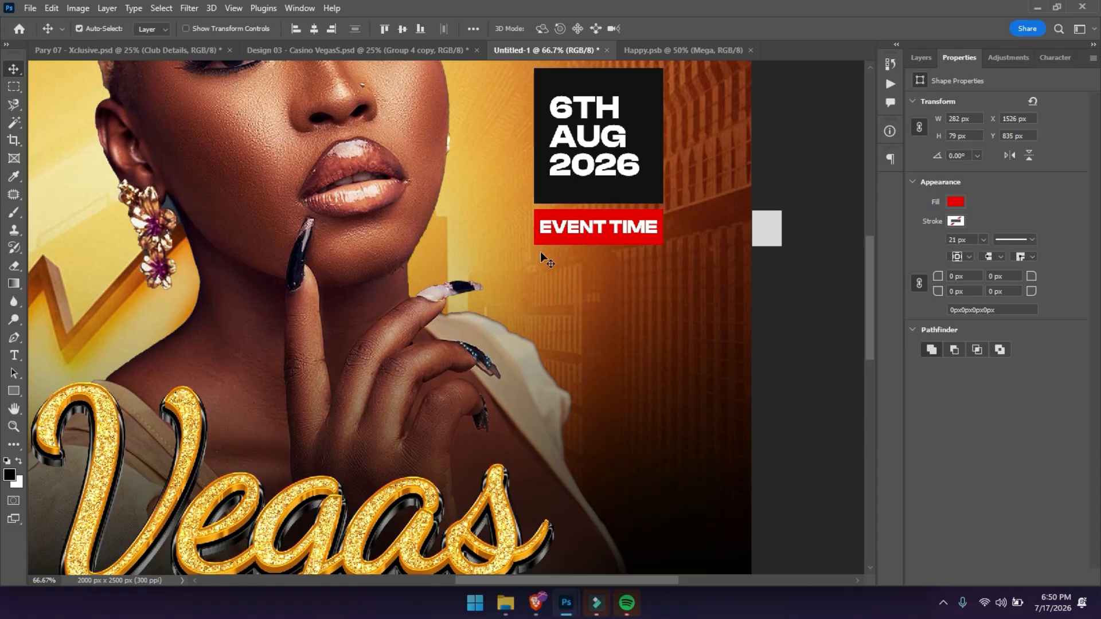
click(578, 184)
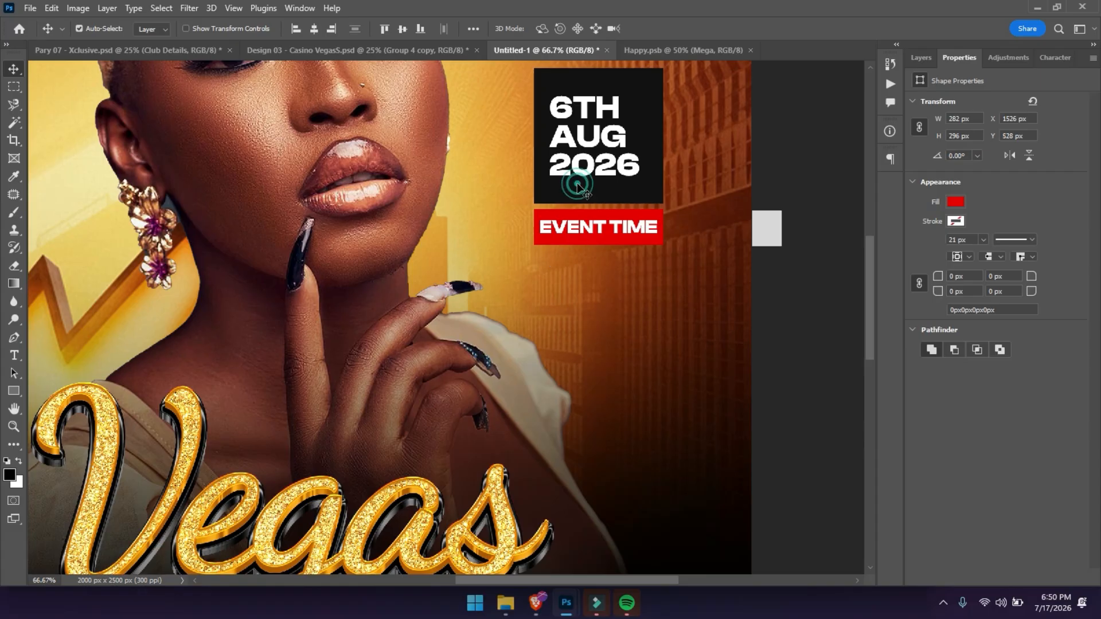
Duplicate the EVENT TIME text just below the red bar and change the copy to read 10OM-3AM
click(567, 229)
drag(569, 263, 566, 265)
double_click(567, 266)
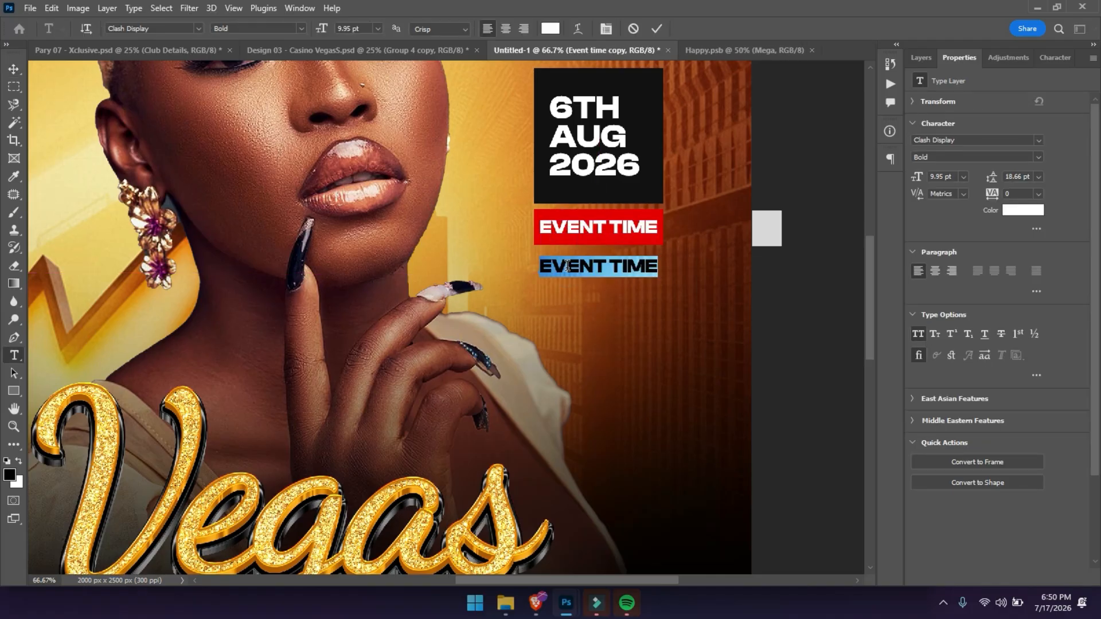
text(10)
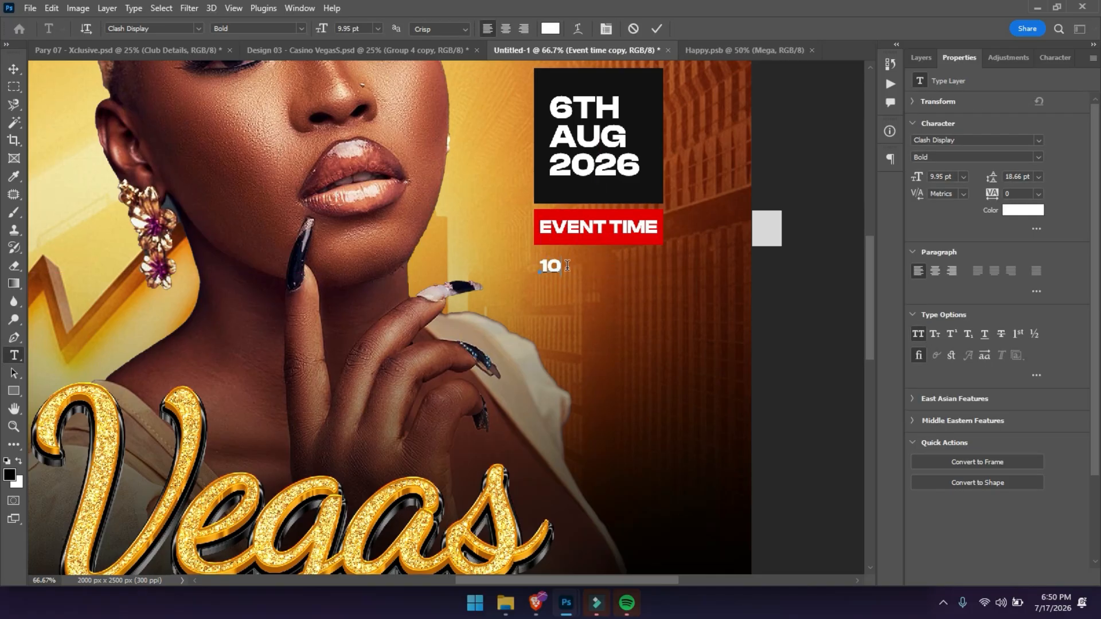
text(PM)
text(-3AM)
Set the new time text in Dharma Gothic E Regular at 23 pt
key(ctrl+a)
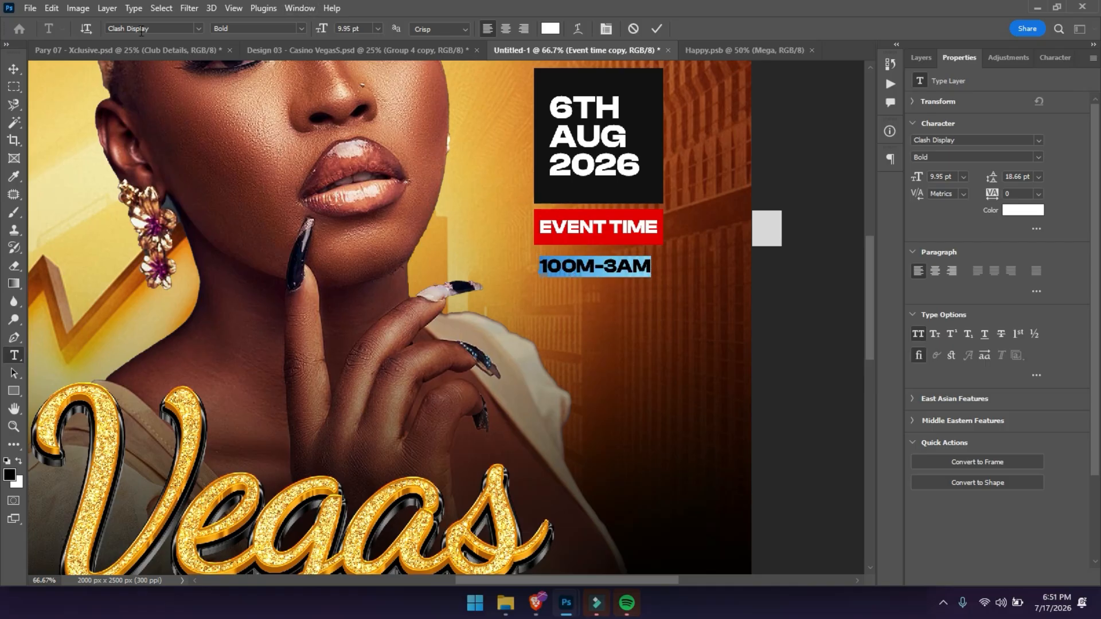
click(159, 27)
text(dha)
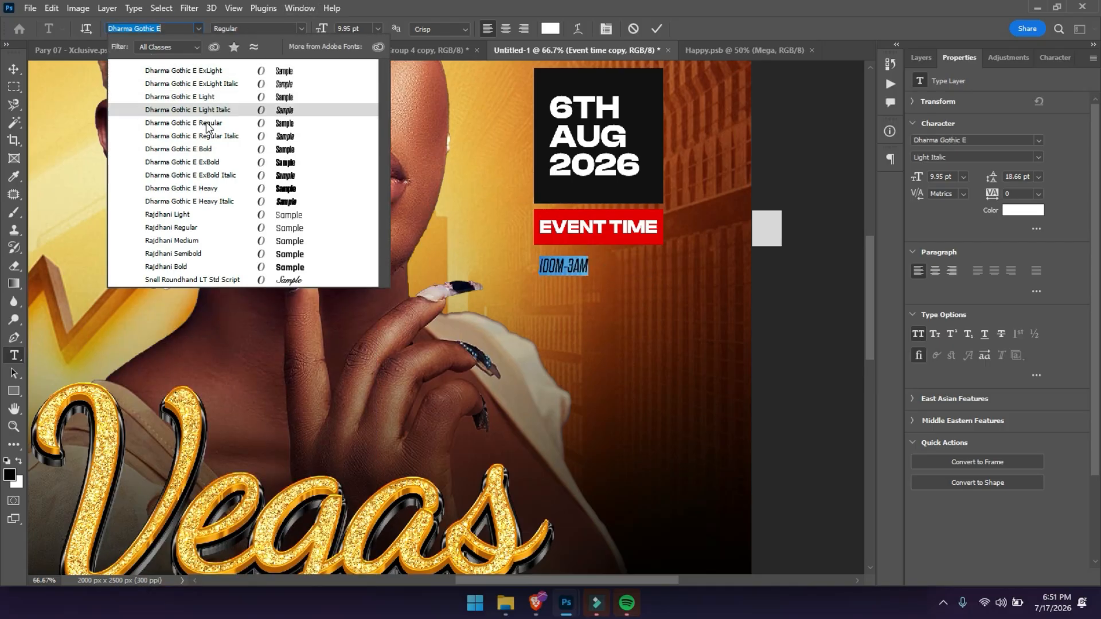
click(208, 123)
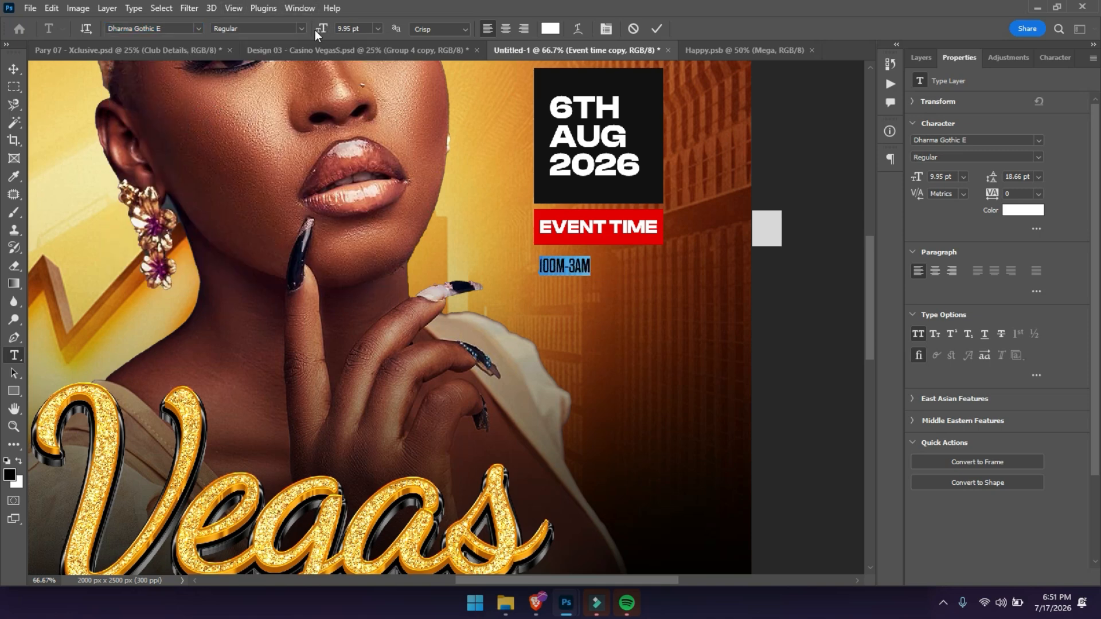
drag(321, 28, 330, 28)
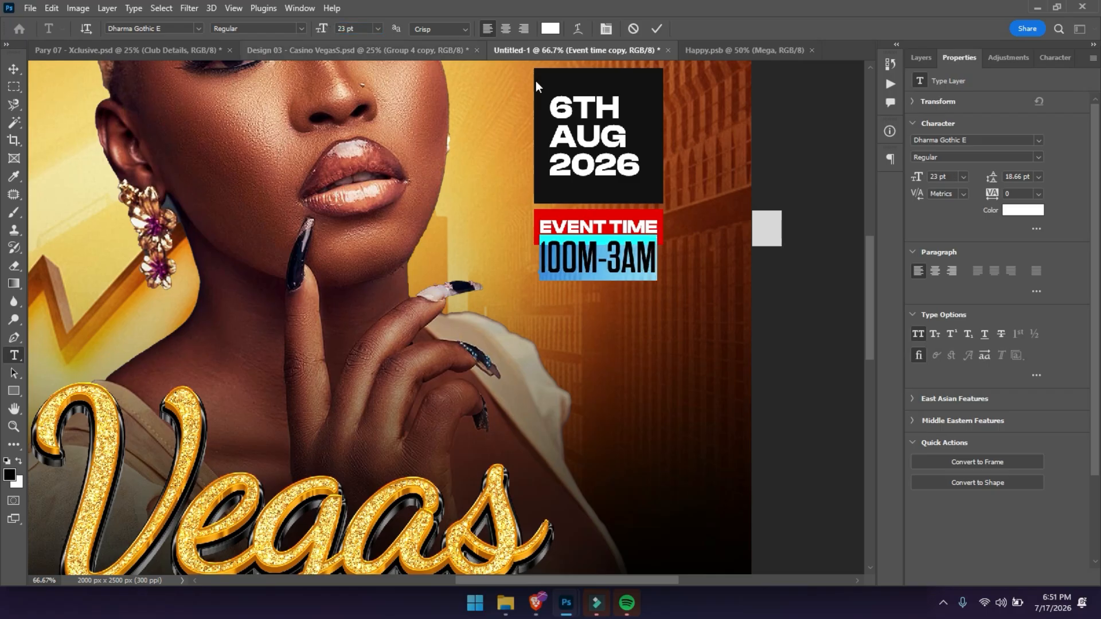
click(657, 30)
Move the time text clear of the red bar's lower edge and insert a colon after 10
key(v)
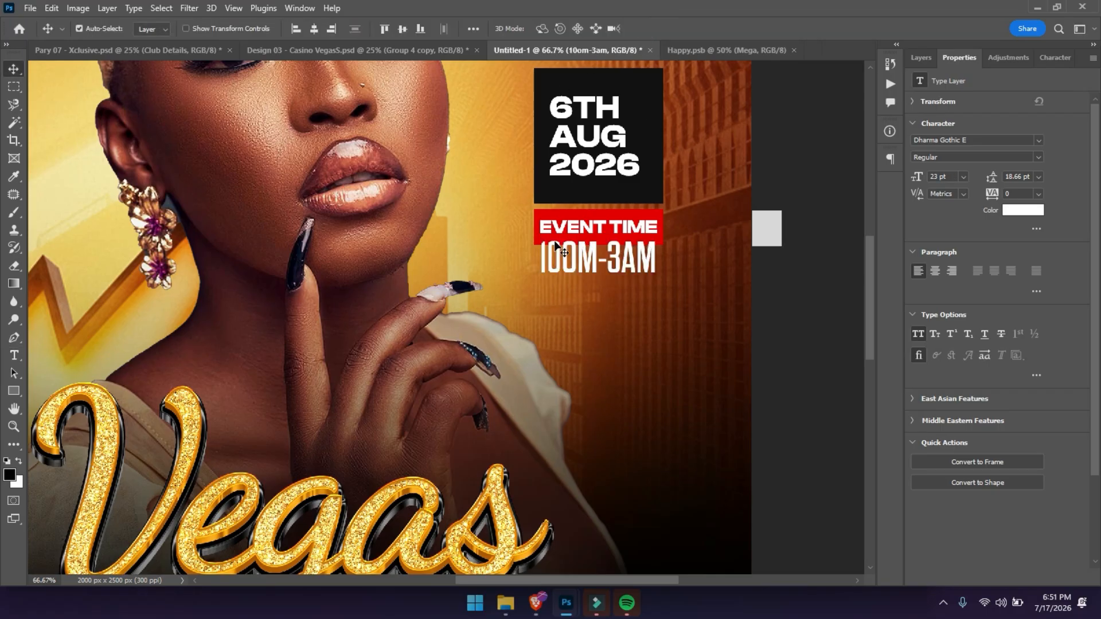
drag(567, 252, 565, 256)
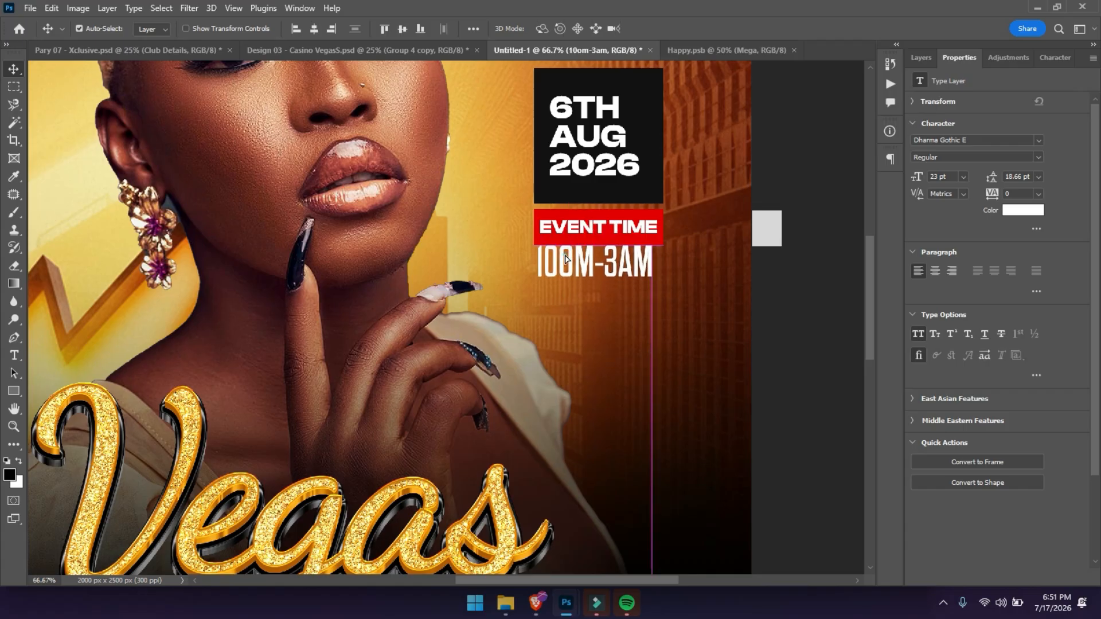
double_click(560, 258)
click(561, 258)
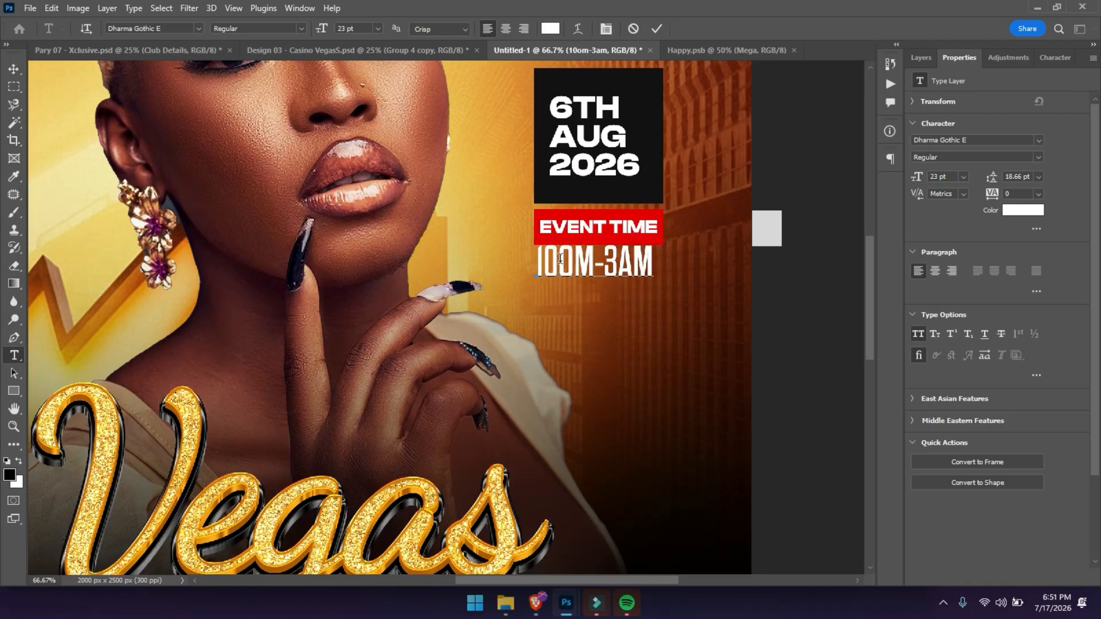
text(:)
key(ctrl+Return)
Nudge the time text slightly down and right and scale it to 104.50% so it spans the red bar's width
key(v)
key(Down)
key(Down)
key(Down)
key(Down)
key(Down)
key(Down)
key(Right)
key(Right)
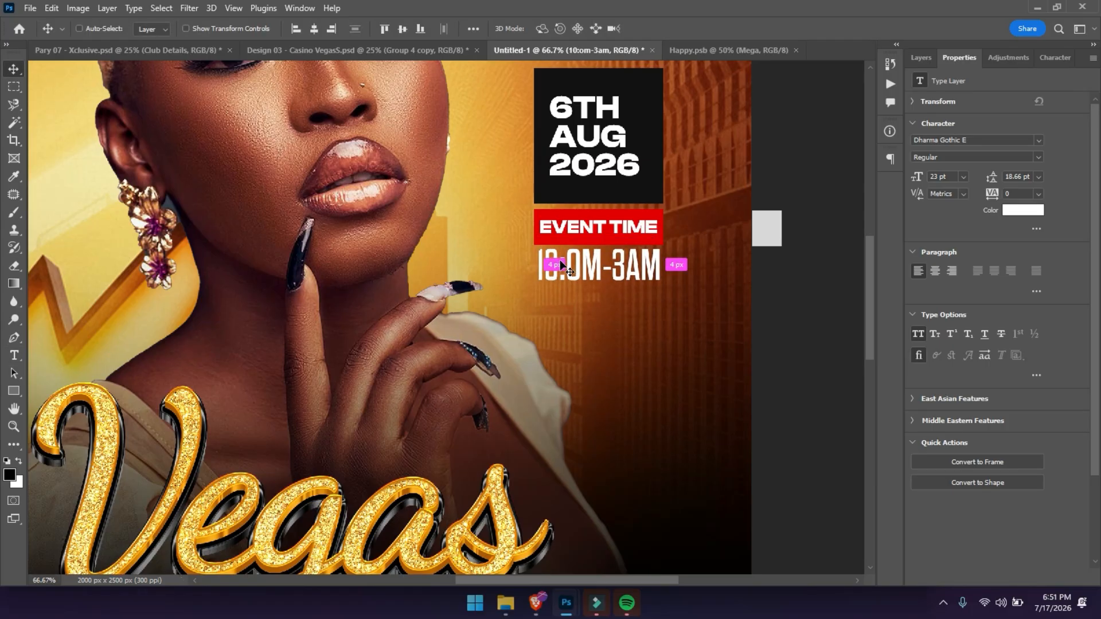
key(ctrl+t)
drag(593, 288, 598, 291)
key(ctrl+minus)
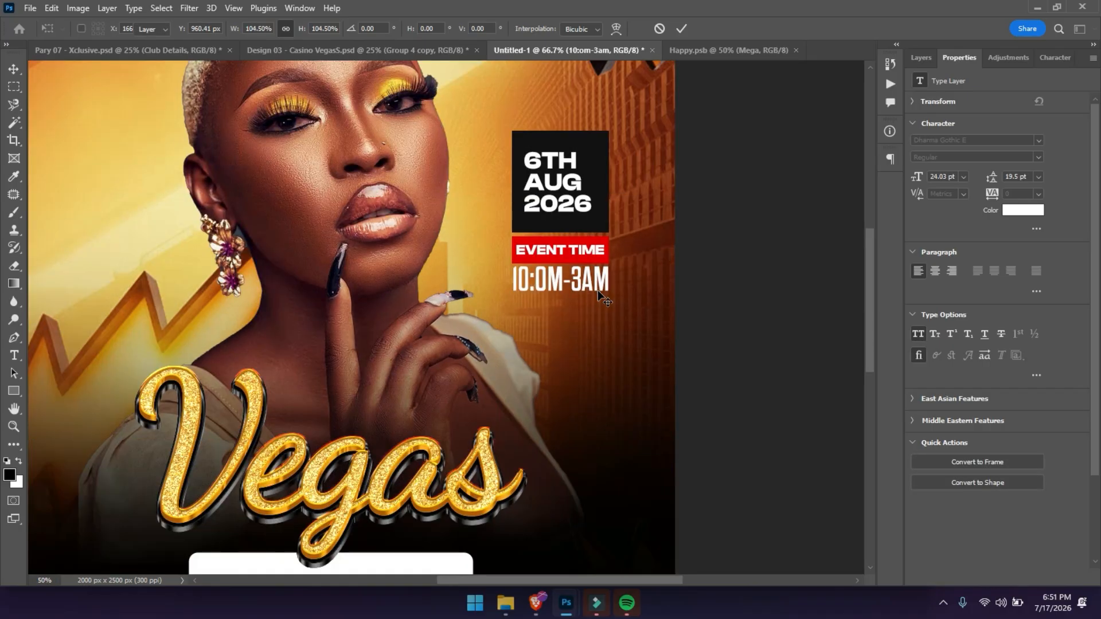
key(Return)
key(ctrl+minus)
key(ctrl+minus)
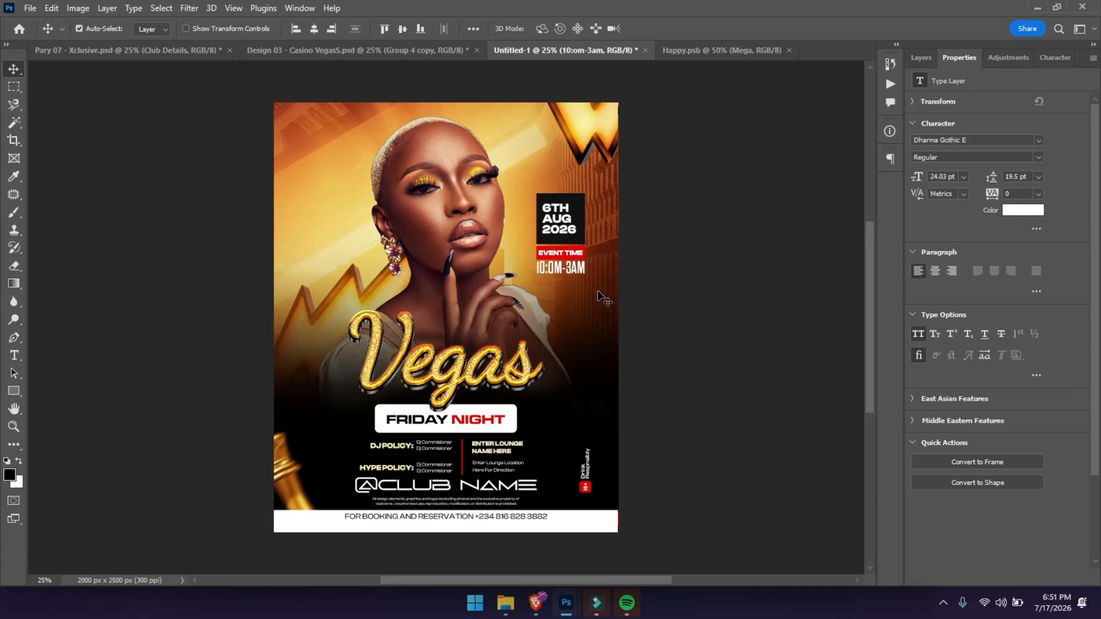
Select the Policies group at the top of the layer stack and switch to the Design 03 - Casino VegasS document
click(924, 64)
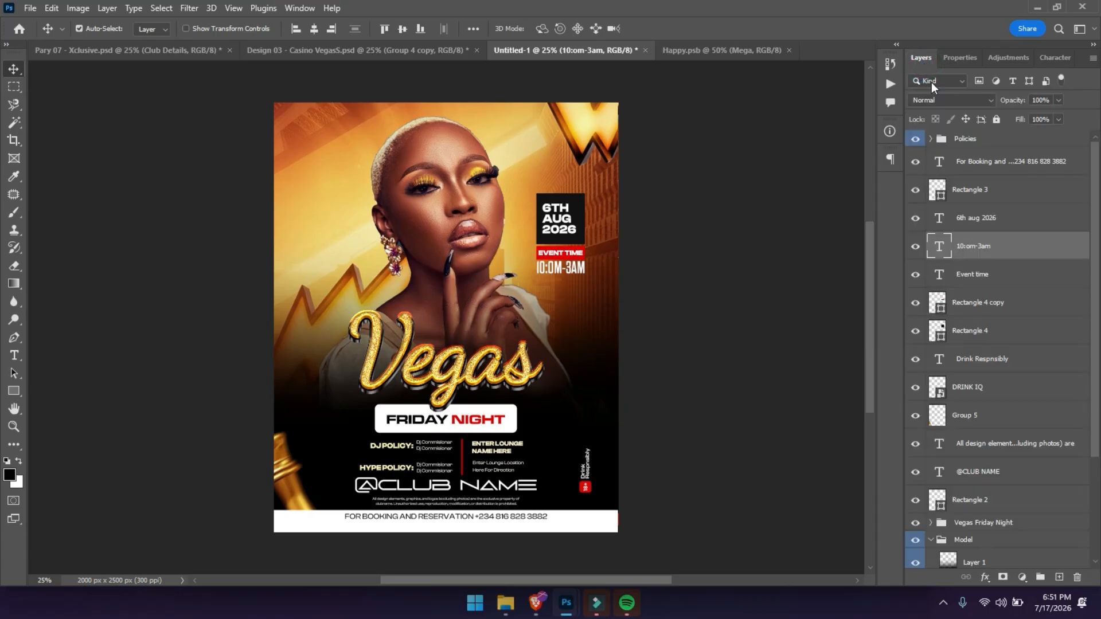
click(986, 142)
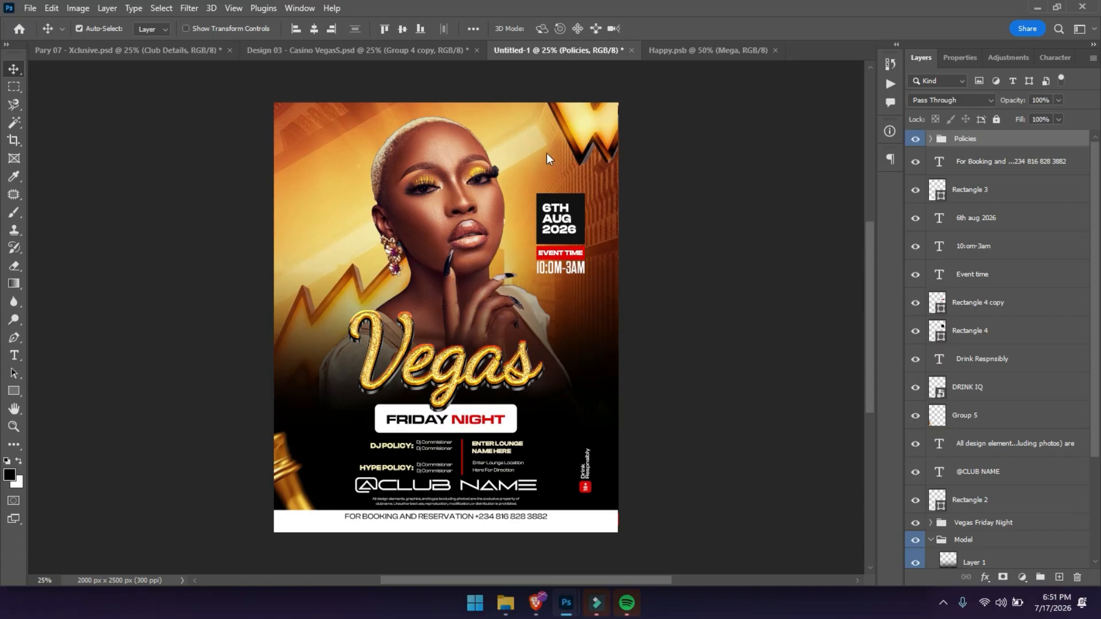
click(463, 51)
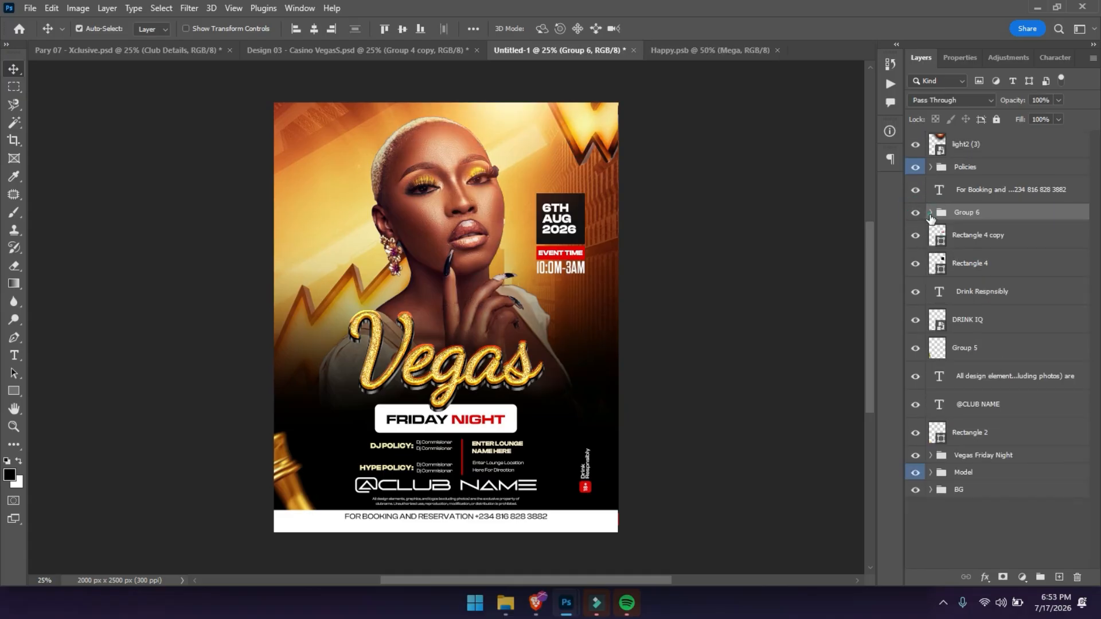
Take Rectangle 3, the white booking strip, out of Group 6 and move Rectangle 4 and Rectangle 4 copy into the group
click(931, 241)
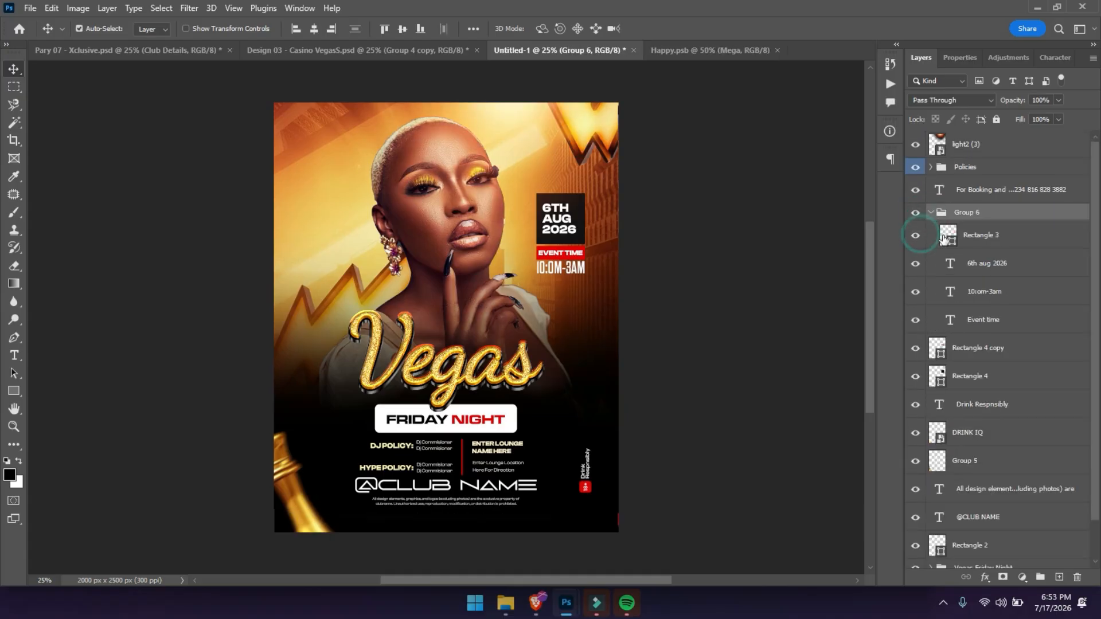
click(931, 241)
click(916, 241)
click(916, 240)
click(971, 263)
shift+click(971, 292)
drag(971, 290, 940, 240)
click(931, 241)
Group the Drink Respnsibly text with the DRINK IQ layer and name the group Drink IQ
click(980, 263)
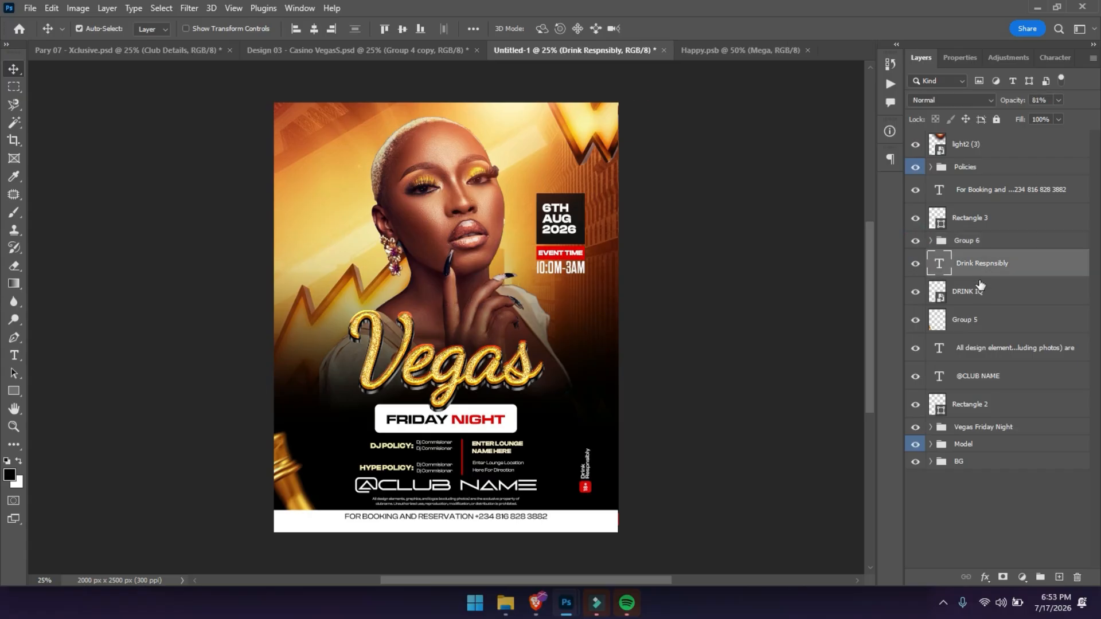
shift+click(977, 290)
key(ctrl+g)
double_click(967, 258)
text(Drink IQ)
Put the Group 5 layer into its own group named Element
click(986, 280)
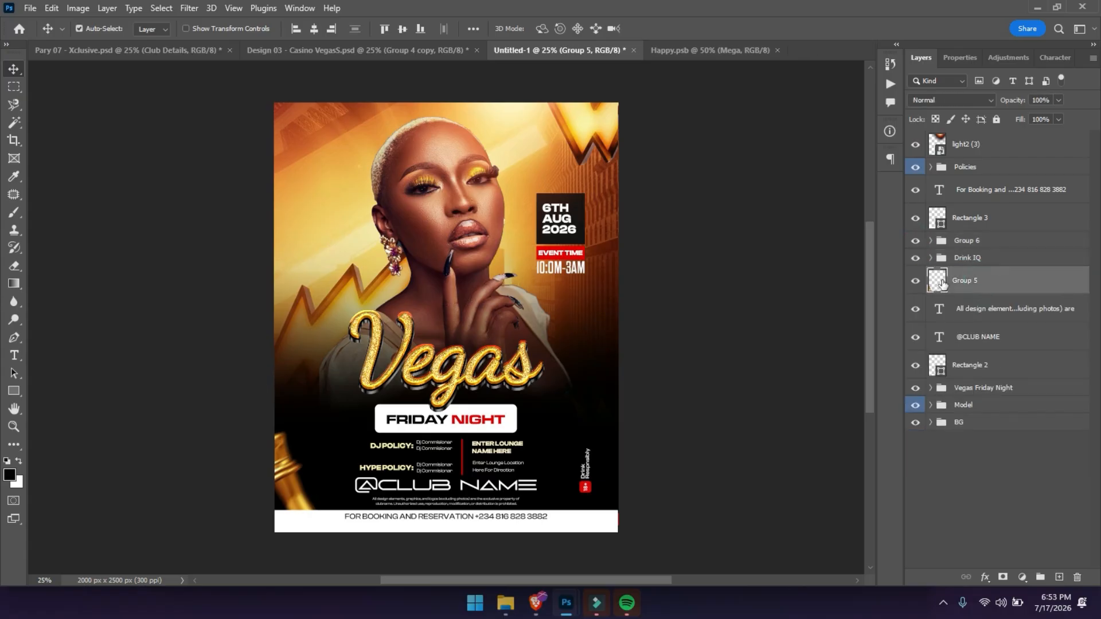
key(ctrl+g)
double_click(965, 275)
text(eL)
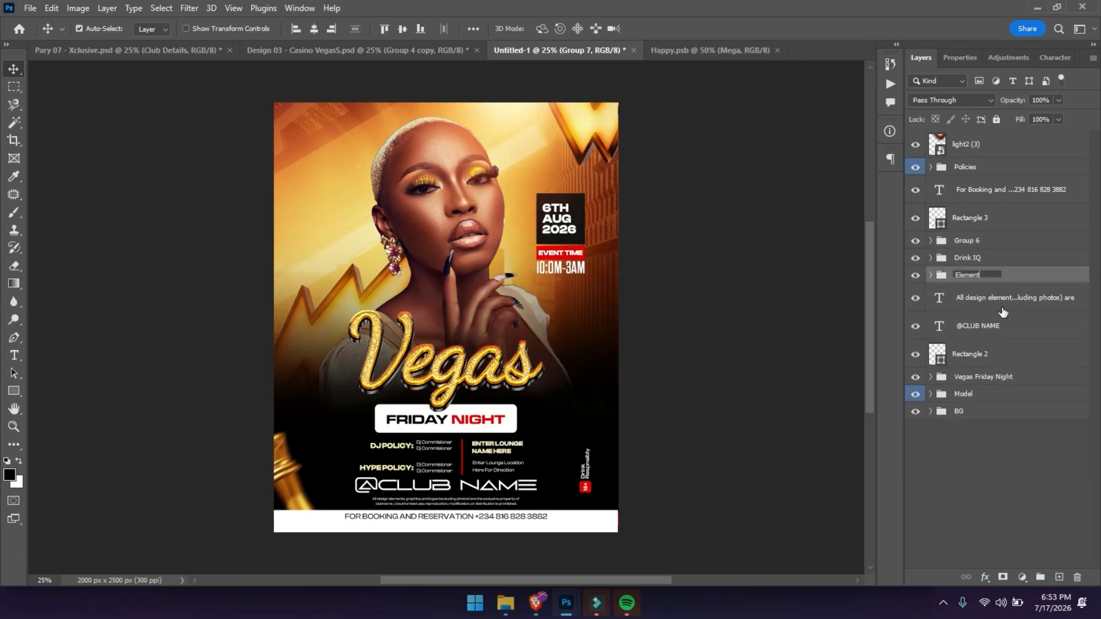
click(1002, 309)
shift+click(1001, 328)
key(ctrl+g)
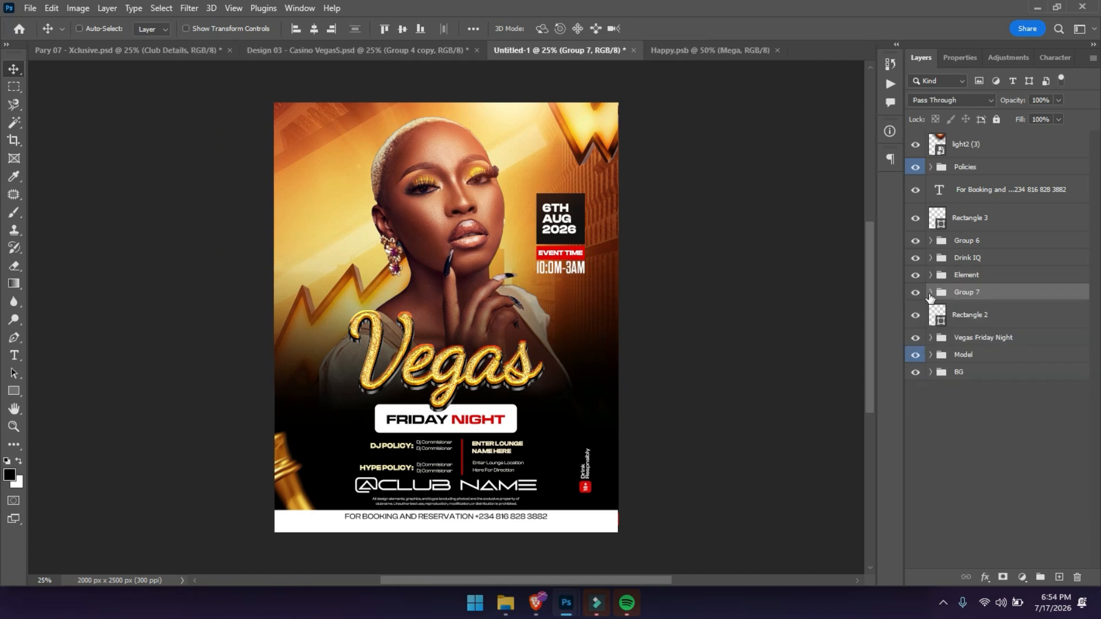
double_click(964, 292)
text(C)
key(Return)
drag(978, 309, 978, 166)
Group the booking text with Rectangle 3 and name the group Contact
click(985, 195)
shift+click(980, 220)
key(ctrl+g)
double_click(966, 184)
text(Contact)
key(Return)
Rename Group 6 as Date and Time
double_click(965, 201)
text(Dat)
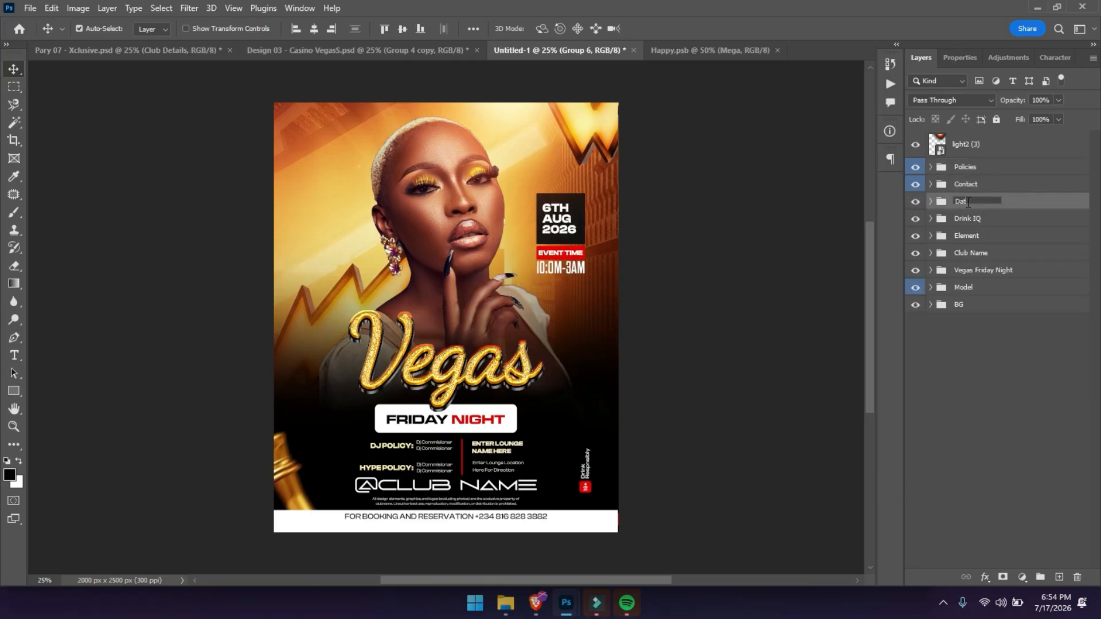
text(e and Time)
key(Return)
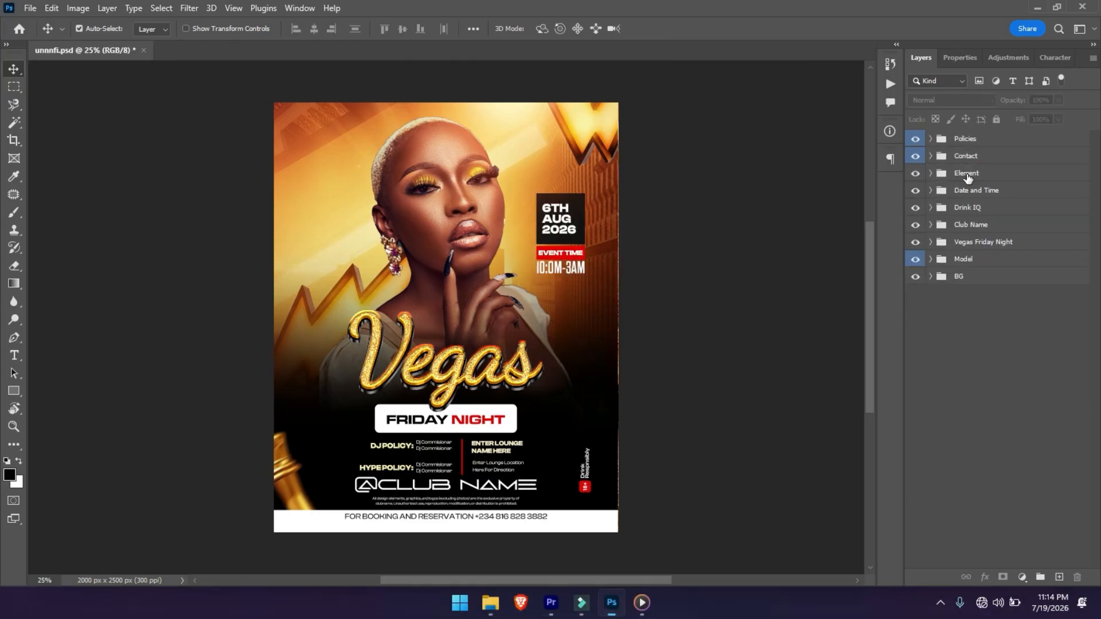
Move the Element group to the top of the layer stack and return it below the Contact group
drag(972, 179, 973, 135)
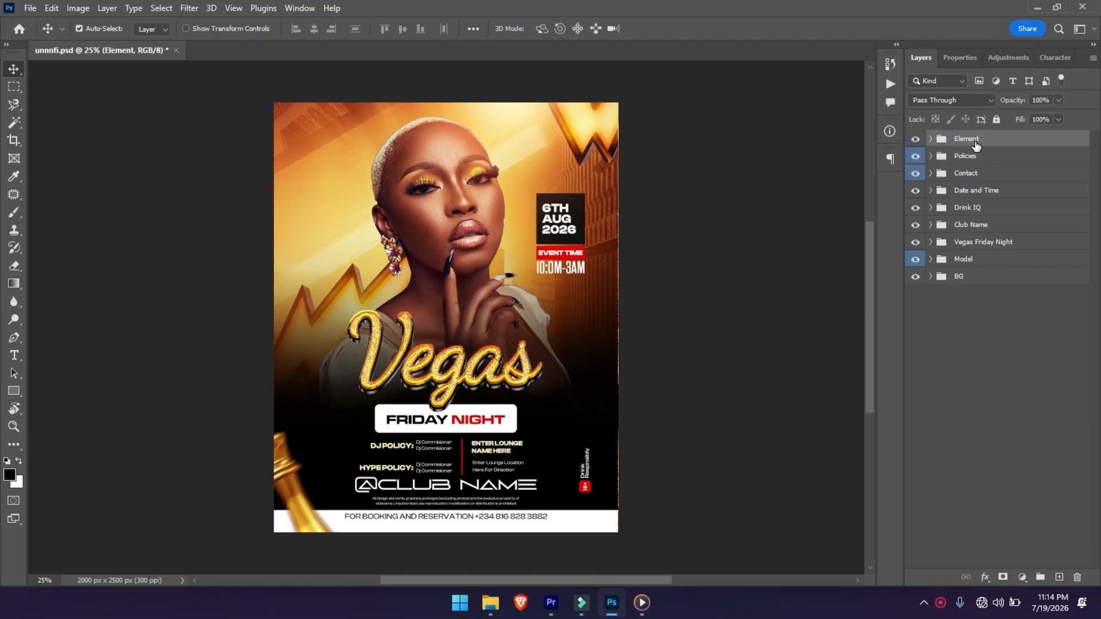
drag(976, 143, 983, 181)
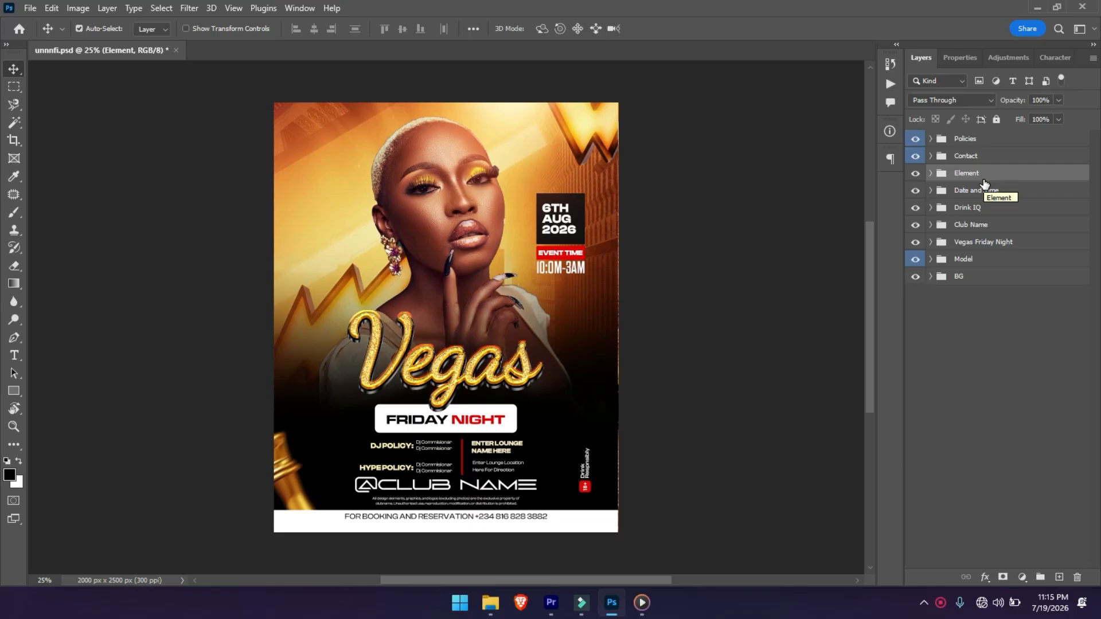
Stamp all visible layers into a new layer above the Policies group and open it in the Camera Raw Filter
click(969, 140)
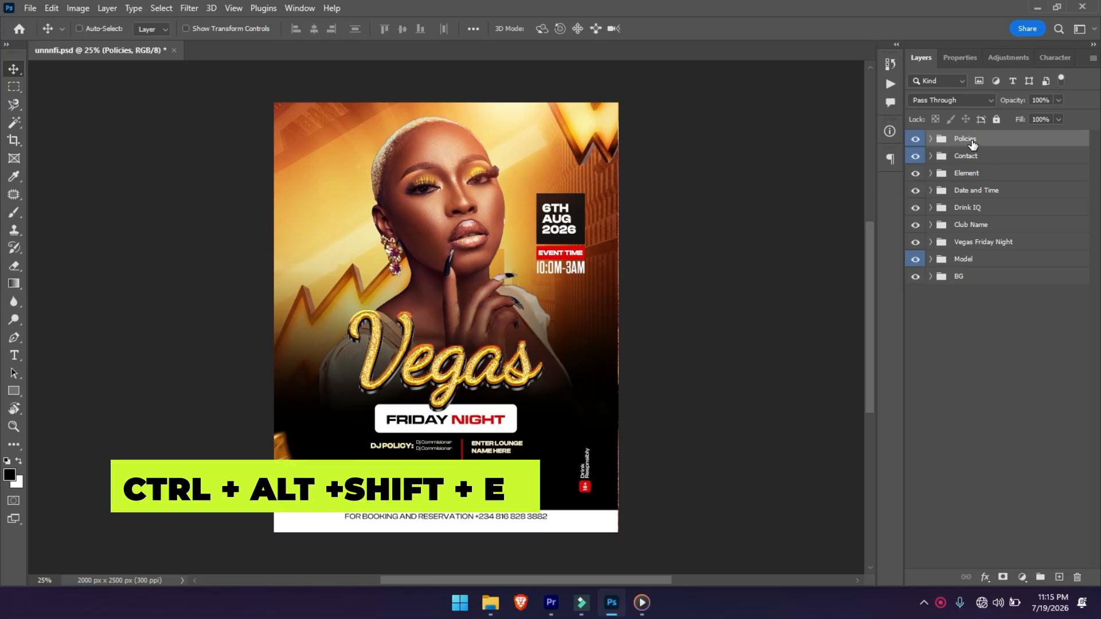
key(ctrl+alt+shift+e)
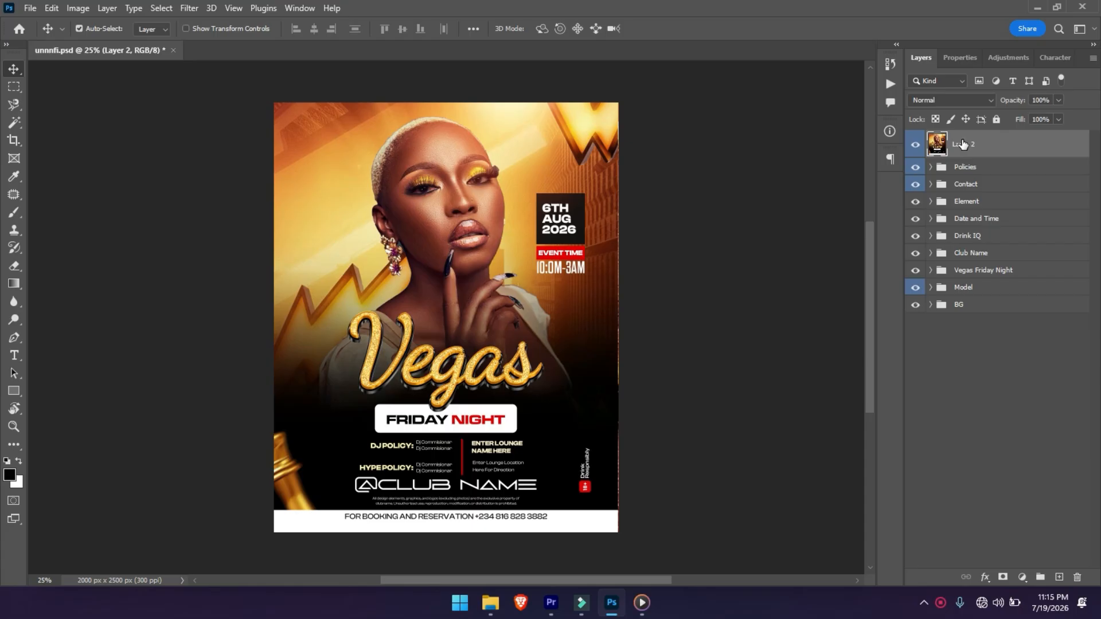
click(189, 9)
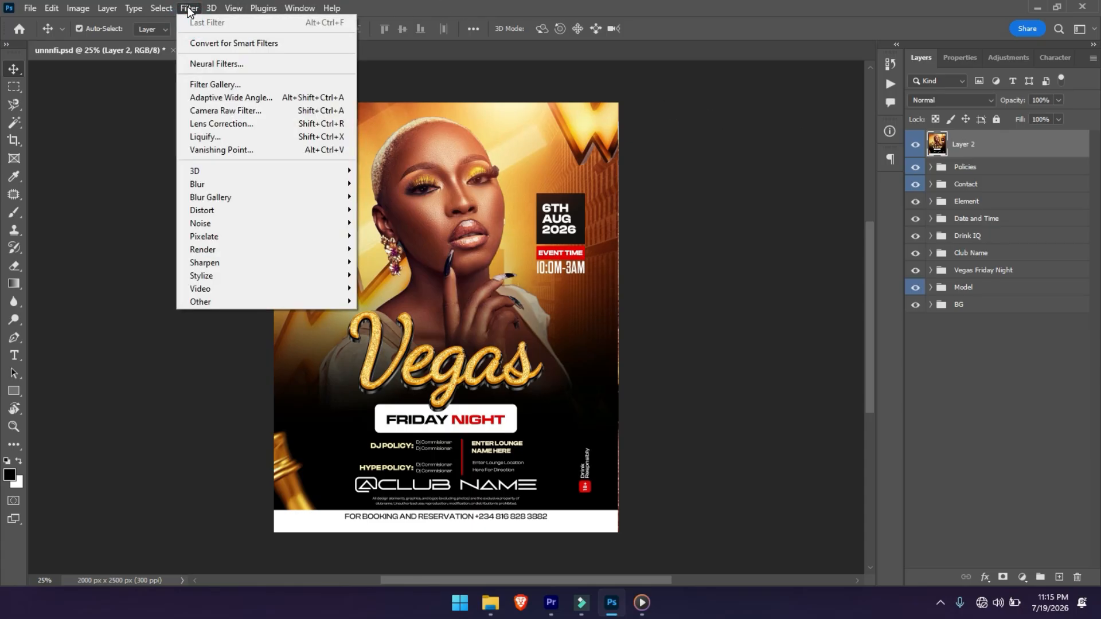
click(207, 110)
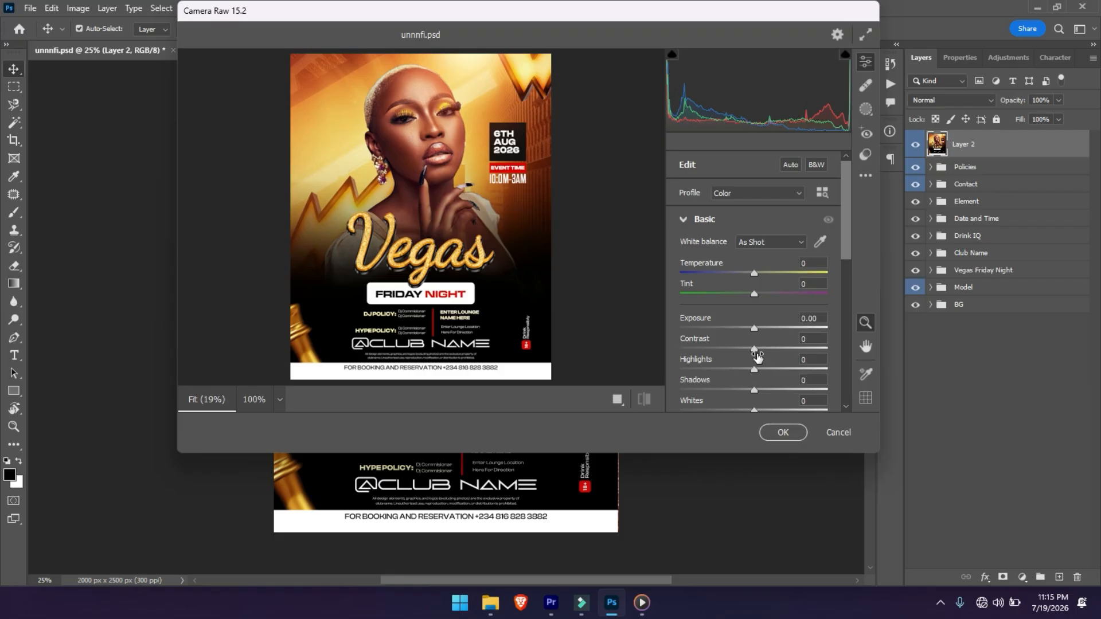
Set Contrast to +6, Tint to +5 and Shadows to -7 for the stamped flyer layer
drag(757, 348, 760, 349)
drag(755, 294, 756, 294)
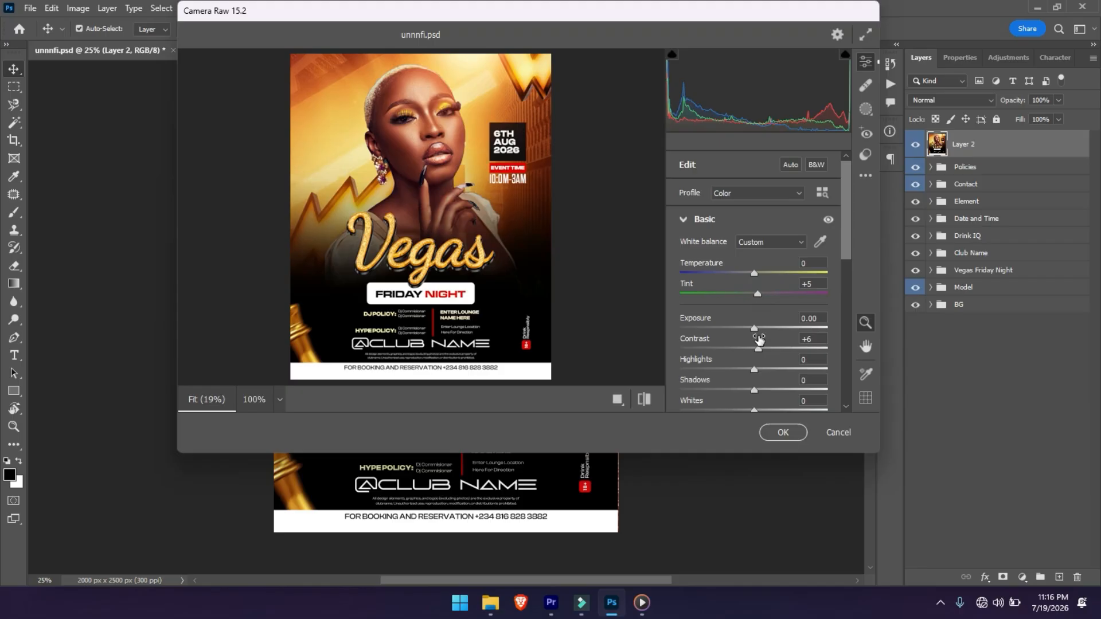
drag(755, 390, 750, 391)
Set Texture to +17 and Clarity to +16, compare with the default settings, and apply the Camera Raw adjustments
drag(848, 215, 847, 265)
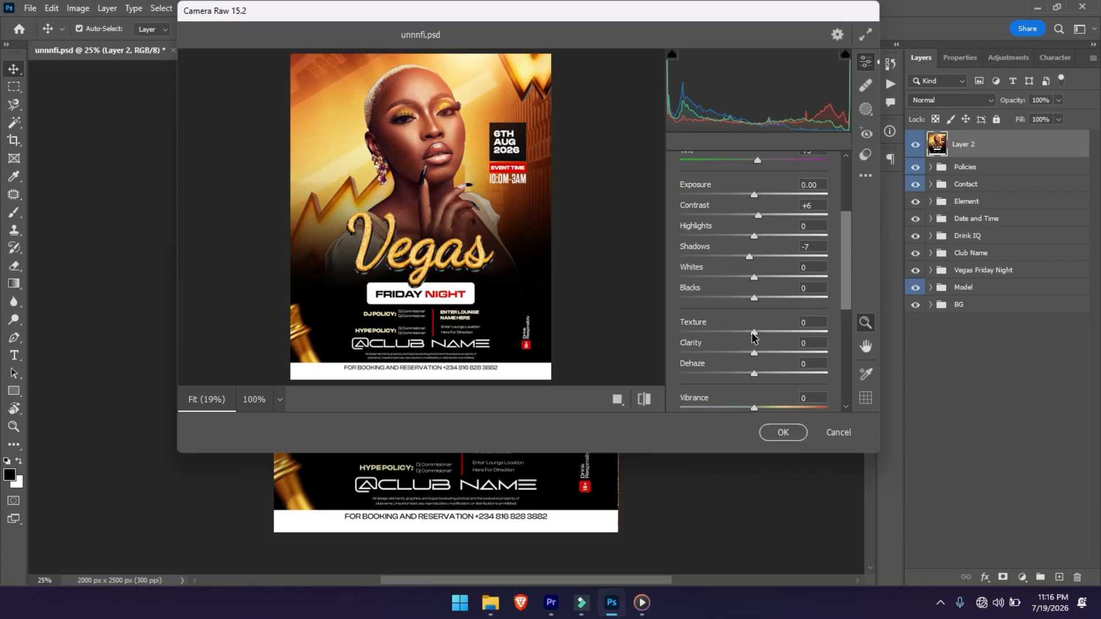
drag(753, 333, 766, 356)
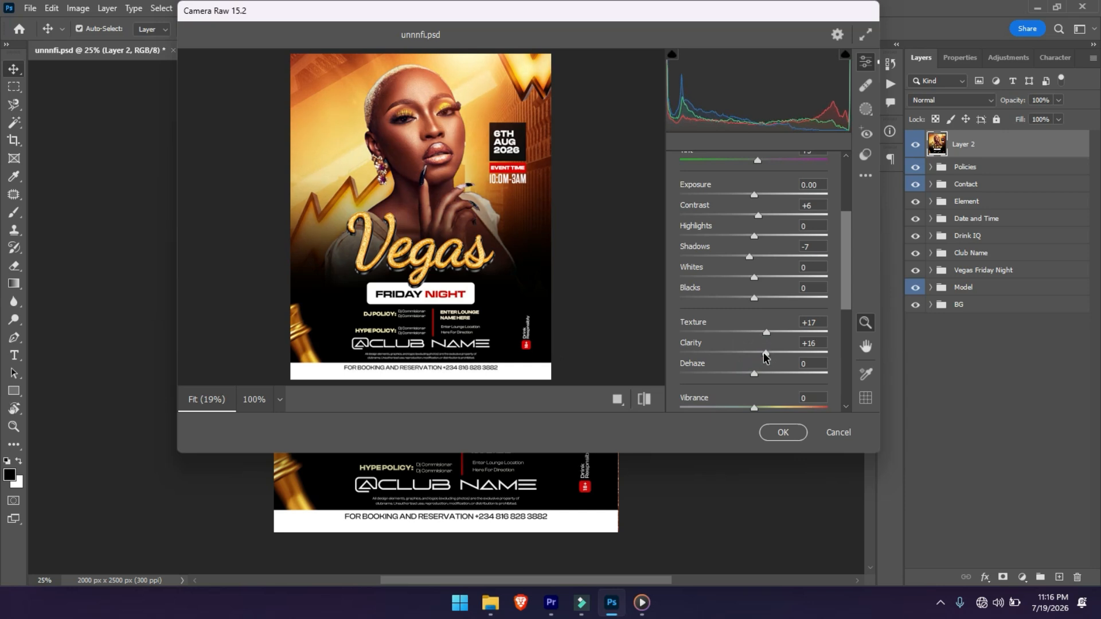
click(646, 400)
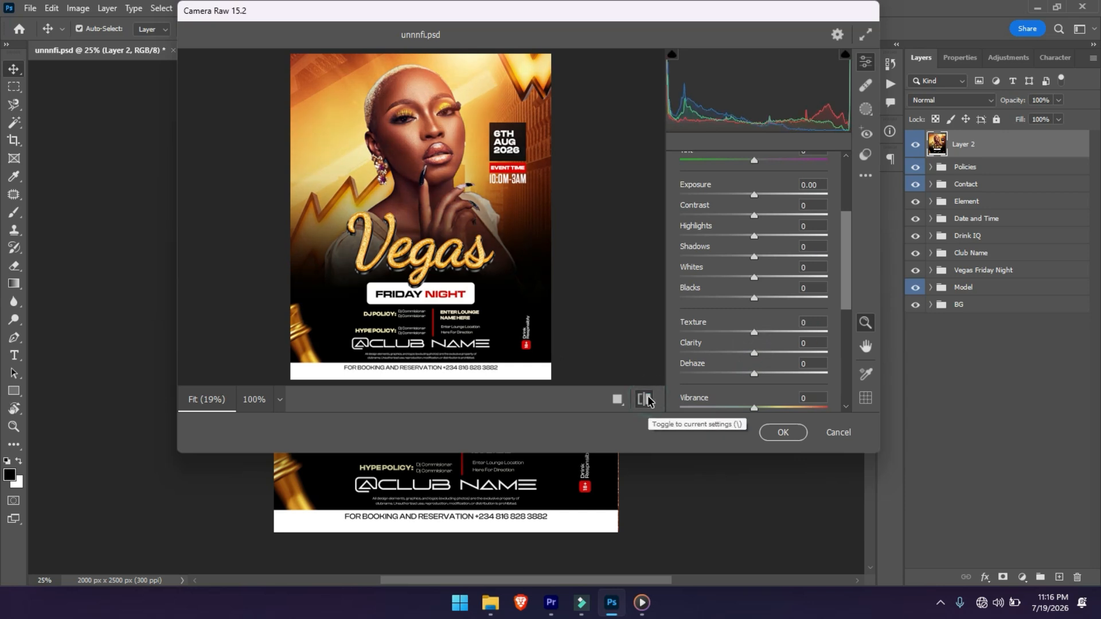
click(646, 399)
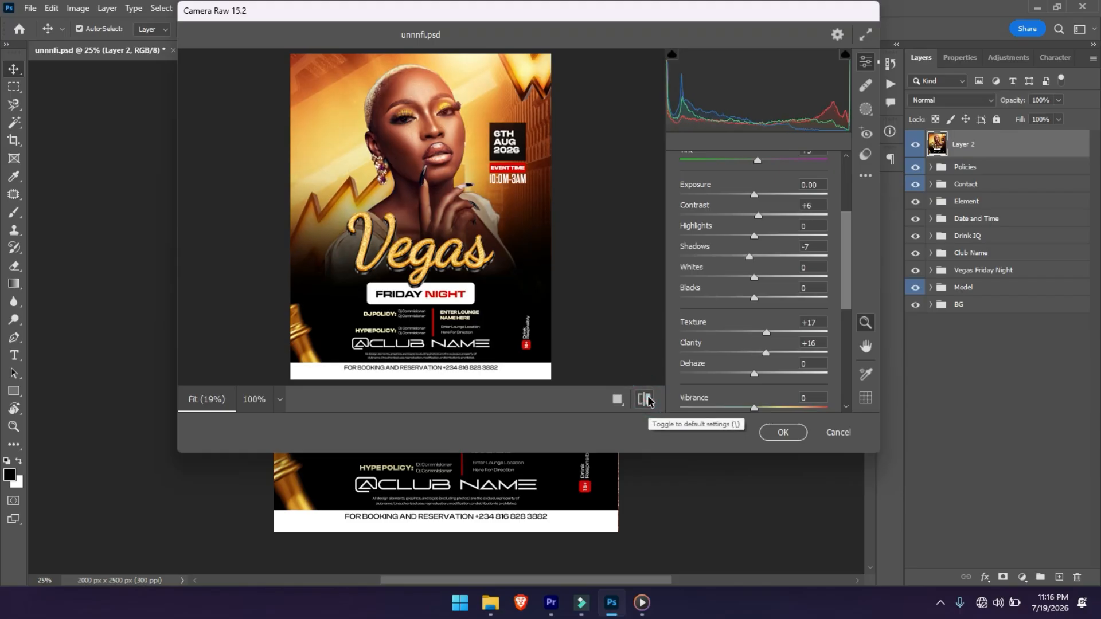
click(784, 433)
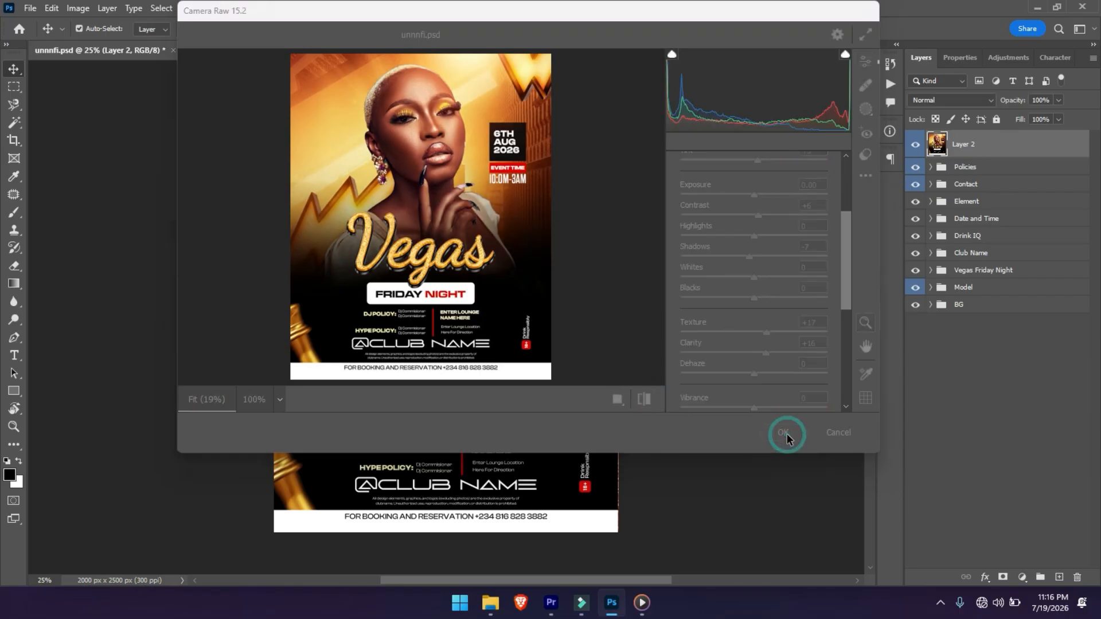